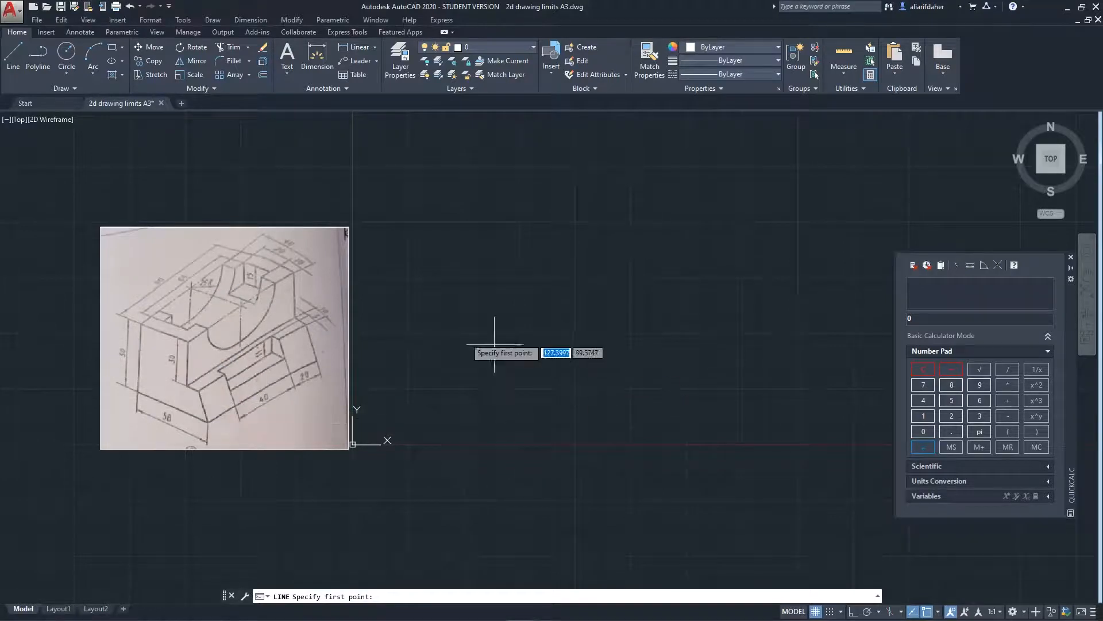
Draw a free line about 51 units long beside the reference image, sloping 30° downward to the right
click(485, 367)
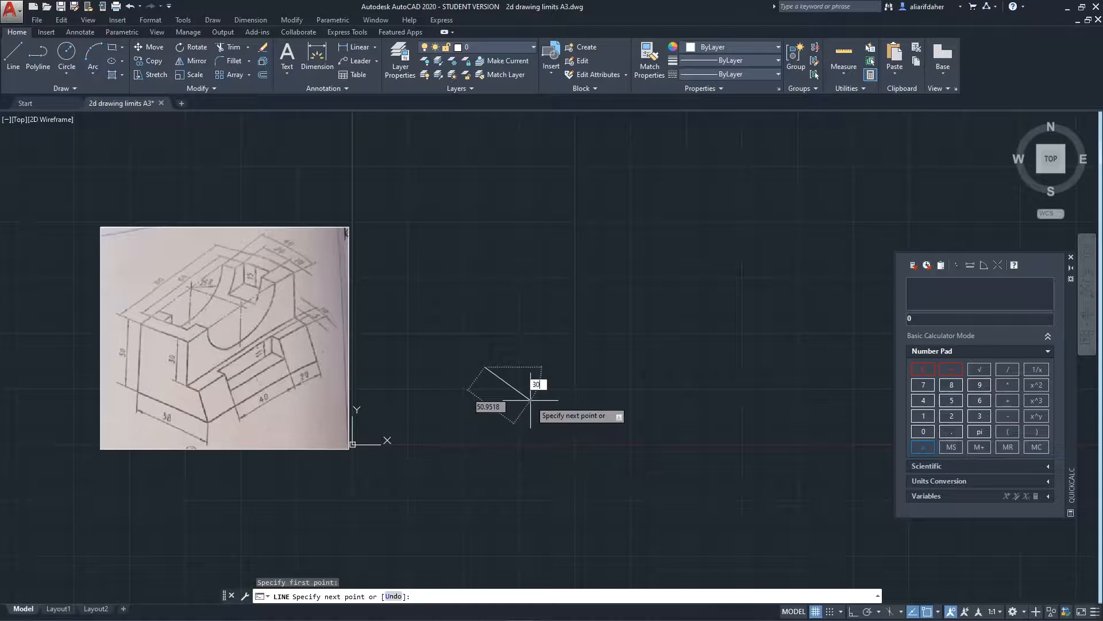
key(Return)
key(Return)
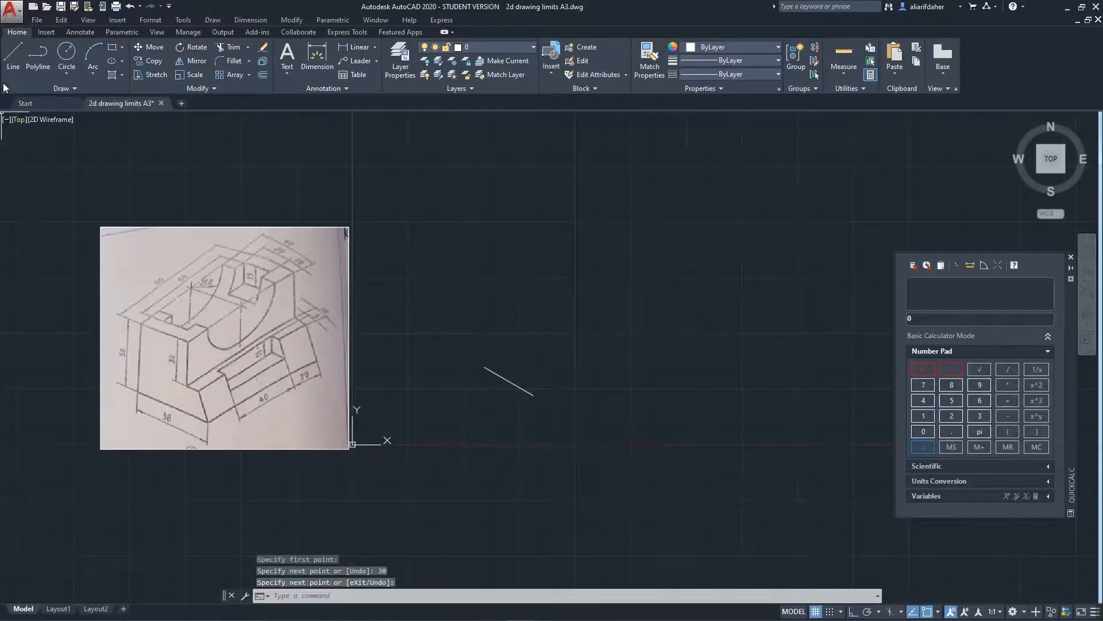
Draw a line about 49 units long between the reference image and the first line, sloping 60° downward to the right
right_click(398, 260)
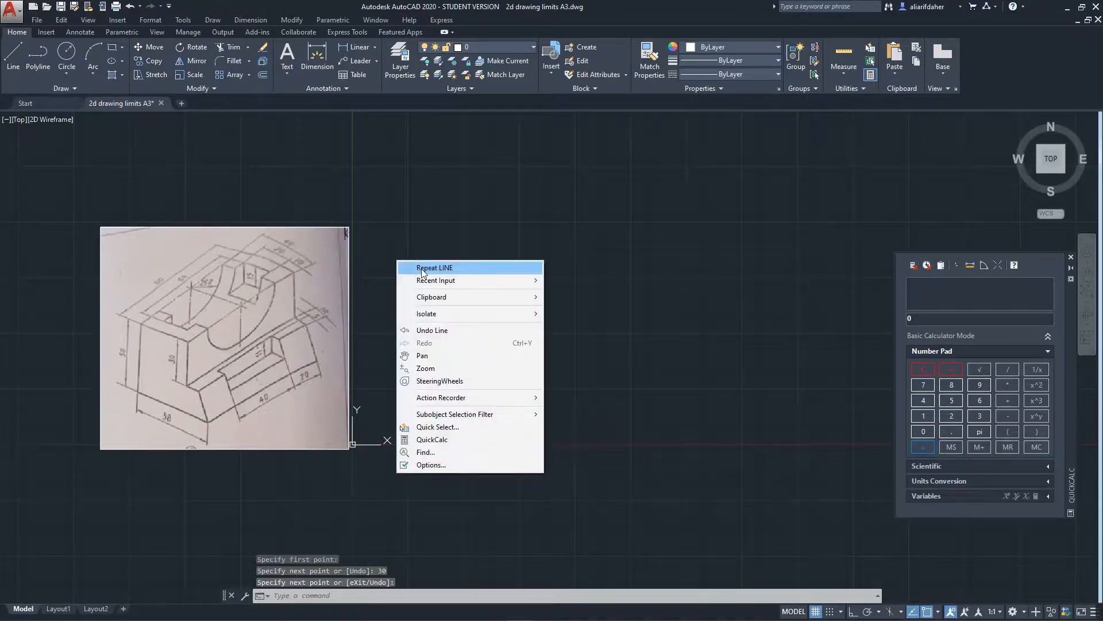
click(434, 267)
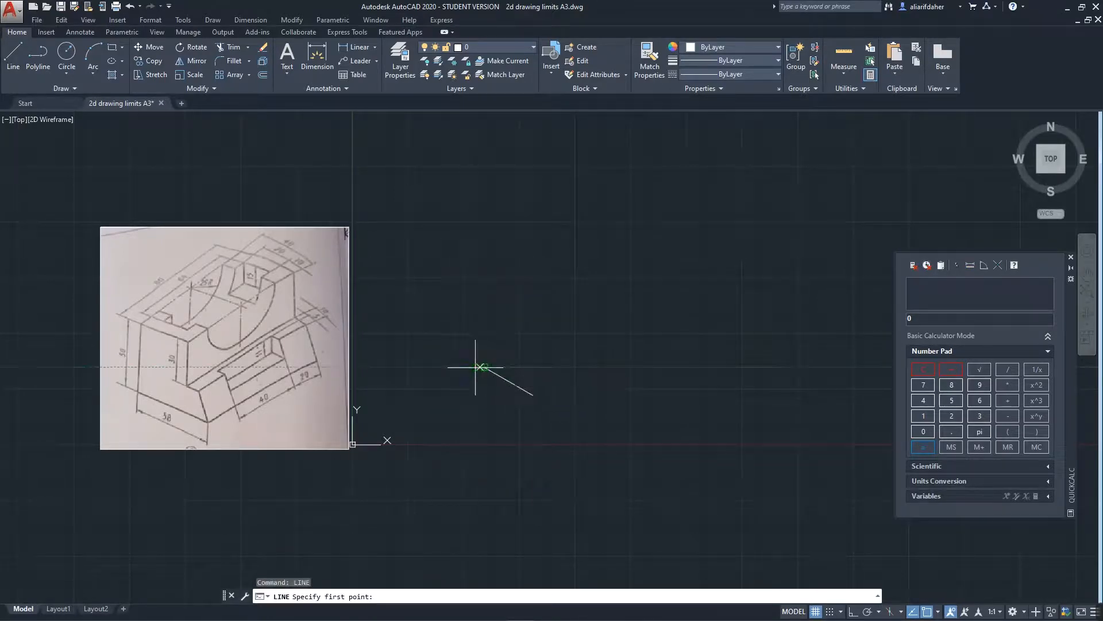
click(396, 366)
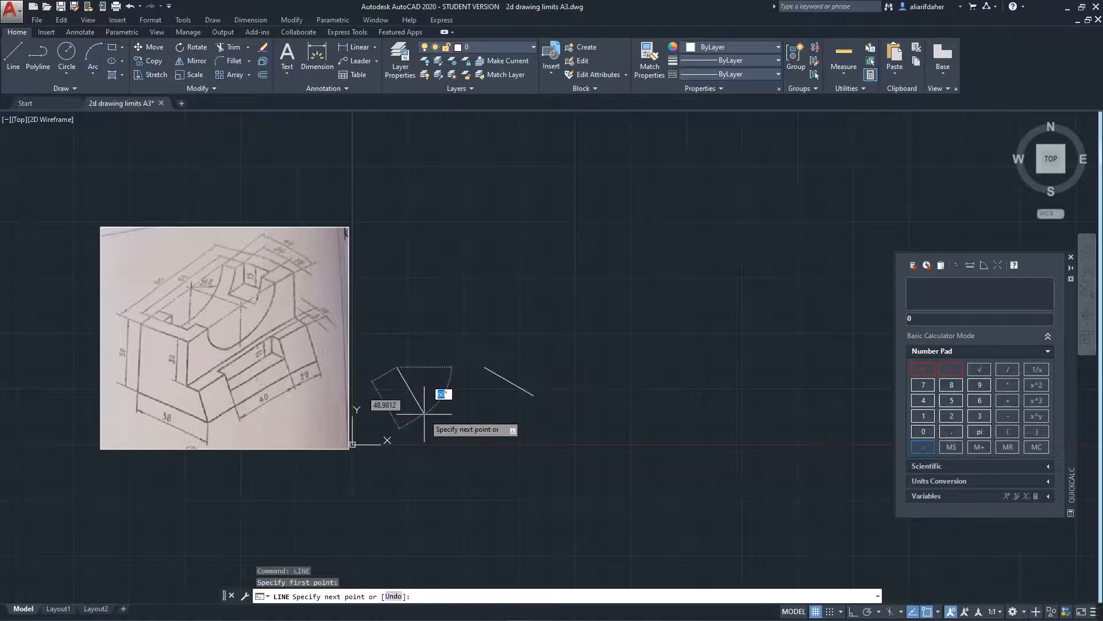
text(60)
key(Return)
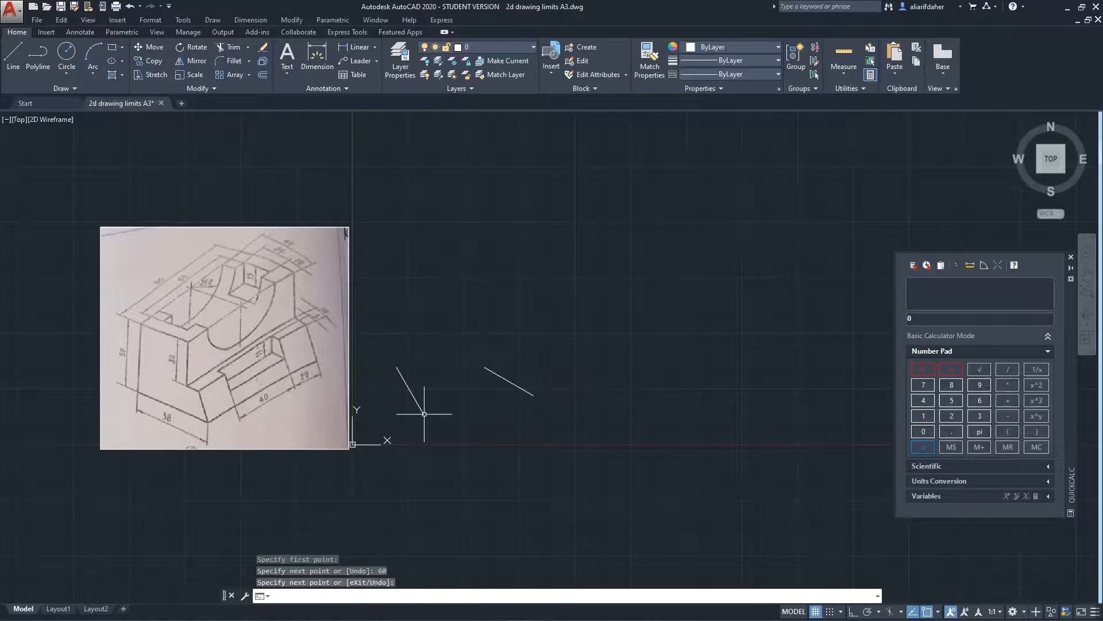
right_click(436, 238)
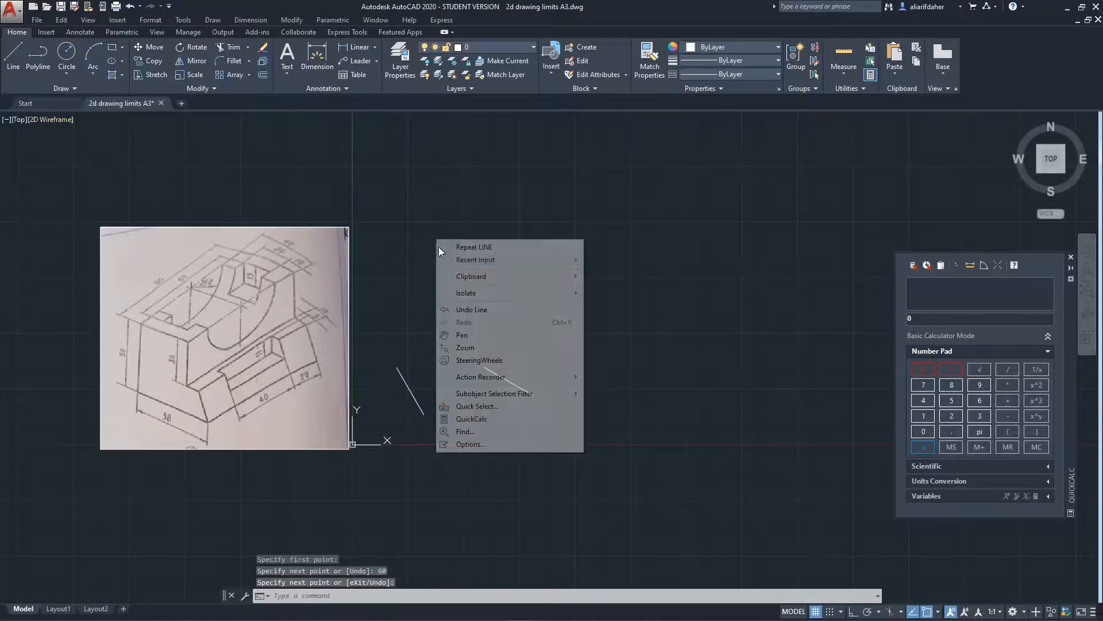
click(459, 246)
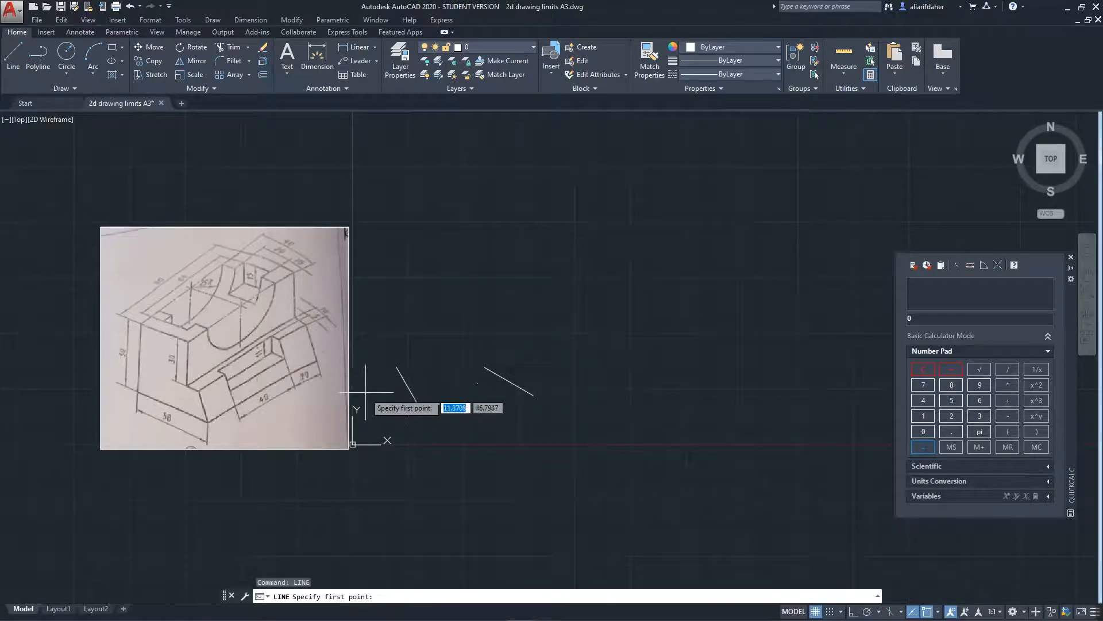
click(396, 367)
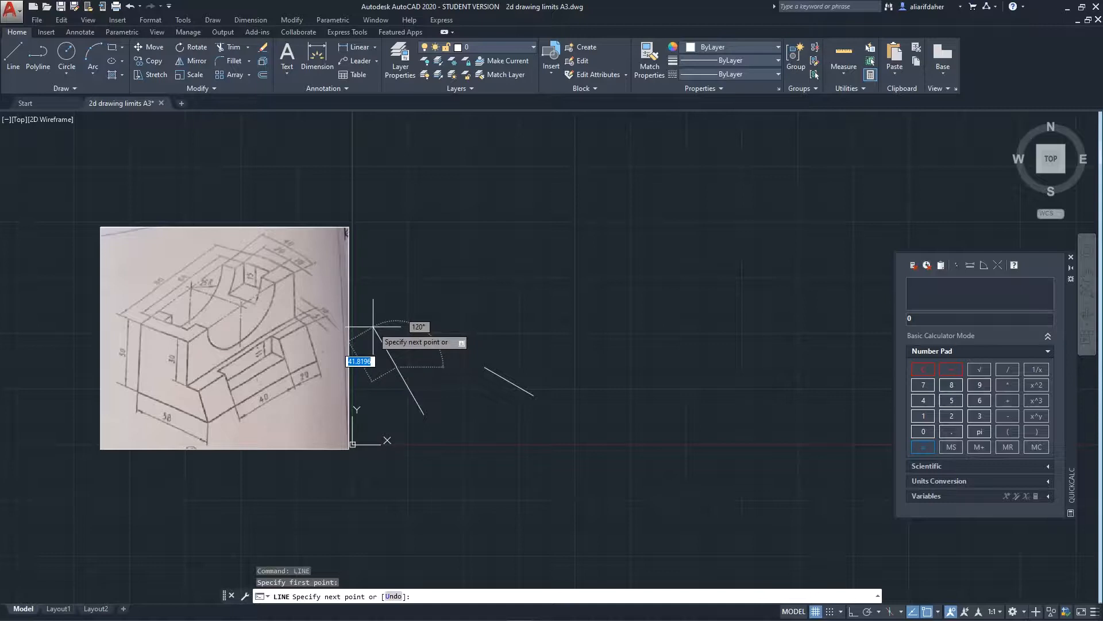
key(Escape)
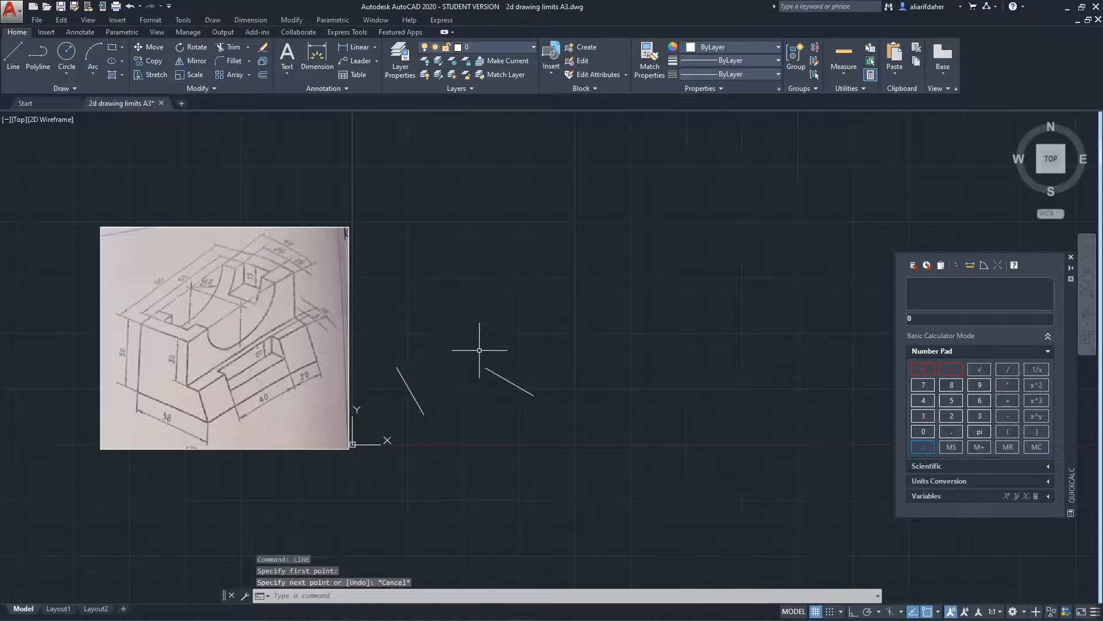
right_click(480, 304)
click(500, 323)
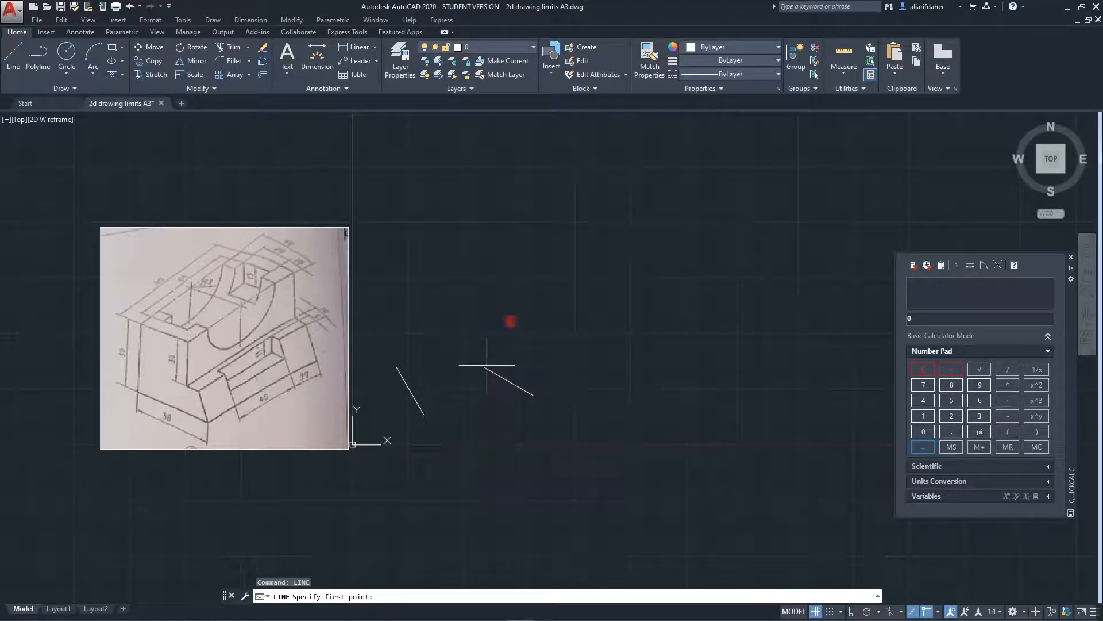
click(486, 366)
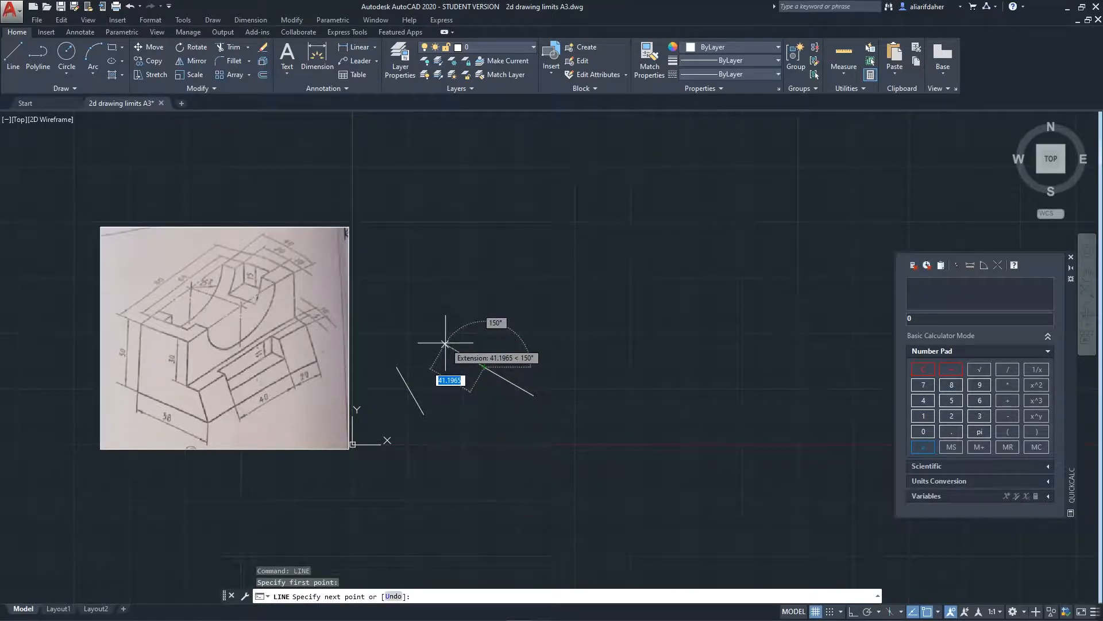
key(Escape)
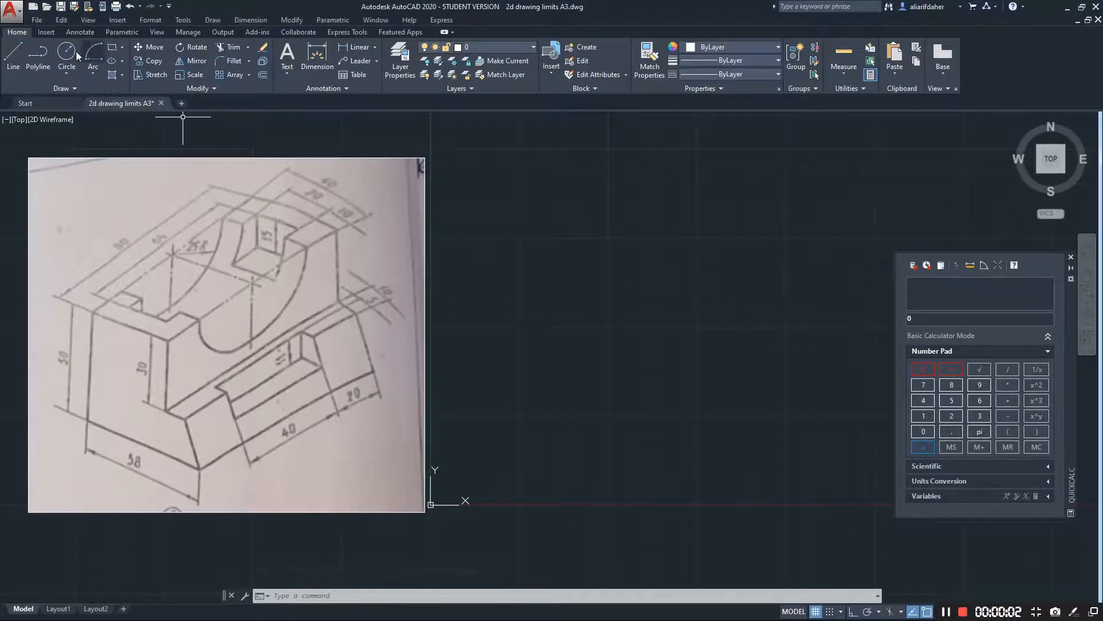
Draw a vertical line 100 units long downward at 90° in the empty area beside the reference image
click(21, 58)
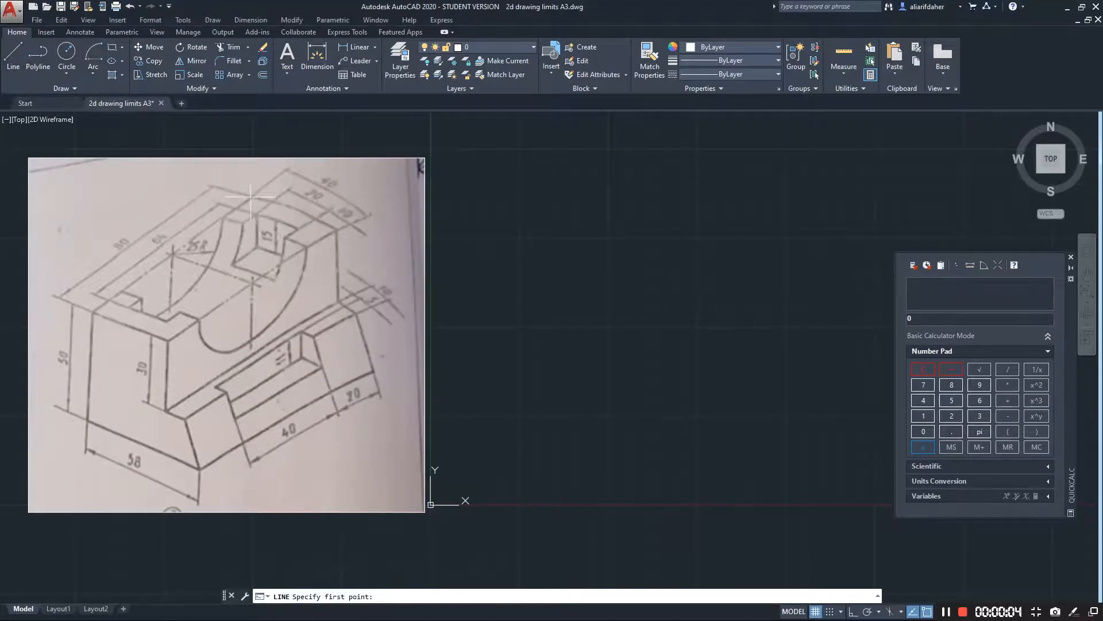
click(530, 266)
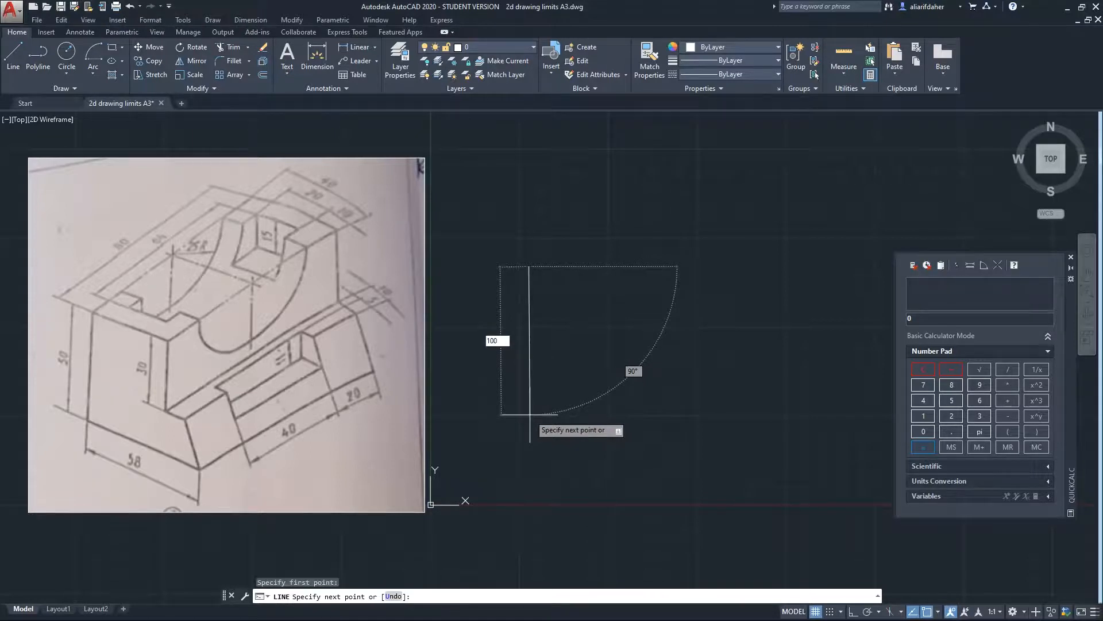
text(100)
key(Tab)
key(Return)
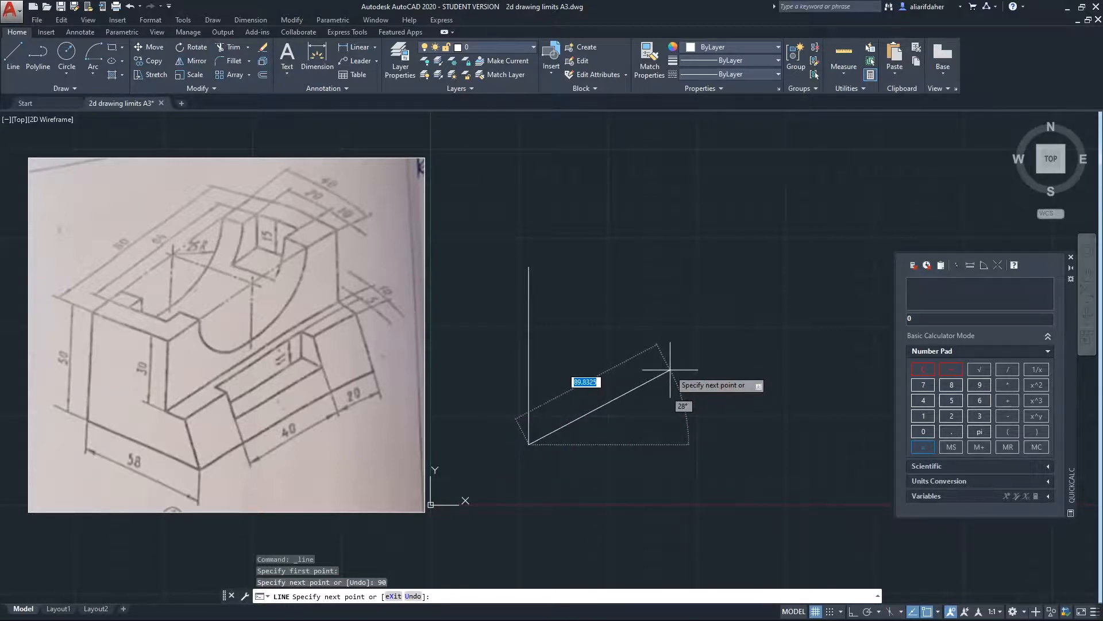
Continue from the vertical line's lower end with a 100-unit line rising to the right at 30°, and end the line command
key(Tab)
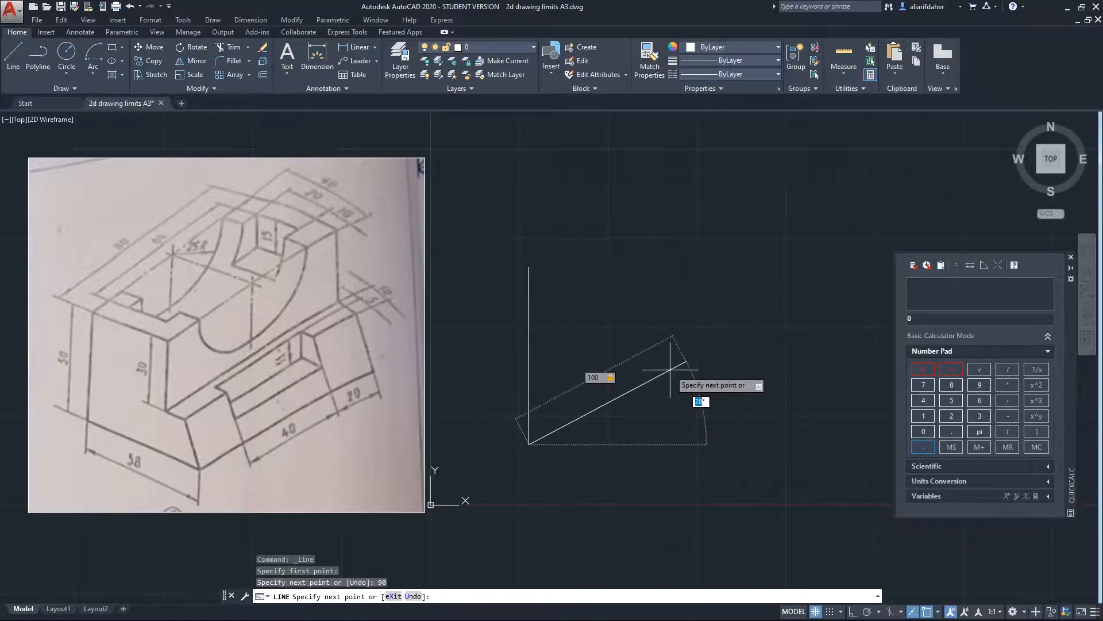
text(30)
key(Return)
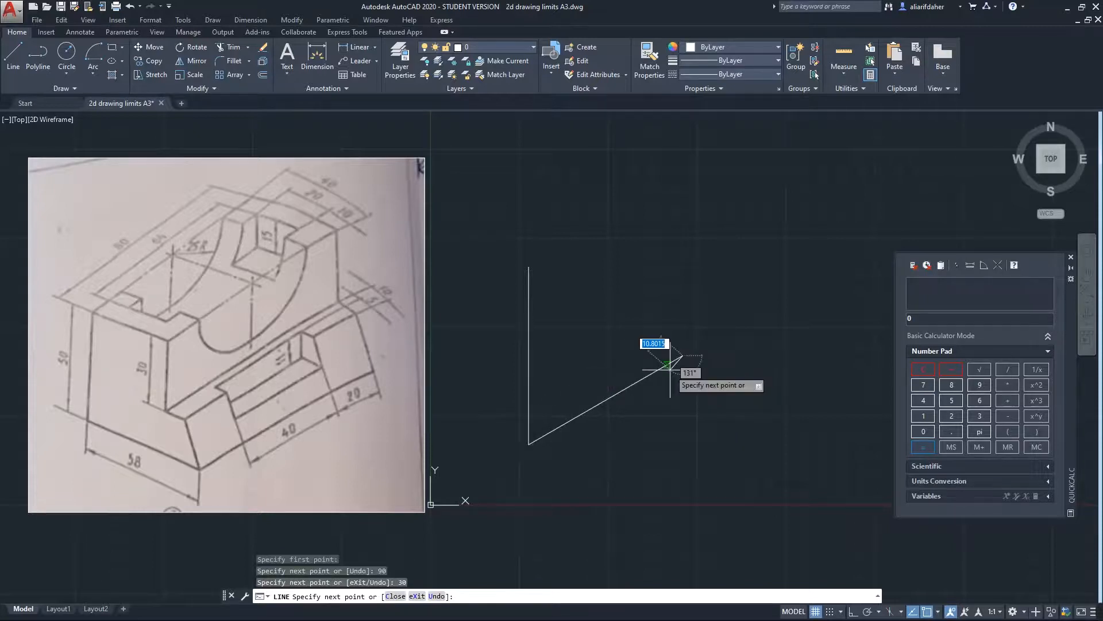
key(Return)
Copy the vertical line from its lower endpoint to the upper right endpoint of the 30° line
click(524, 234)
click(460, 347)
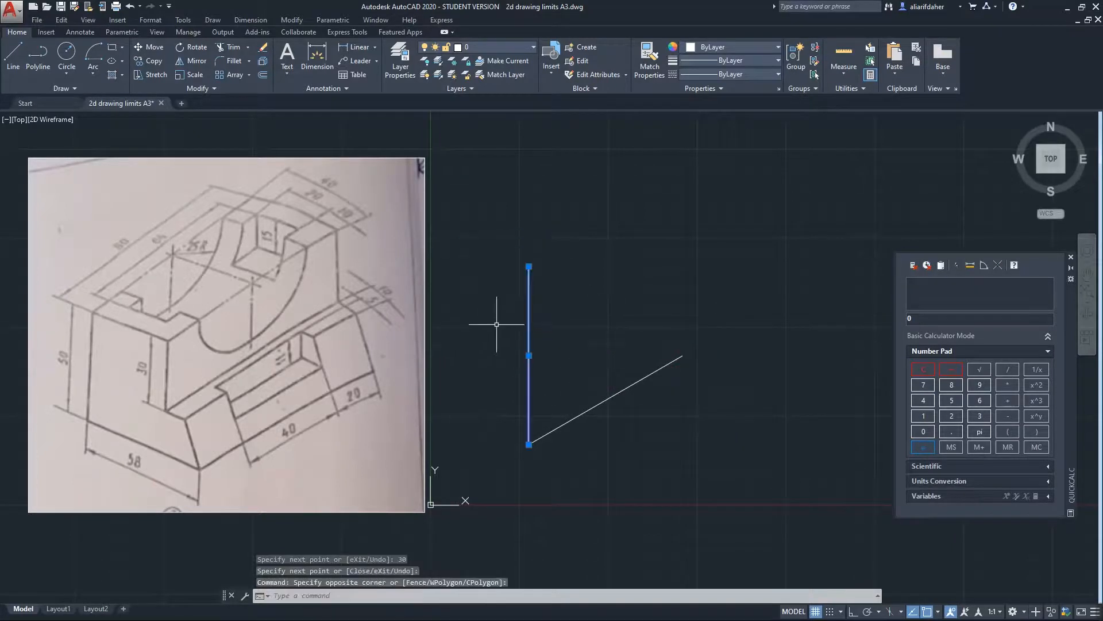
right_click(532, 300)
click(560, 396)
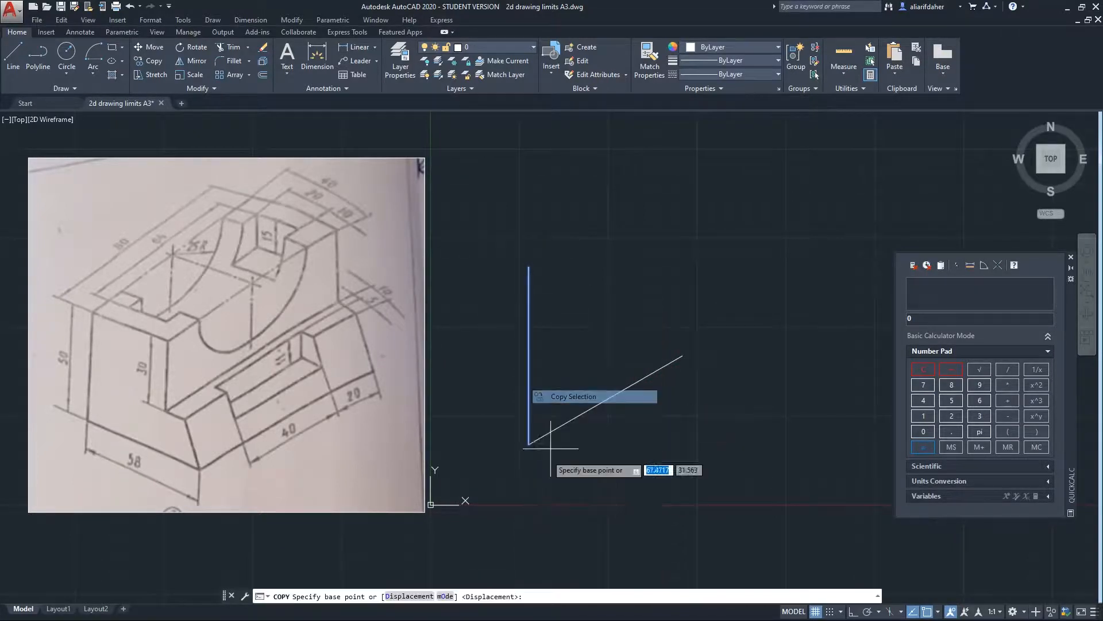
click(529, 444)
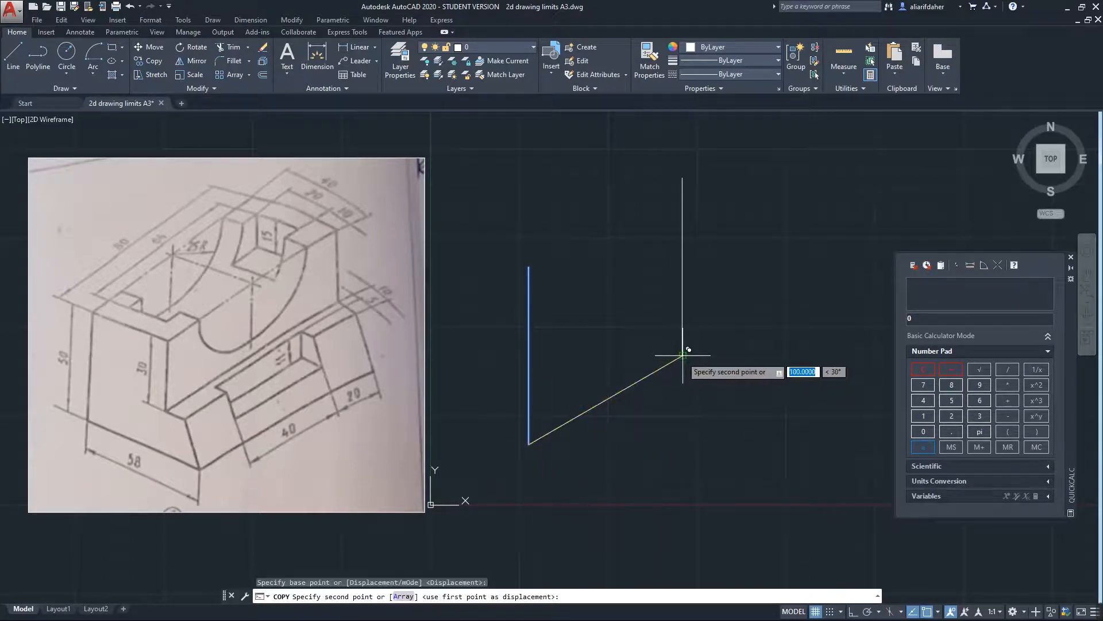
key(Return)
Copy the 30° line from its lower left endpoint to the top of the first vertical line, closing the isometric rhombus
click(654, 348)
click(613, 407)
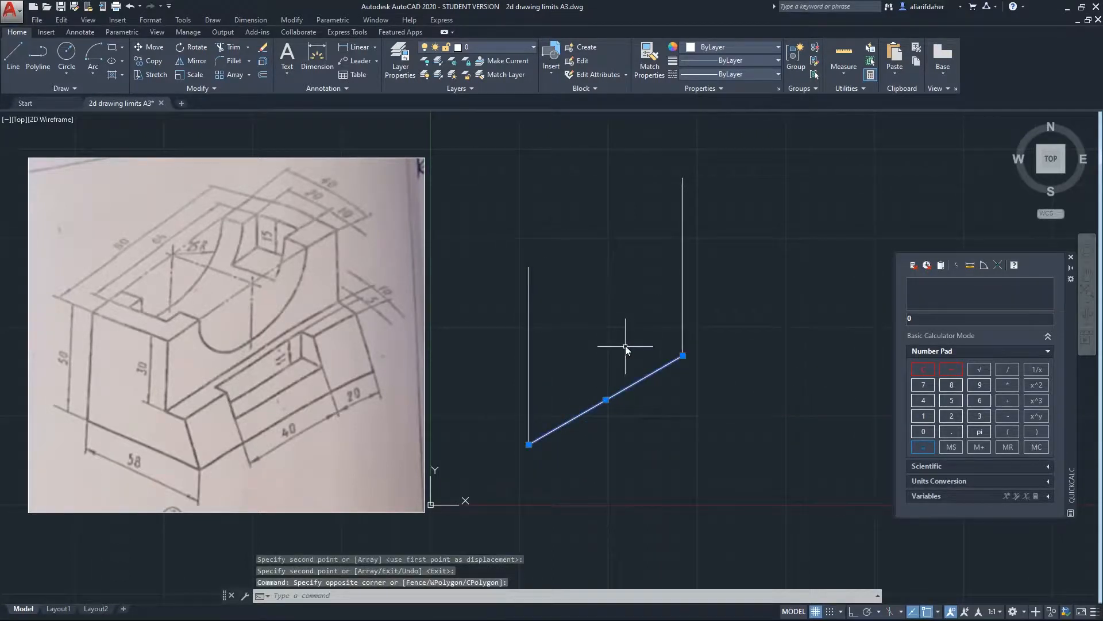
right_click(625, 346)
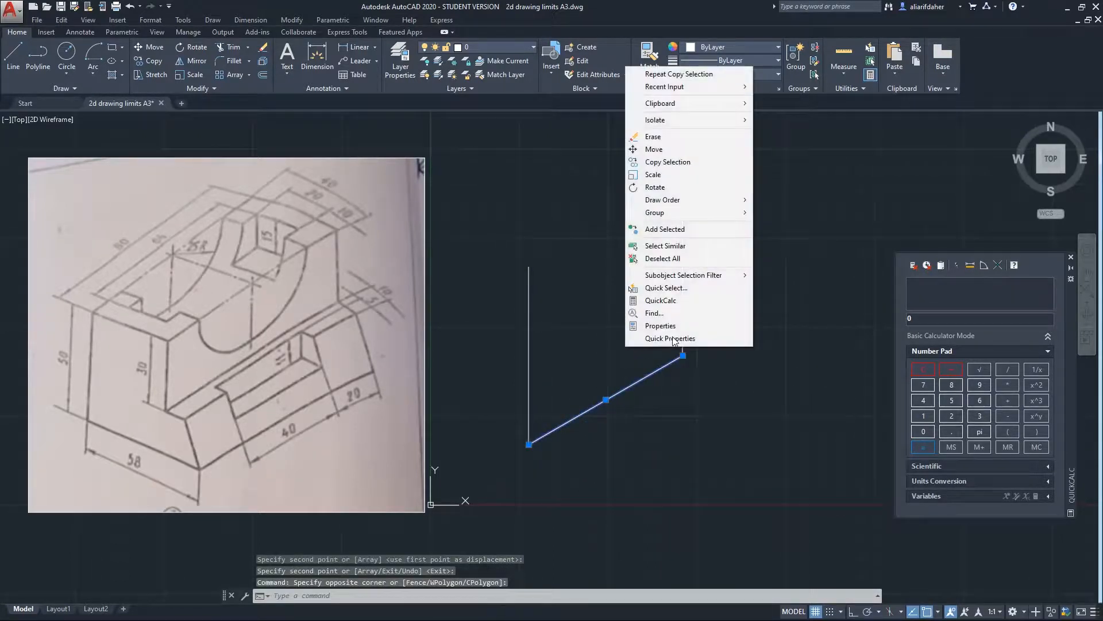
click(661, 162)
click(529, 444)
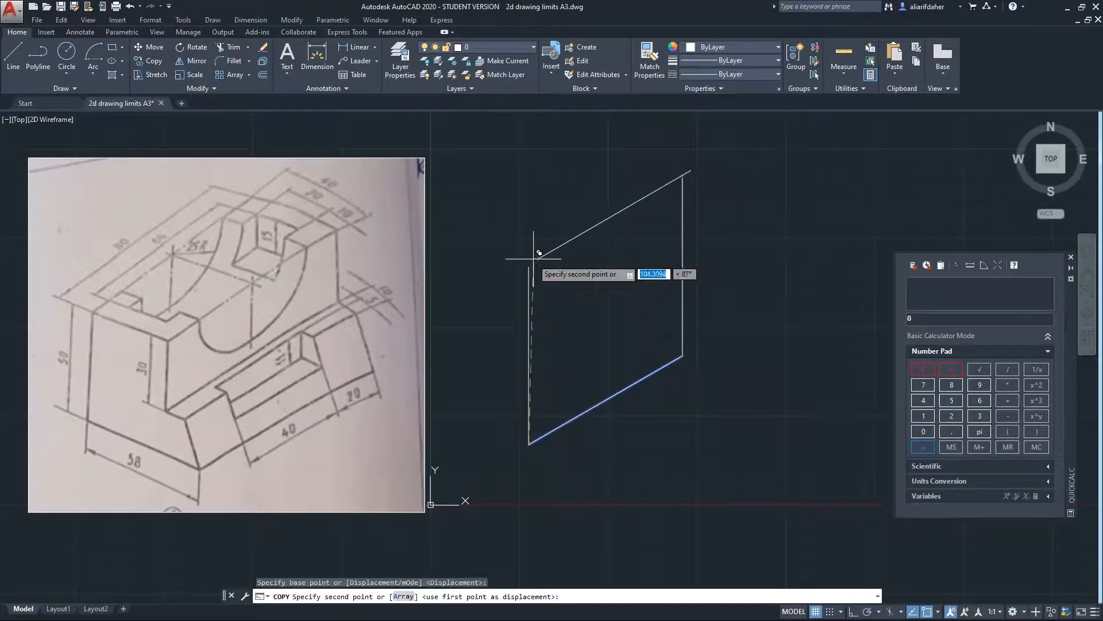
click(533, 261)
key(Return)
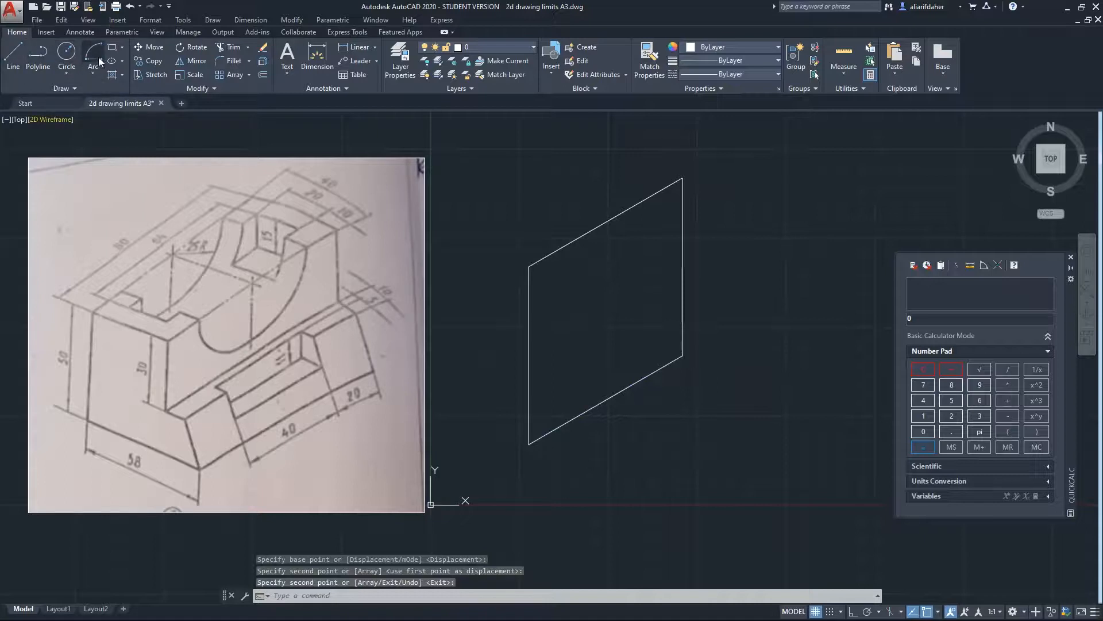
Draw connected lines from the rhombus's bottom edge midpoint to its upper left corner and on to the right edge's midpoint
click(13, 55)
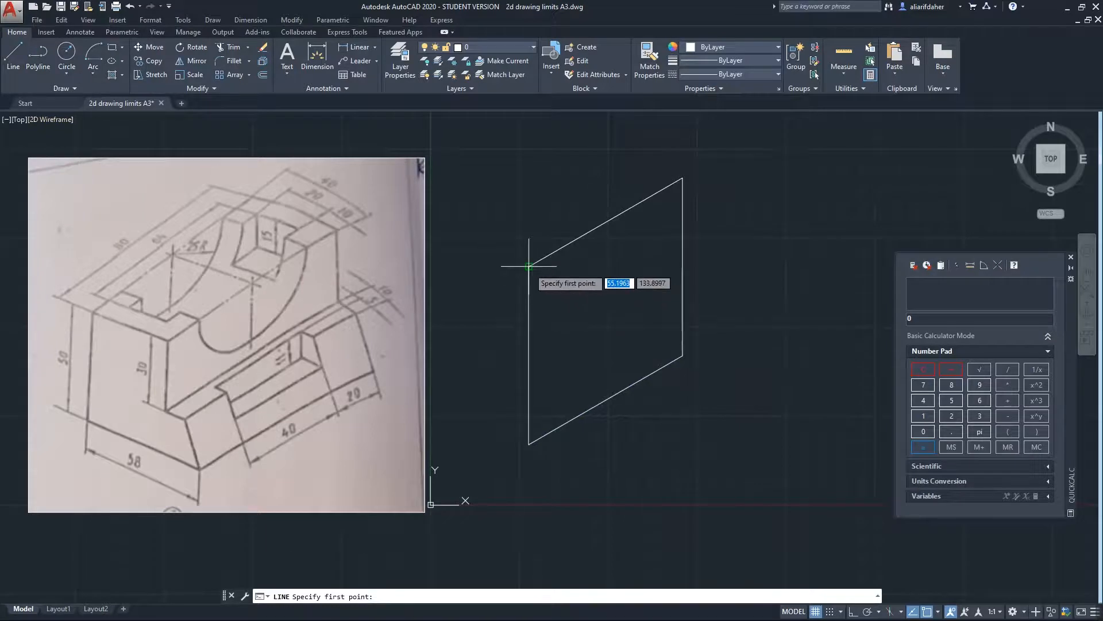
click(603, 393)
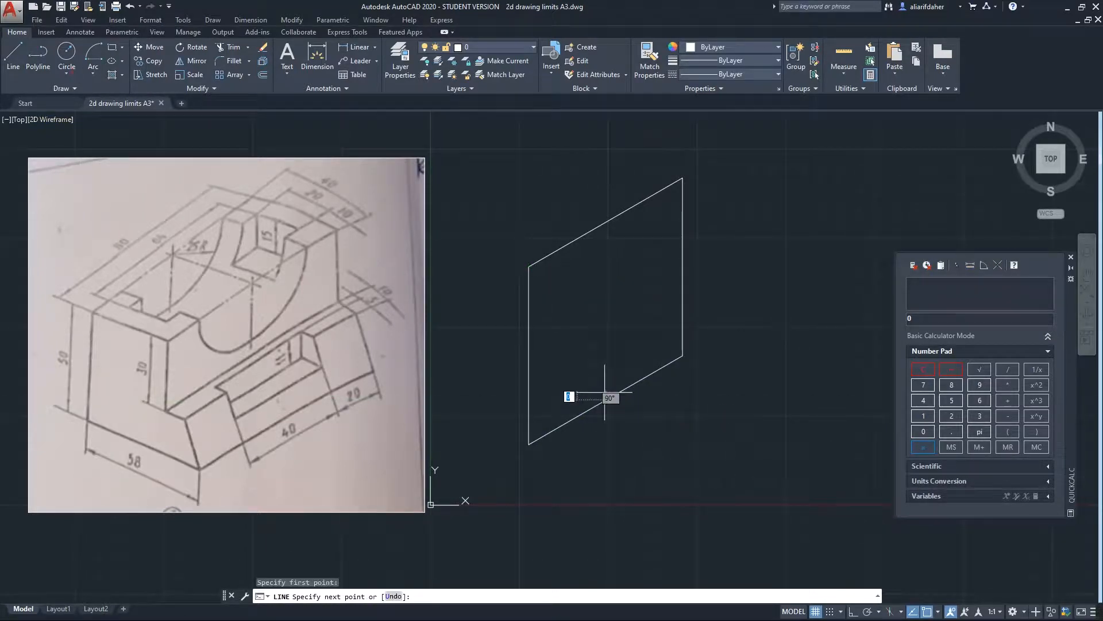
click(529, 266)
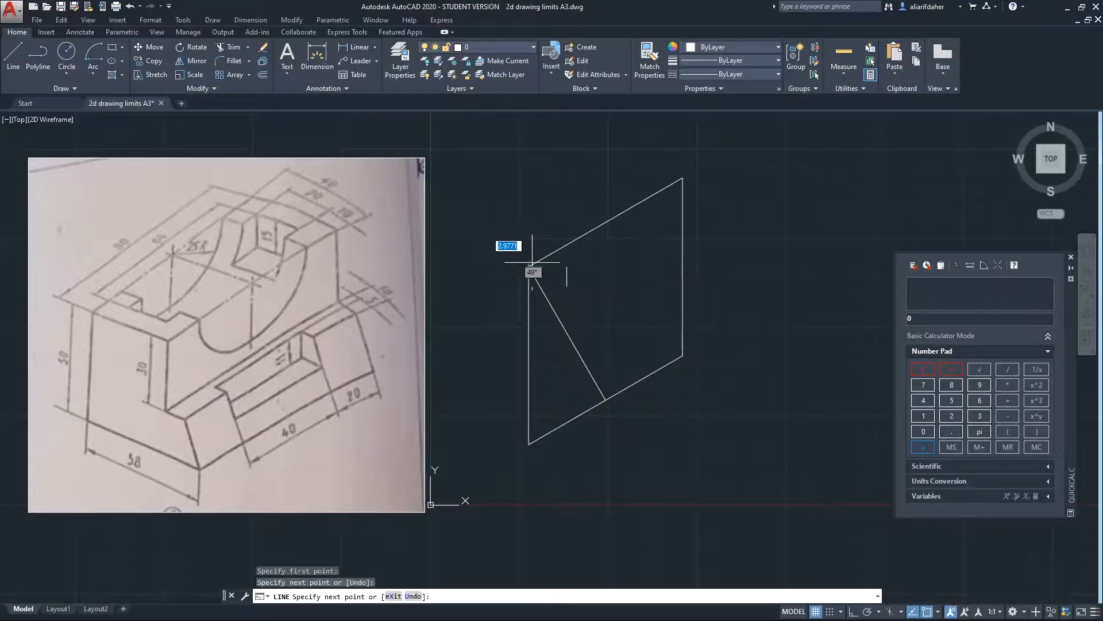
click(683, 266)
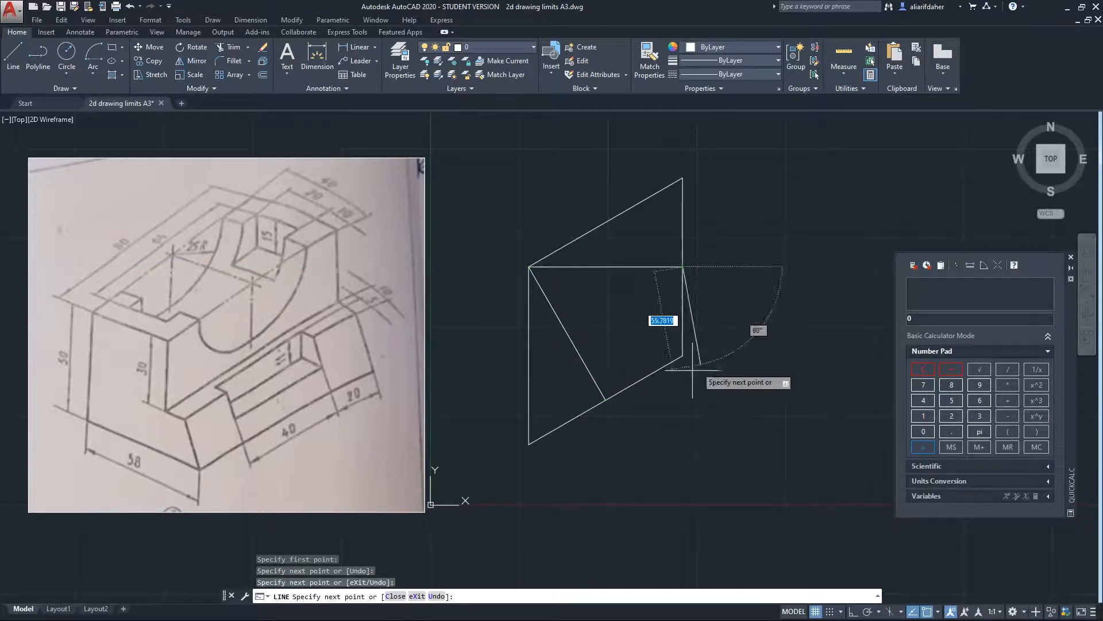
key(Return)
Draw connected lines from the rhombus's left edge midpoint to its lower right corner and on to the top edge's midpoint
right_click(717, 284)
click(727, 292)
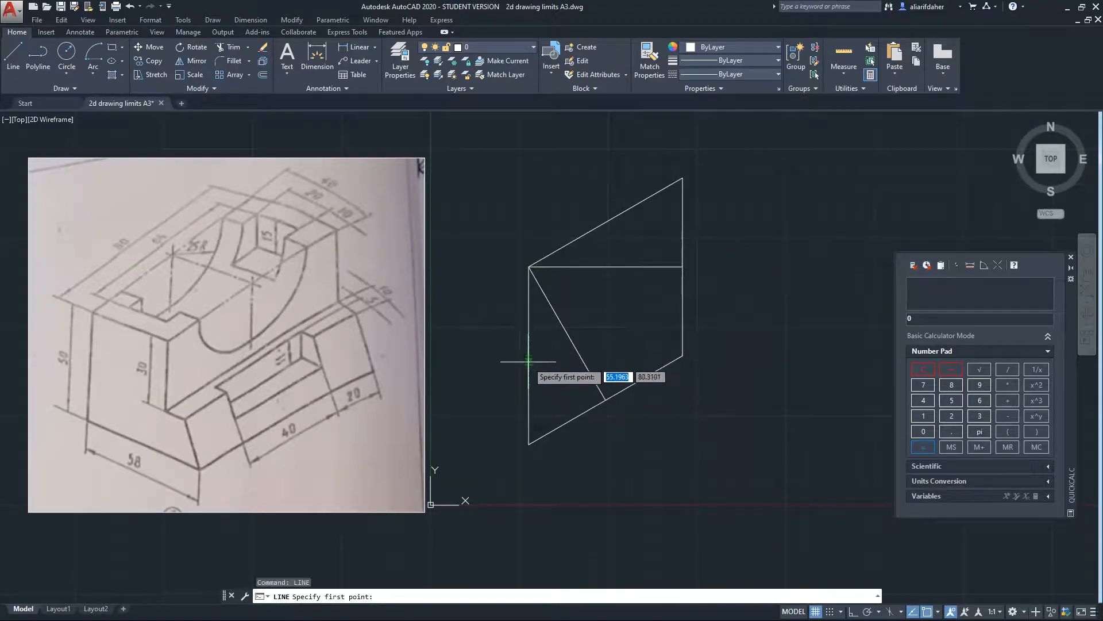
click(528, 355)
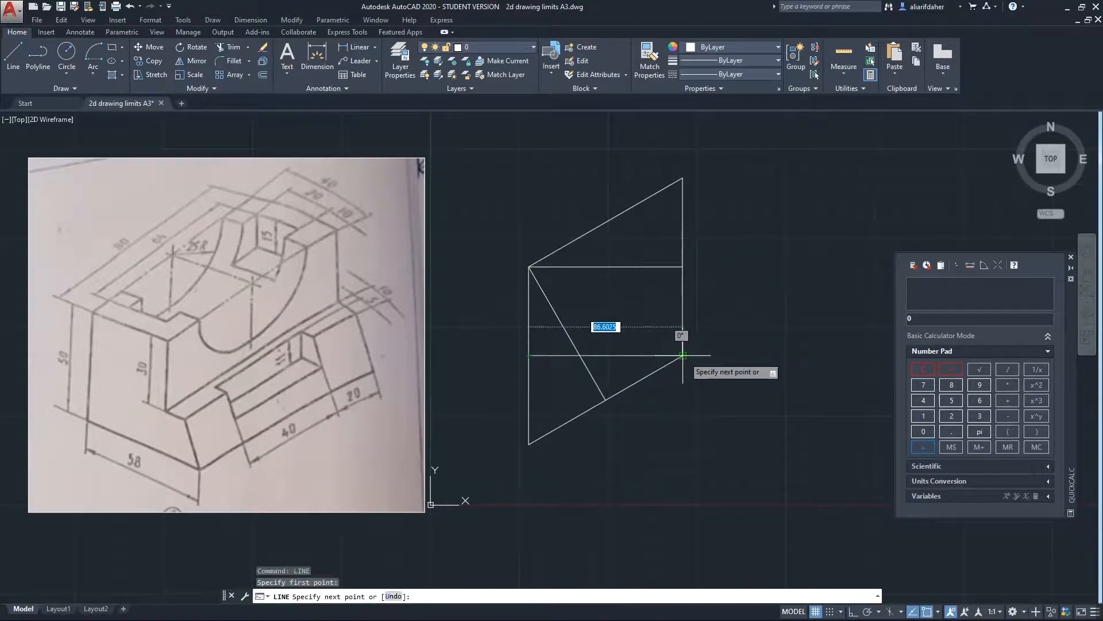
click(682, 355)
click(606, 222)
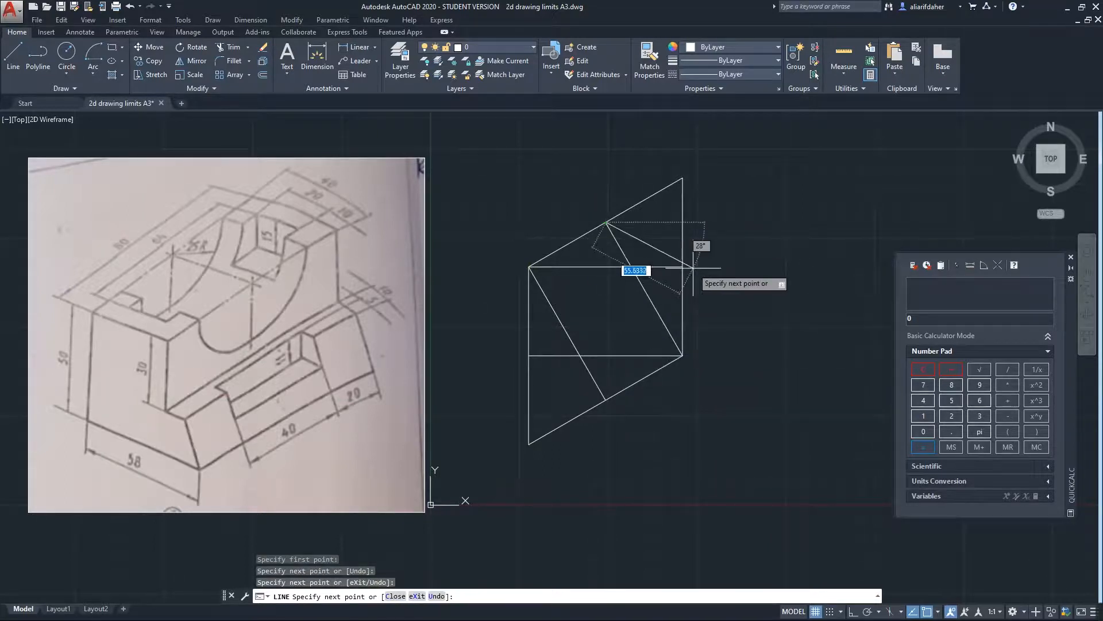
key(Return)
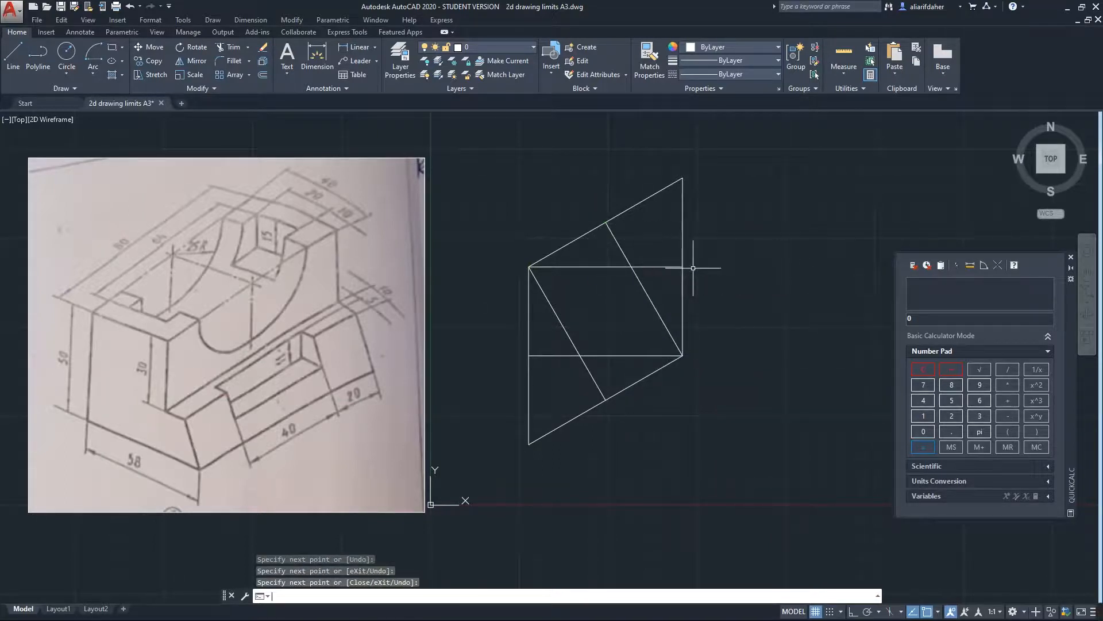
Draw a center-start-end arc centered on the rhombus's lower right corner, from the top edge's midpoint to the left edge's midpoint
click(96, 72)
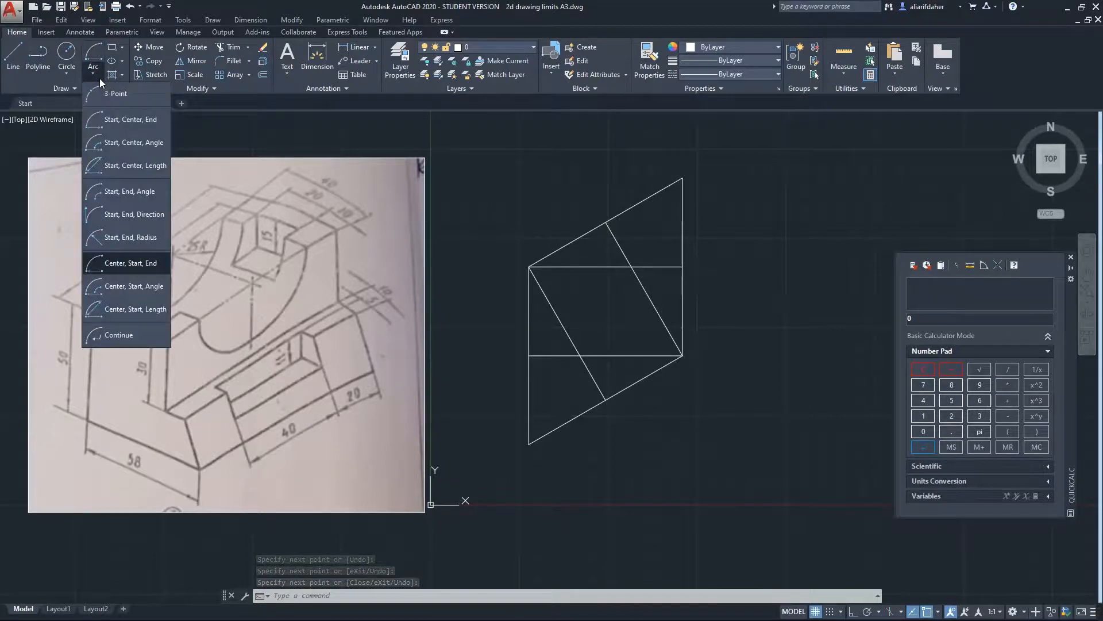
click(132, 263)
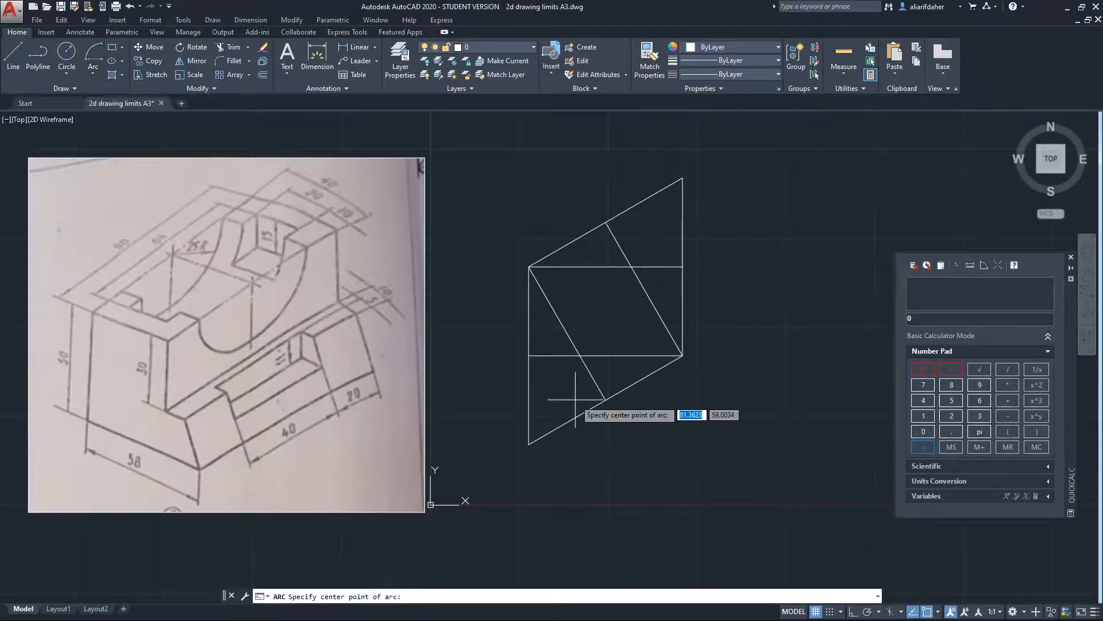
click(683, 356)
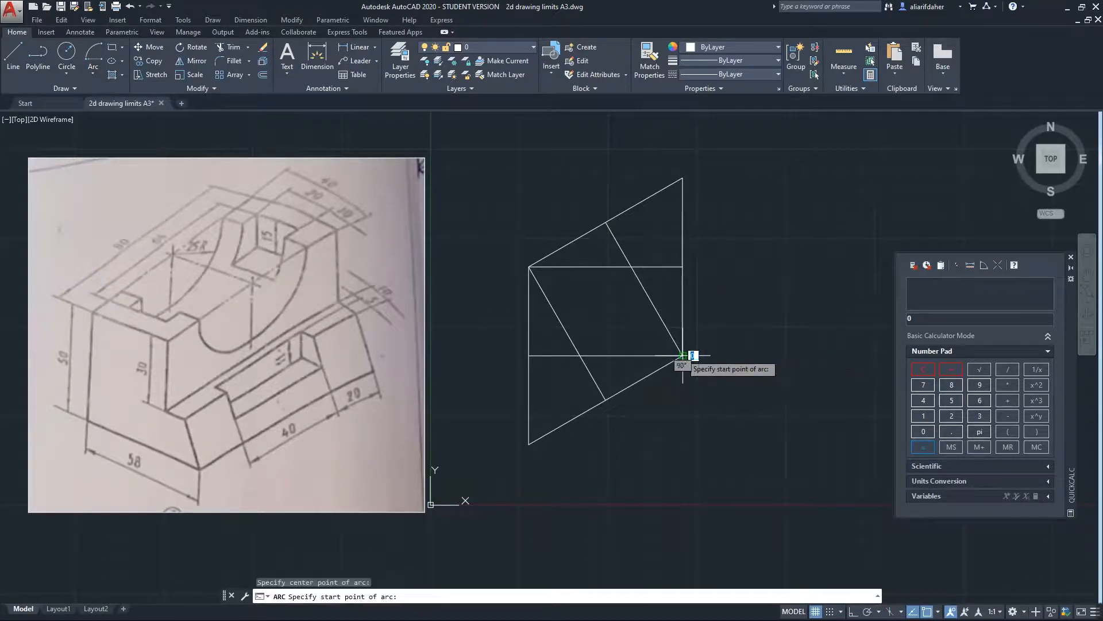
click(605, 222)
click(532, 356)
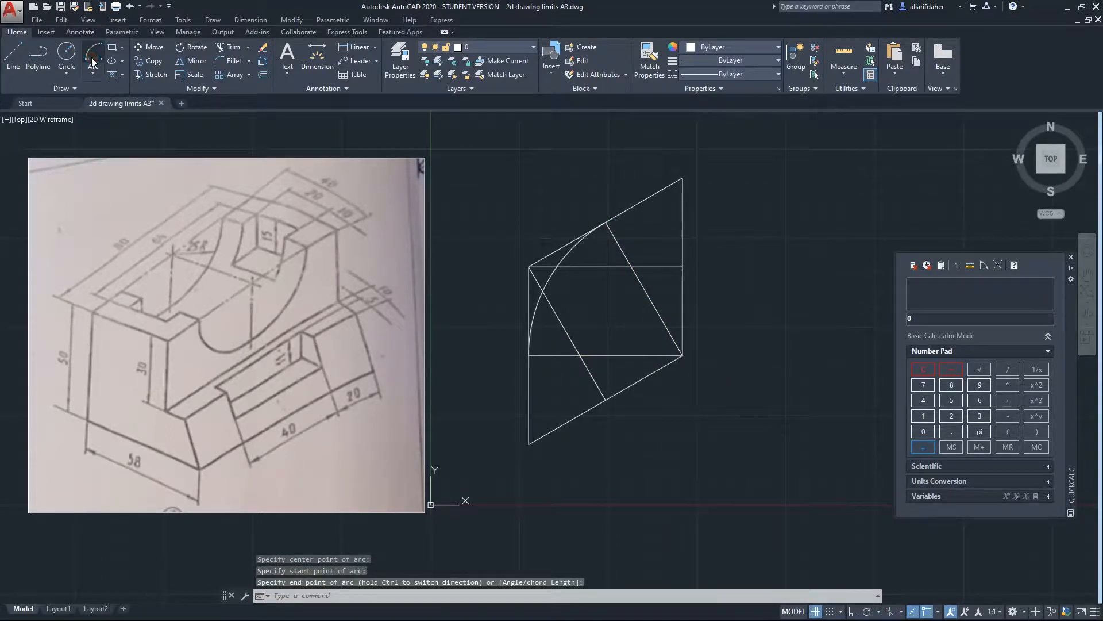
Draw an arc centered on the lower left intersection of the construction lines, from the left edge's midpoint to the bottom edge's midpoint
click(93, 60)
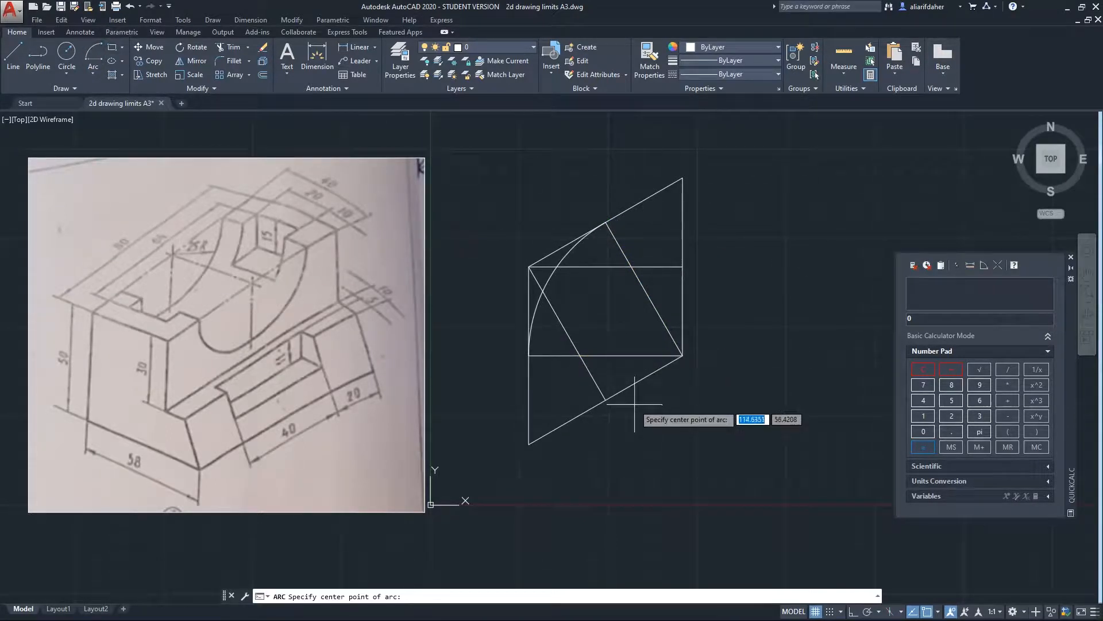
click(580, 356)
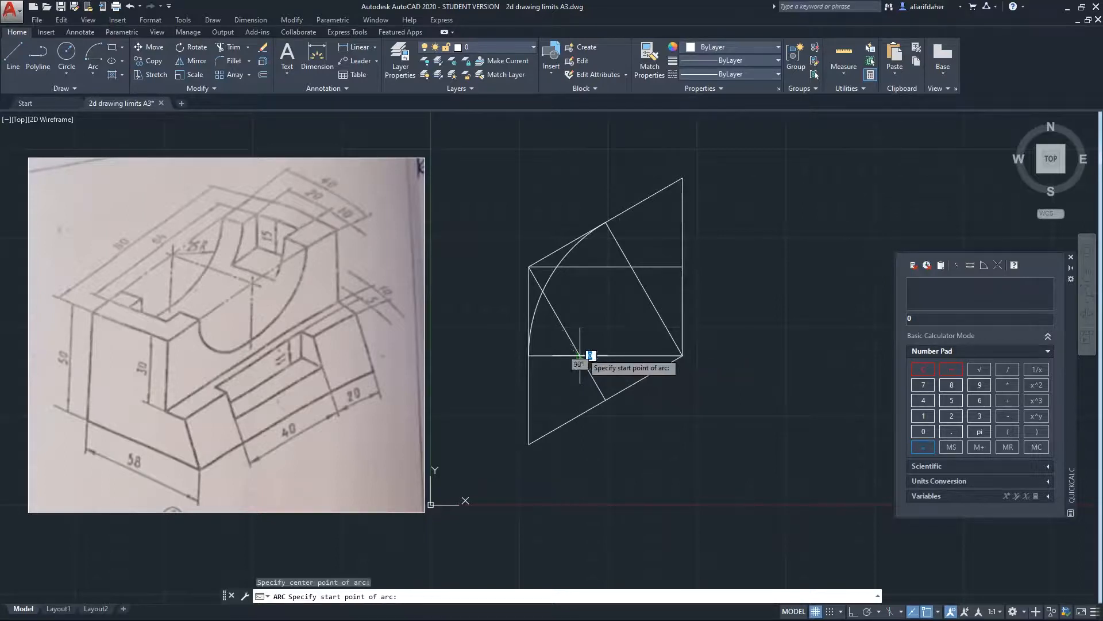
click(529, 355)
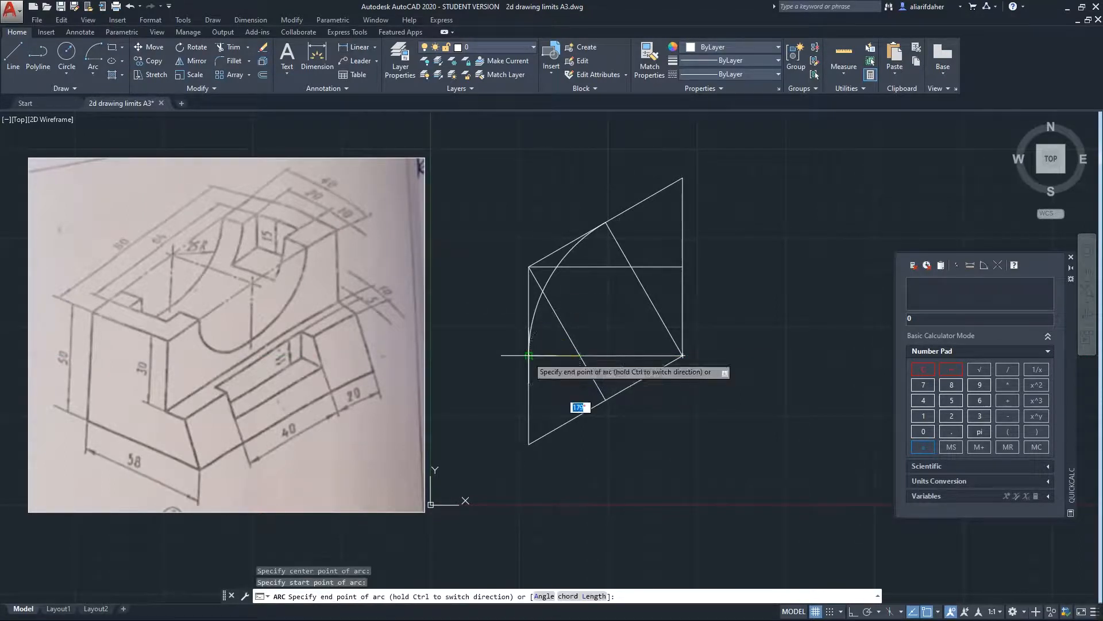
click(602, 396)
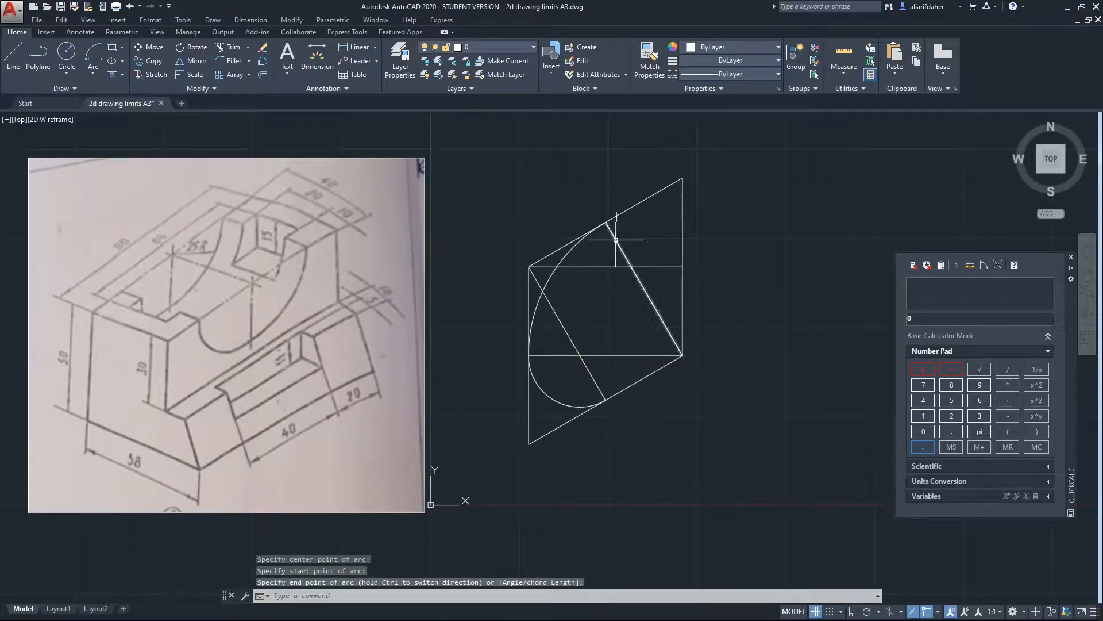
Draw an arc centered on the rhombus's upper left corner, from the bottom edge's midpoint to the right edge's midpoint
click(98, 59)
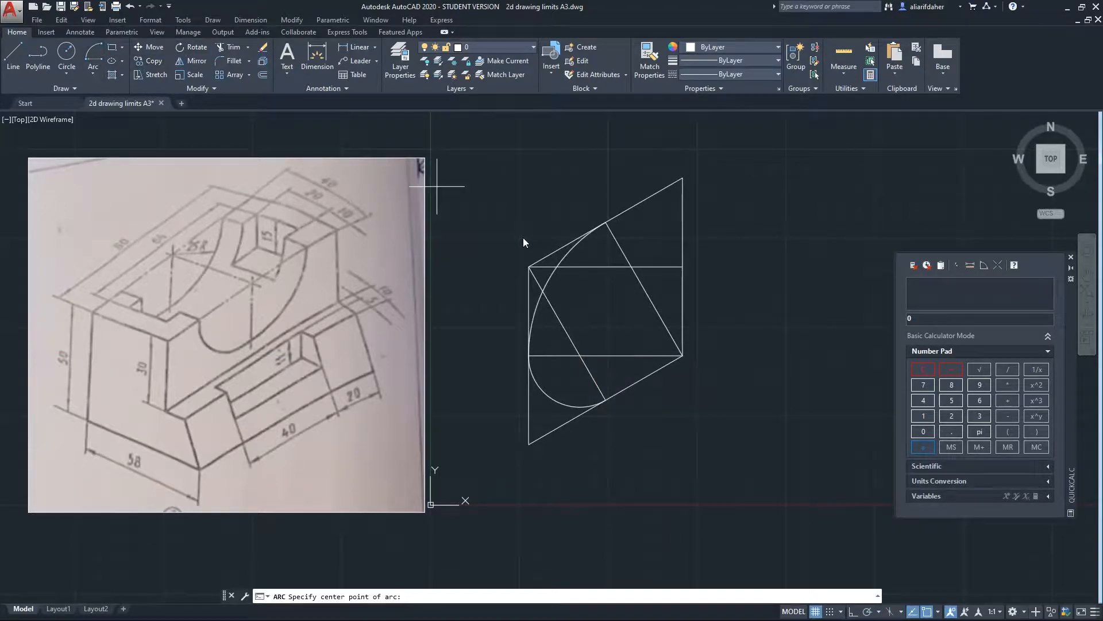
click(529, 268)
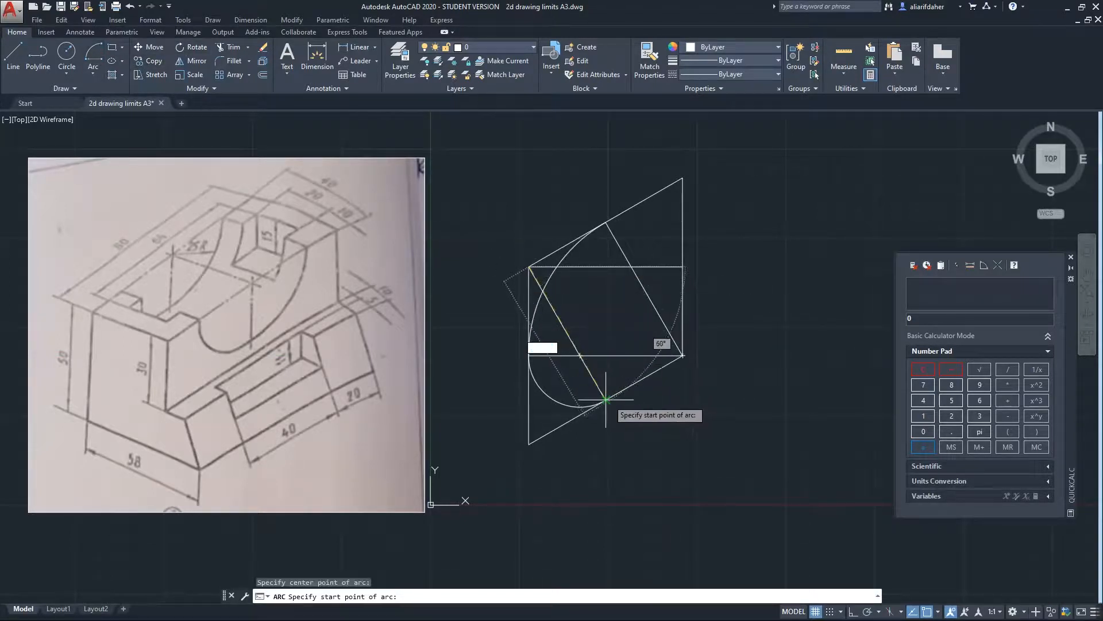
click(606, 398)
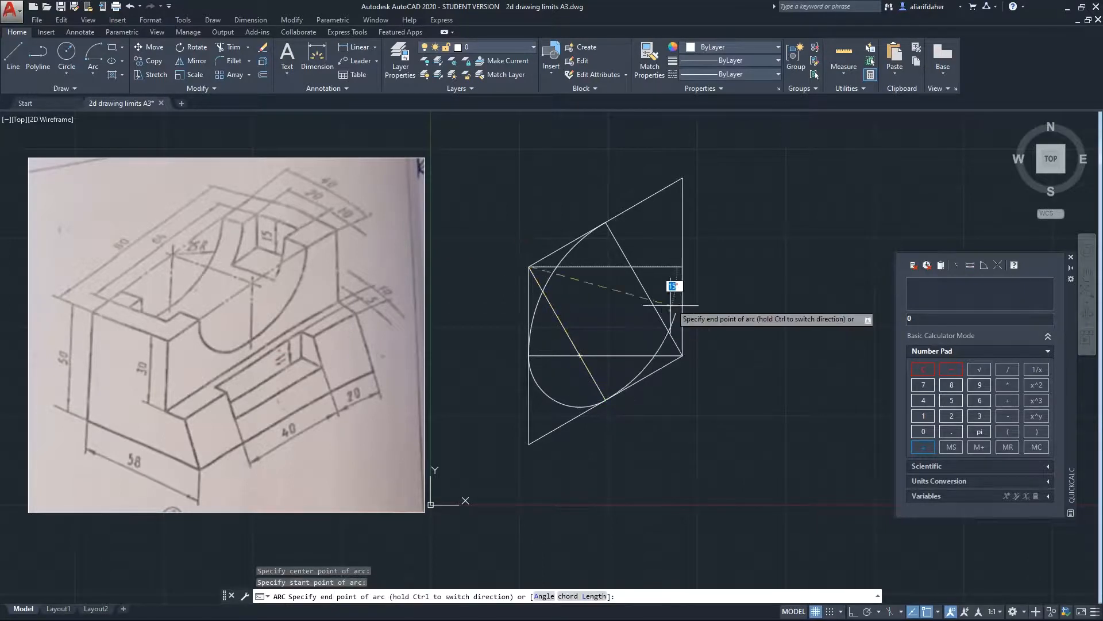
click(682, 267)
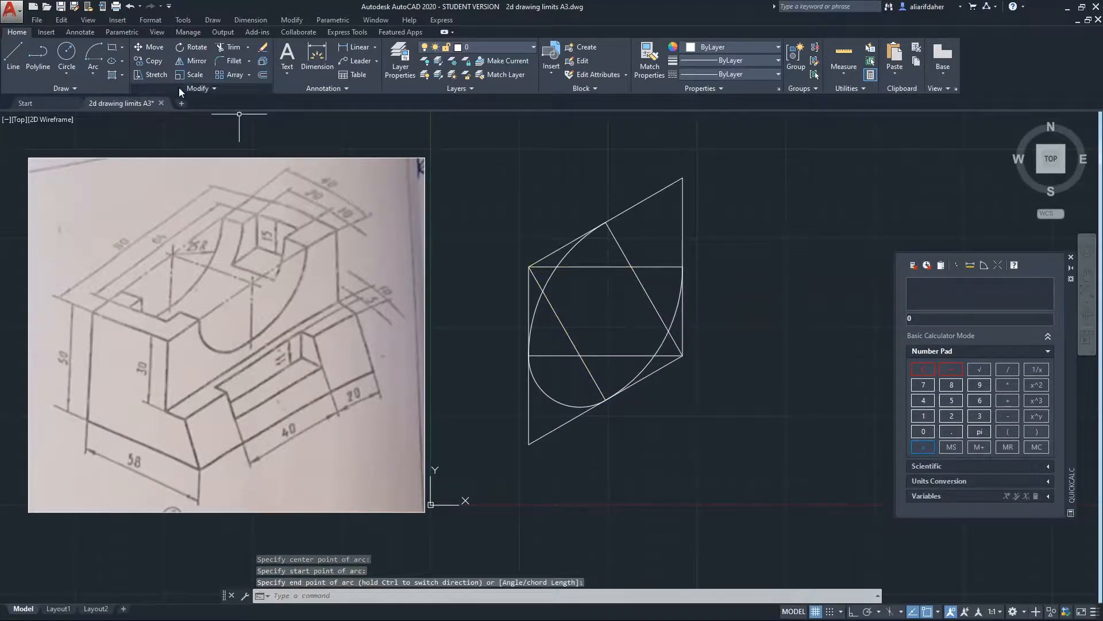
Close the isometric circle with an arc centered on the upper right intersection, from the right edge's midpoint to the top edge's midpoint
click(92, 55)
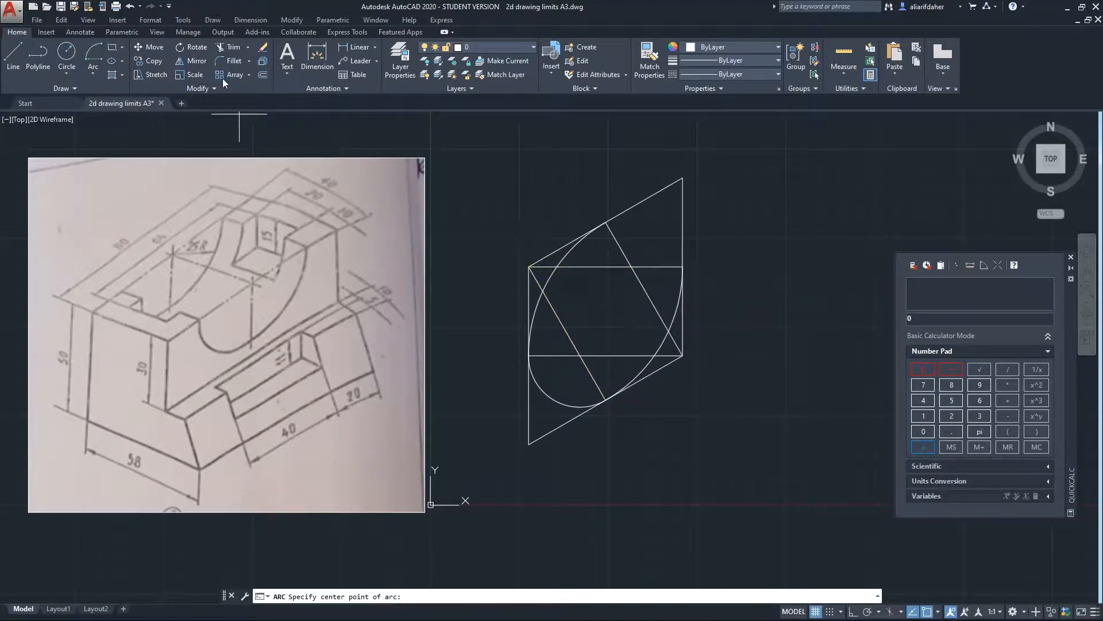
click(631, 266)
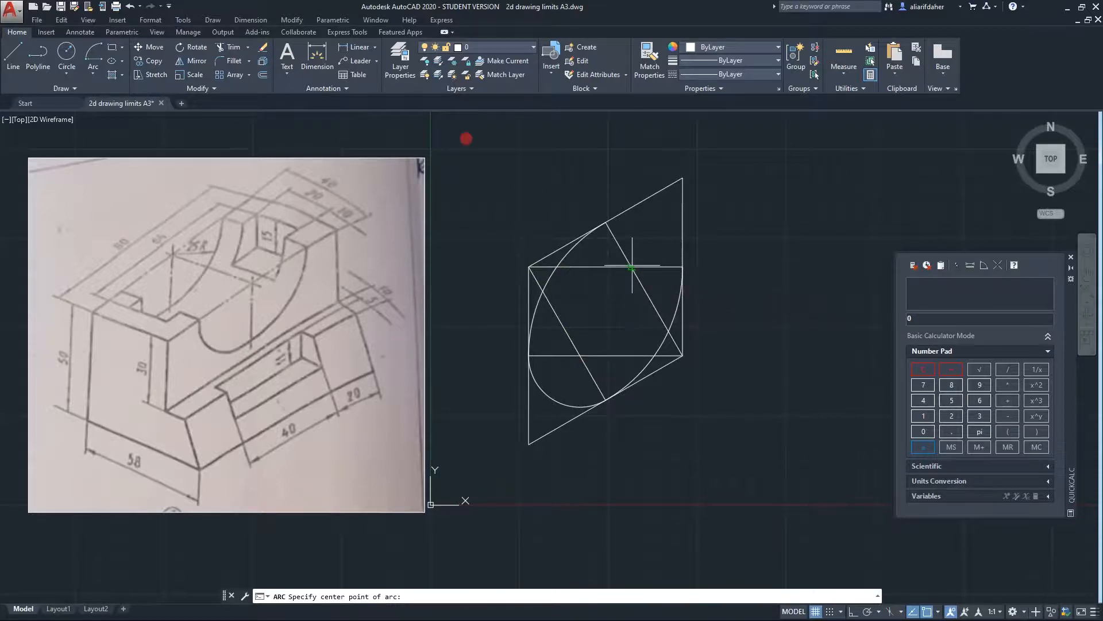
click(683, 267)
click(613, 223)
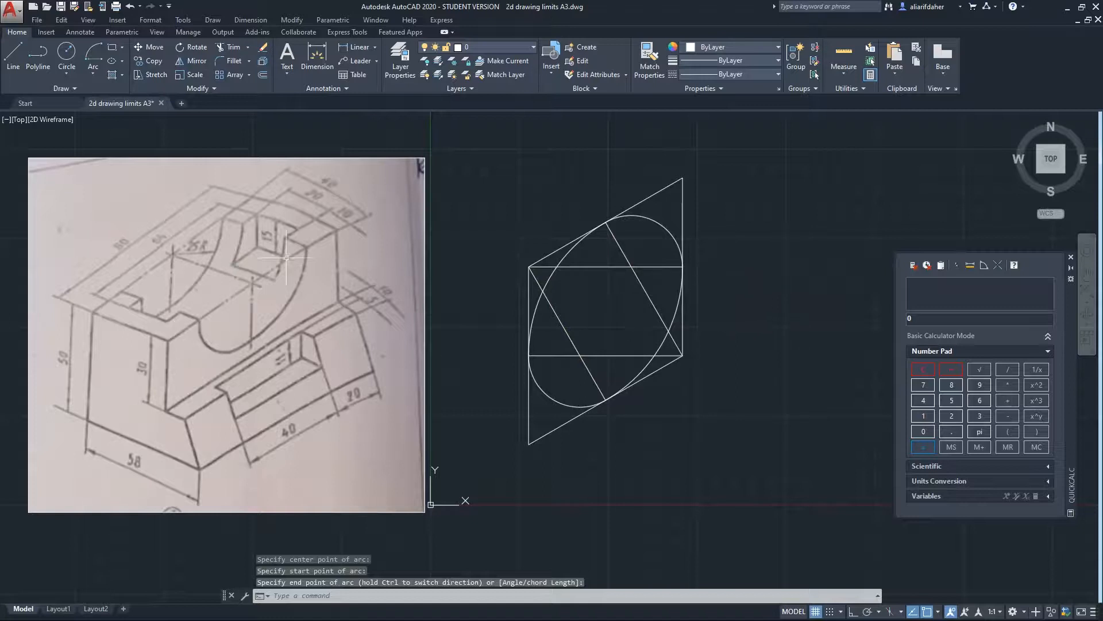
Draw a line across the isometric circle from the left edge's midpoint to the right edge's midpoint
click(13, 55)
click(528, 356)
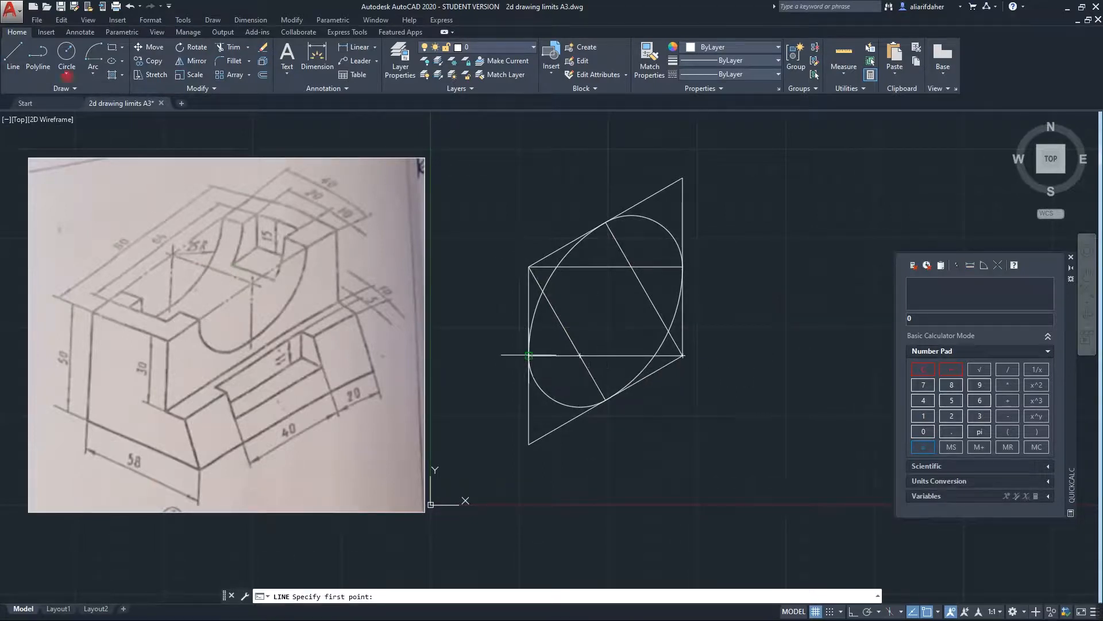
click(683, 267)
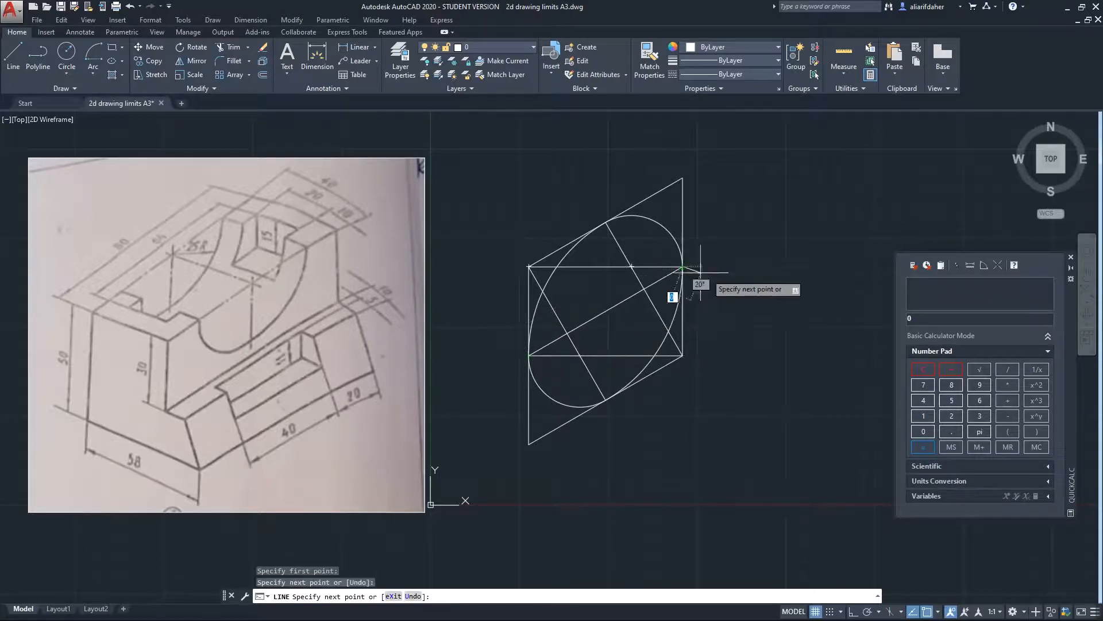
key(Return)
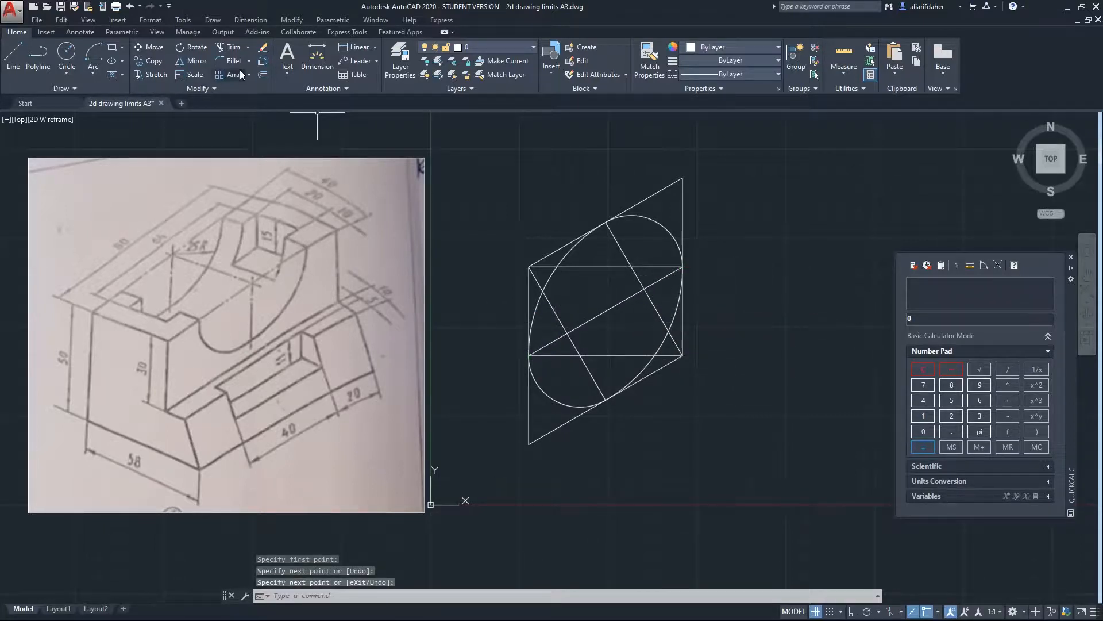
Trim the arcs and rhombus lines above the line joining the left and right edge midpoints
click(232, 48)
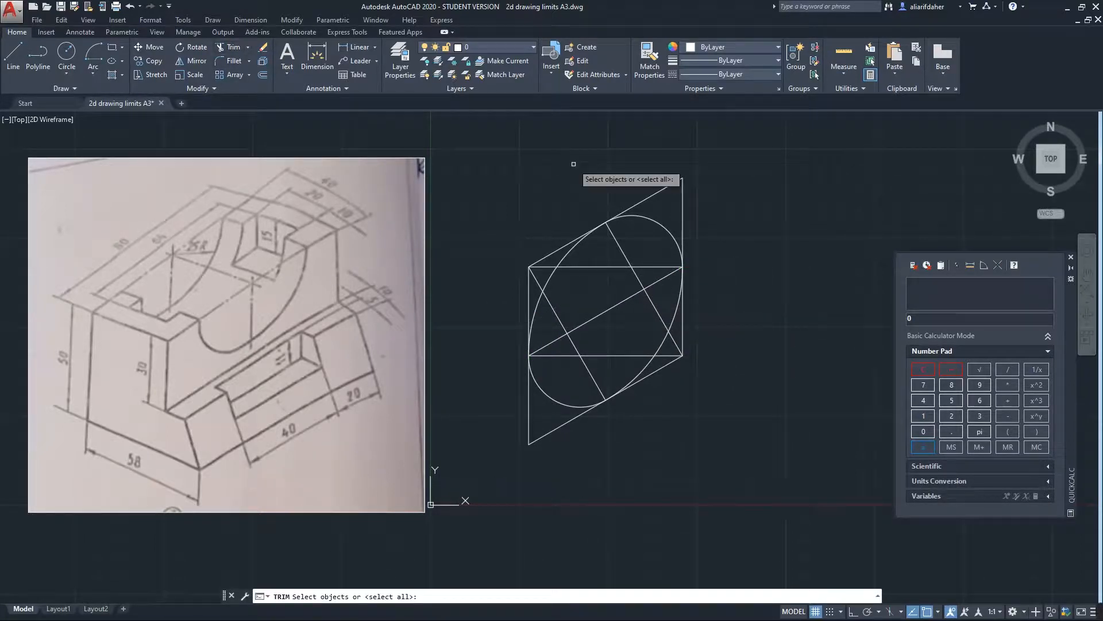
click(706, 164)
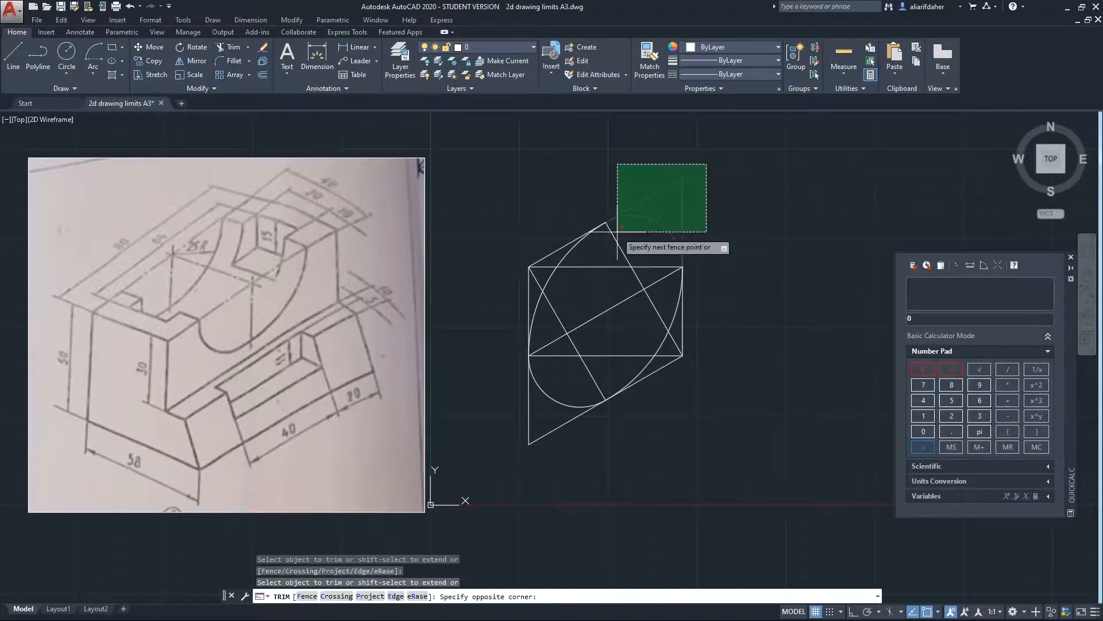
click(589, 257)
click(583, 253)
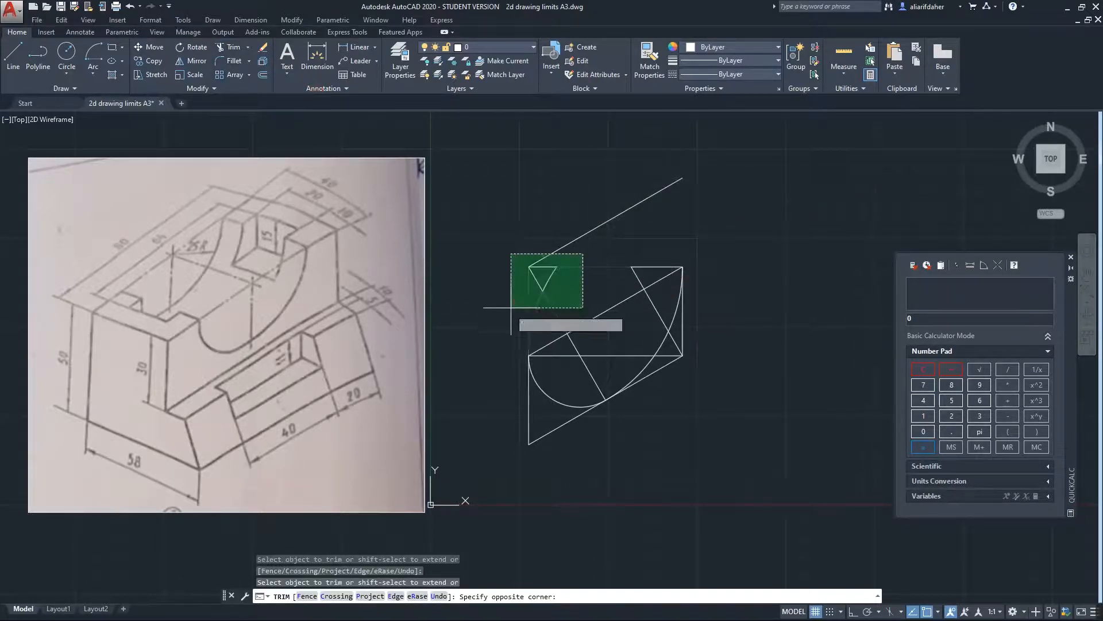
click(497, 315)
click(664, 256)
click(621, 276)
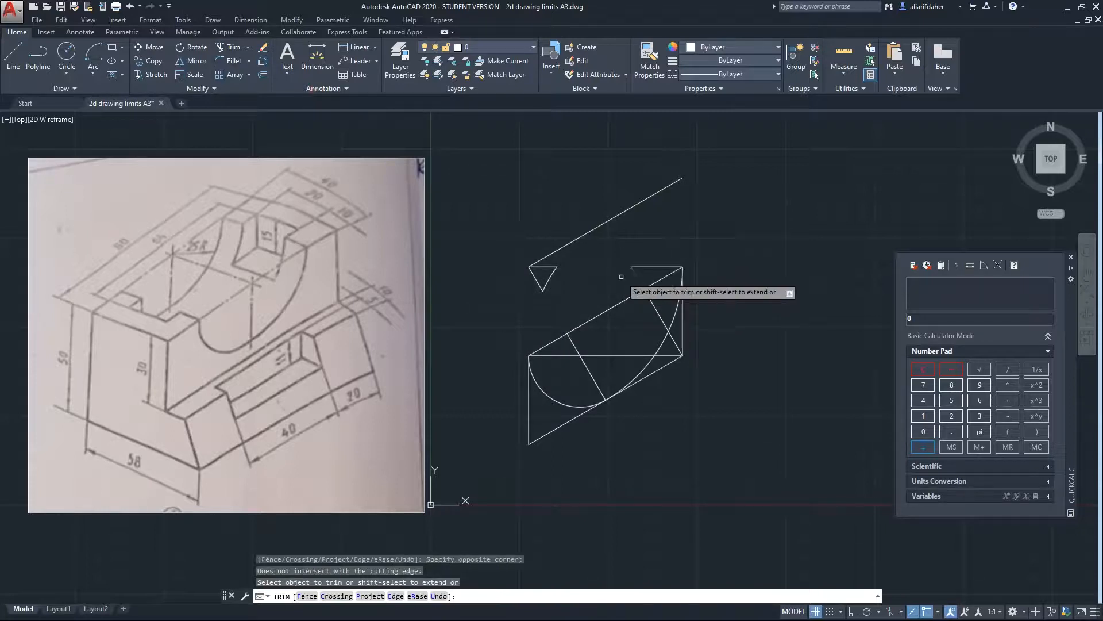
key(Return)
Erase the leftover line pieces above the line that cuts the isometric circle in half
click(640, 247)
click(635, 286)
click(586, 192)
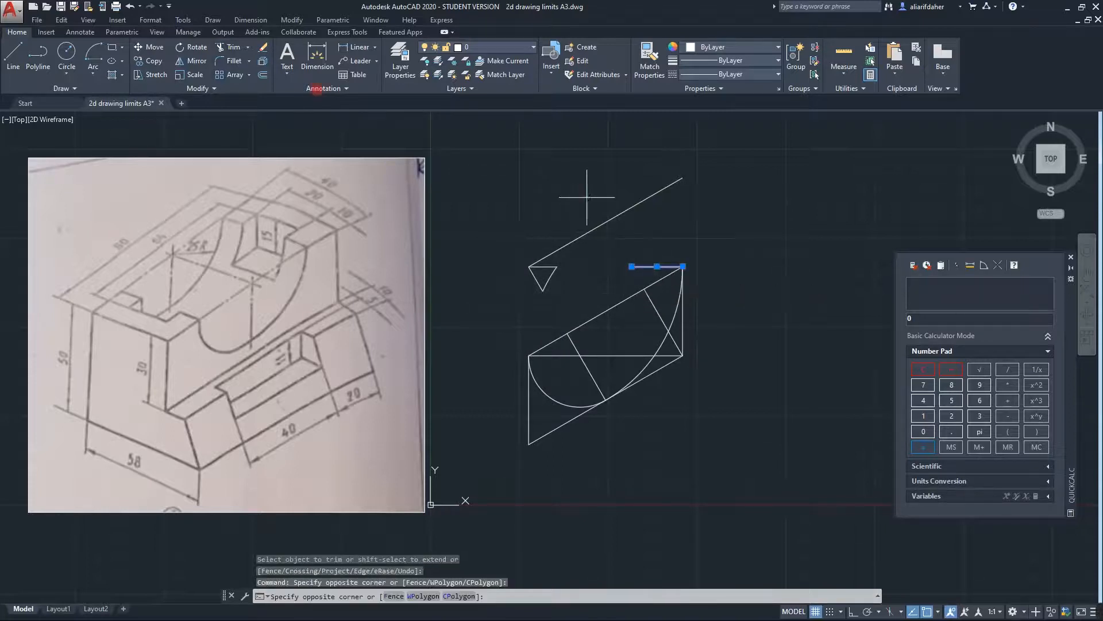
click(499, 290)
key(Delete)
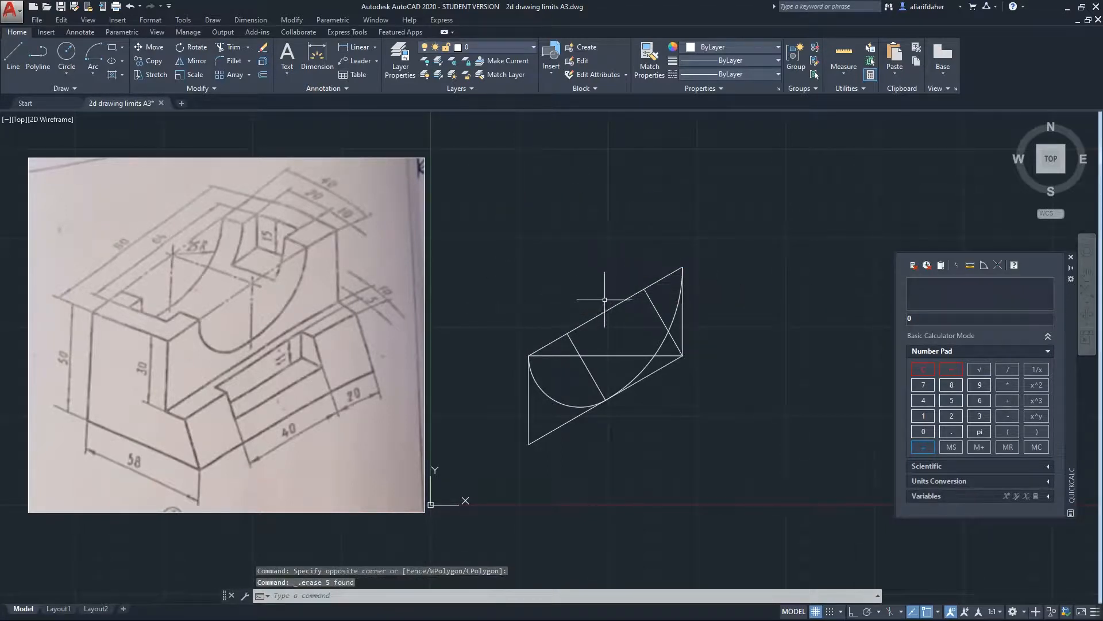
Erase the remaining rhombus edges, the construction lines and the dividing line around the lower half-circle arcs
click(530, 424)
click(567, 423)
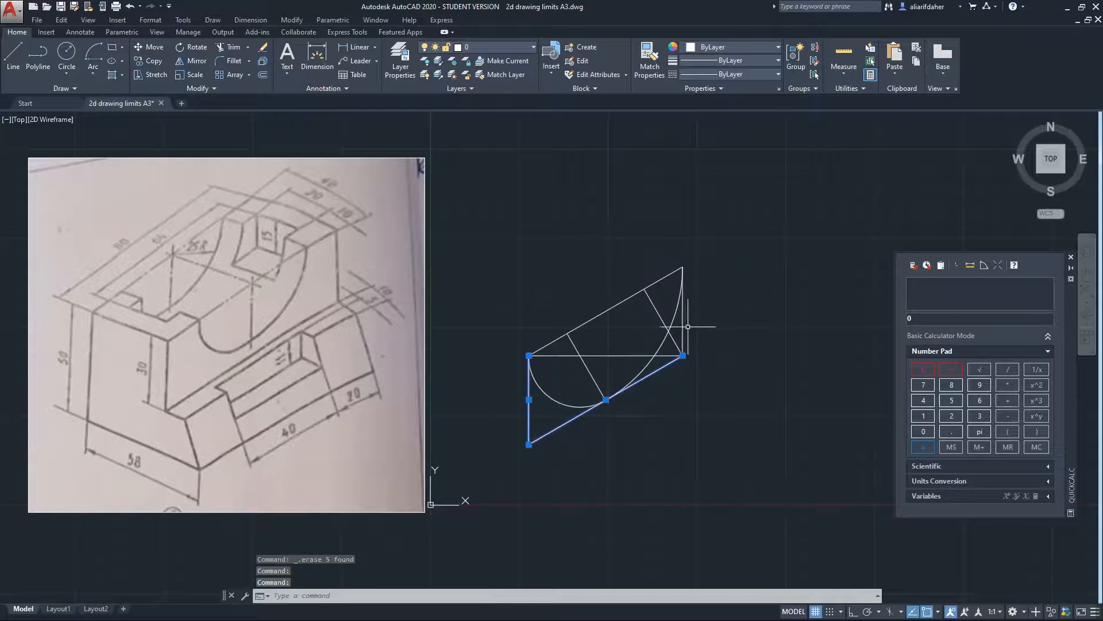
click(664, 322)
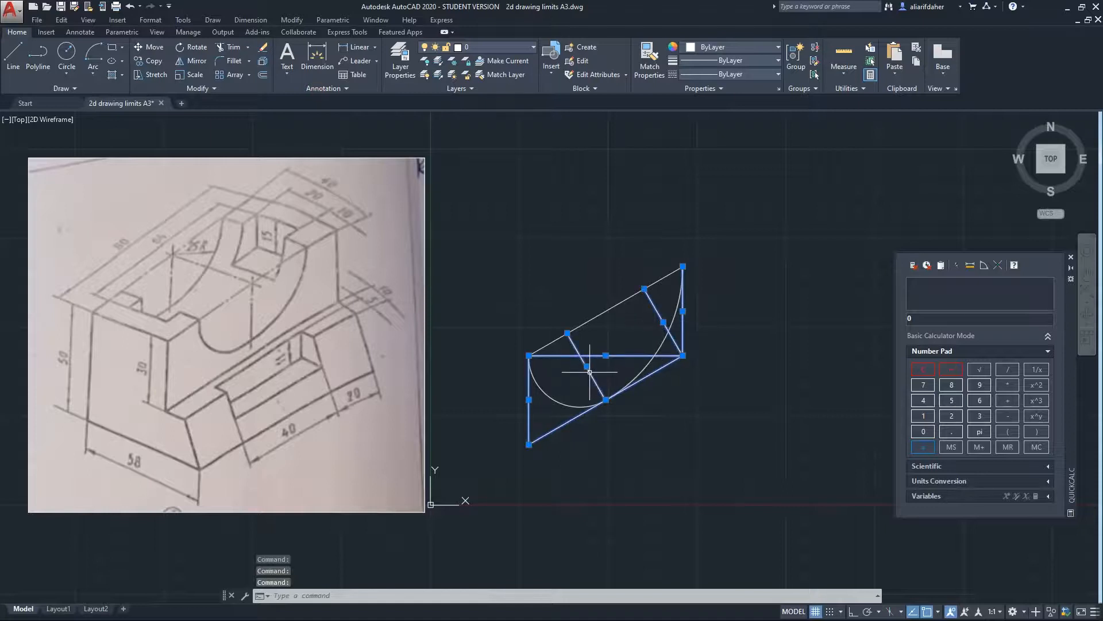
key(Delete)
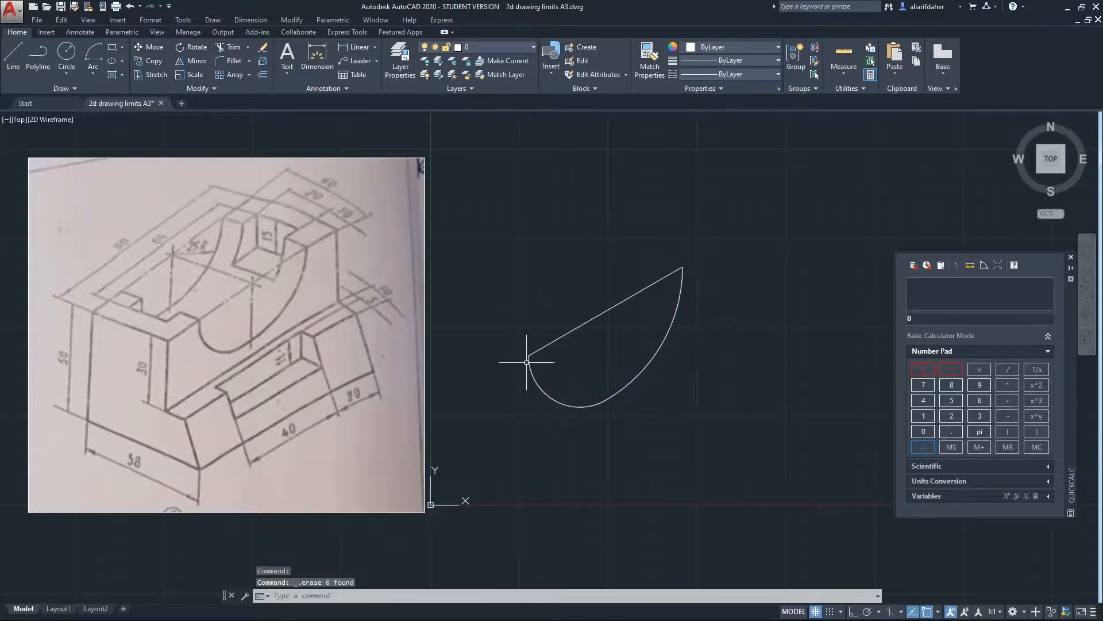
click(571, 333)
key(Delete)
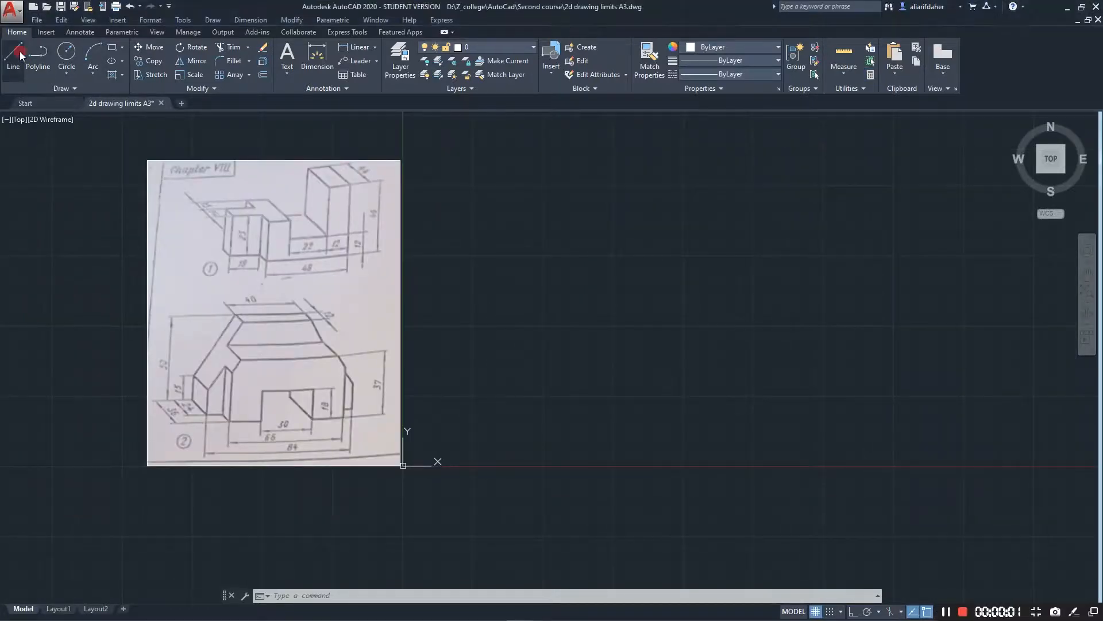
Start a line chain beside the reference image with a vertical downward segment 15 units long at 90°
click(11, 55)
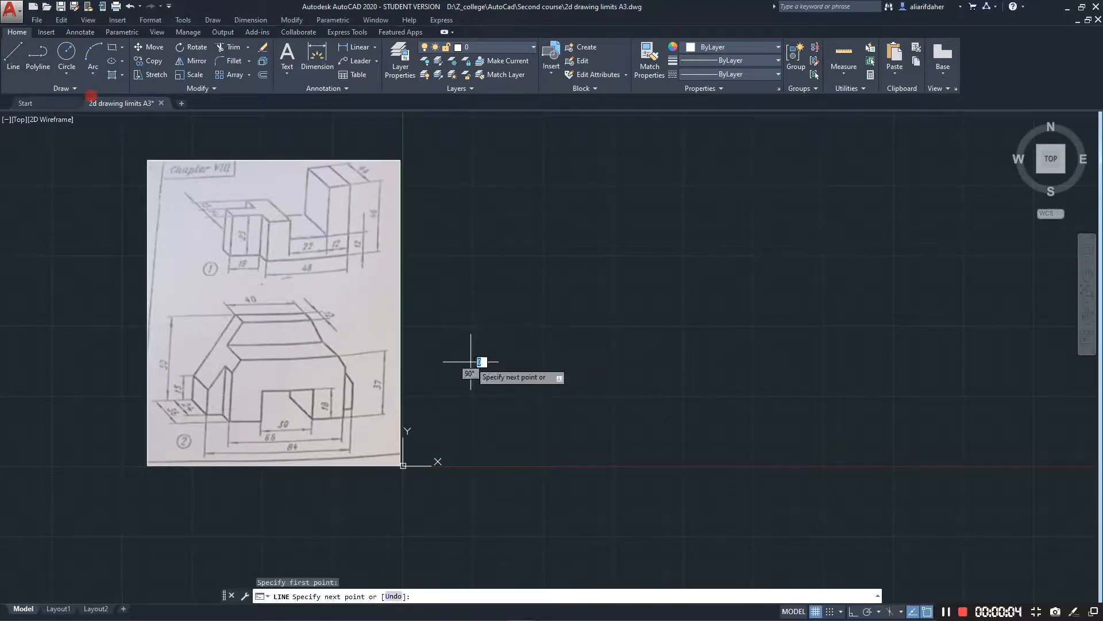
click(471, 361)
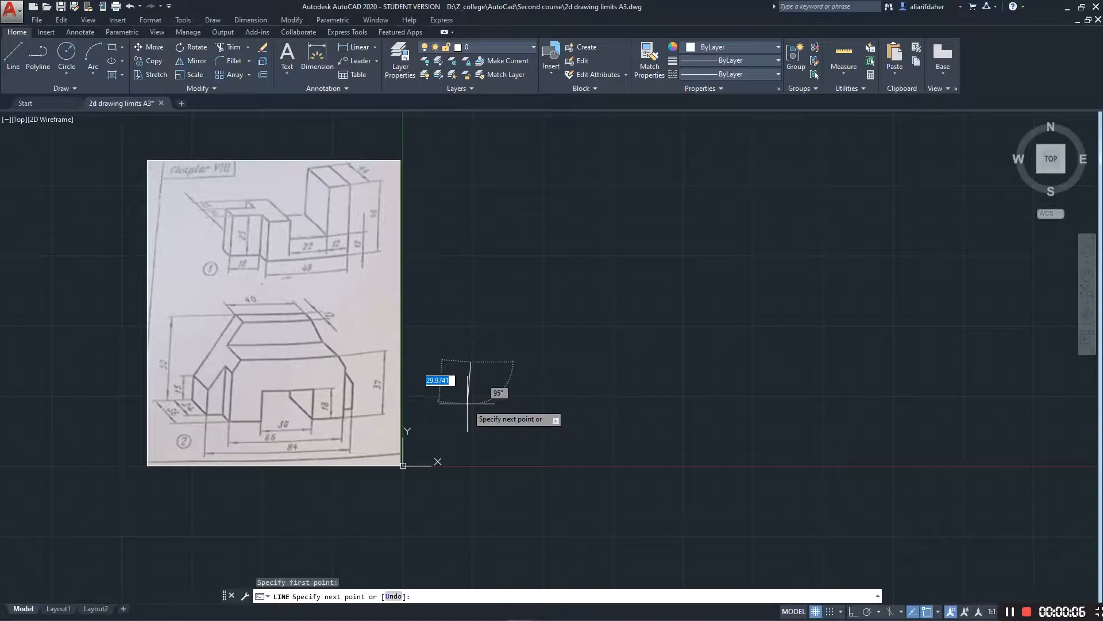
text(15)
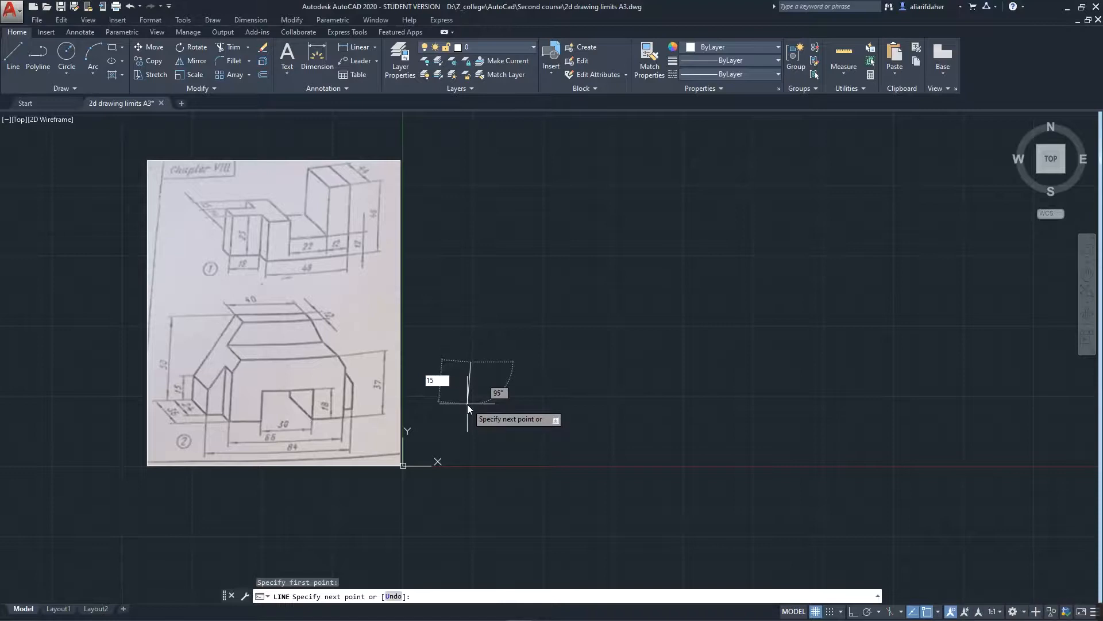
key(Tab)
text(90)
key(Return)
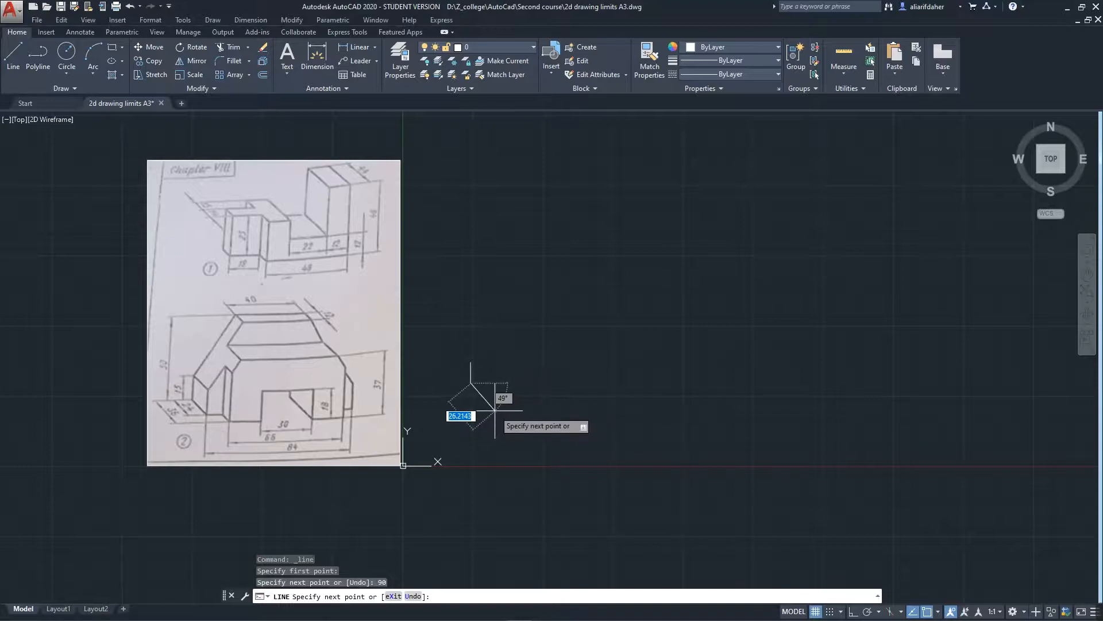
Continue the line chain down to the right with a segment 24 units long at 30°
text(24)
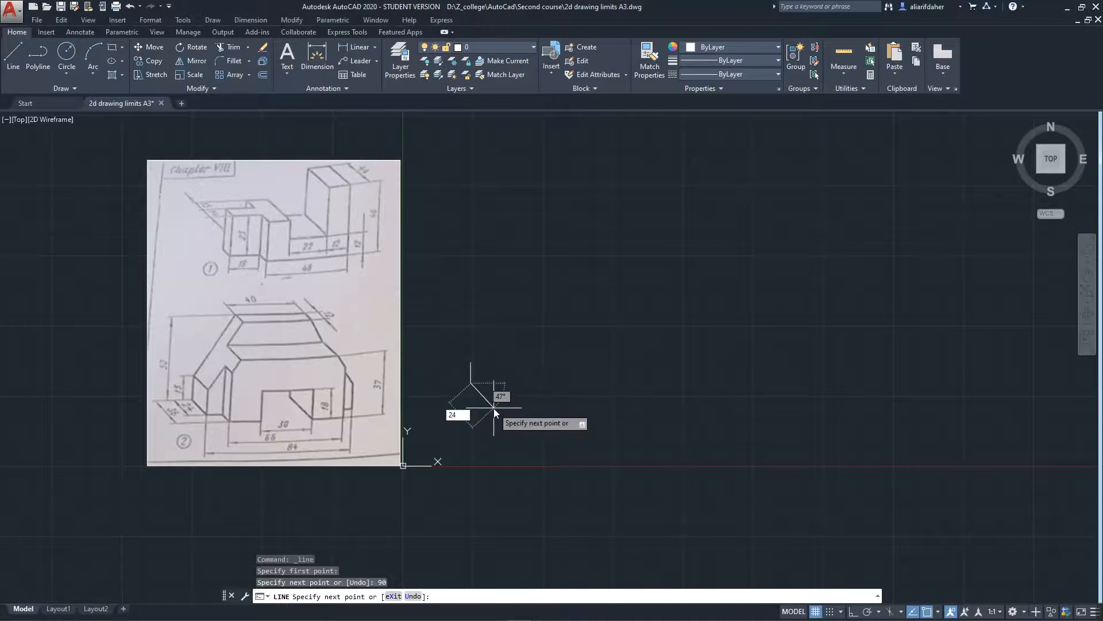
key(Tab)
text(30)
key(Return)
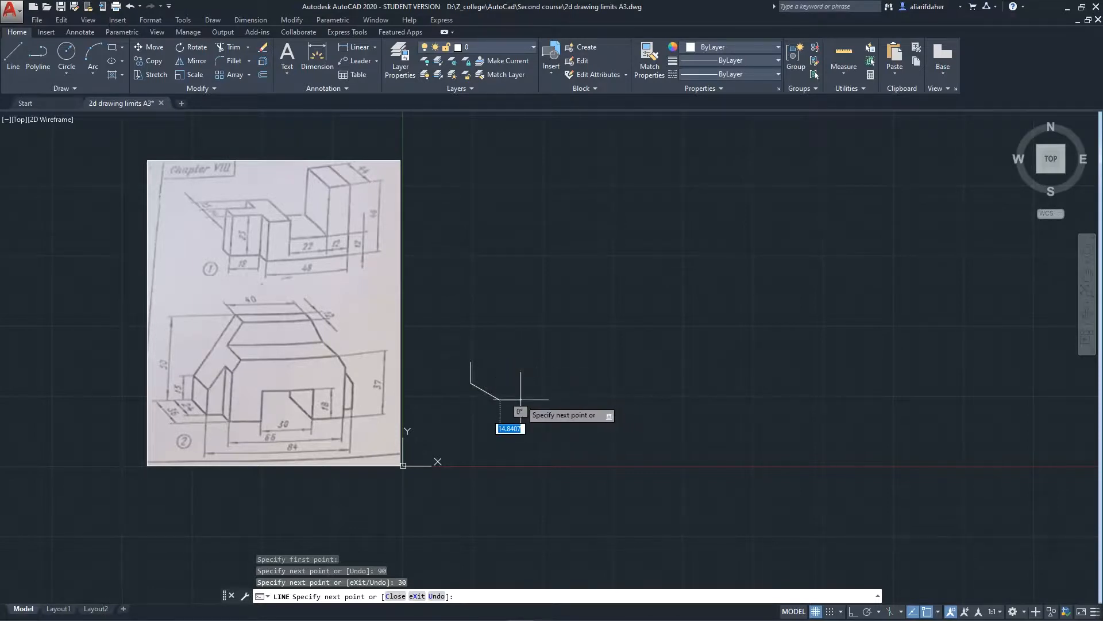
Continue the line chain with a 9-unit horizontal segment at 0° and a 12-unit segment down to the right at 30°
key(Tab)
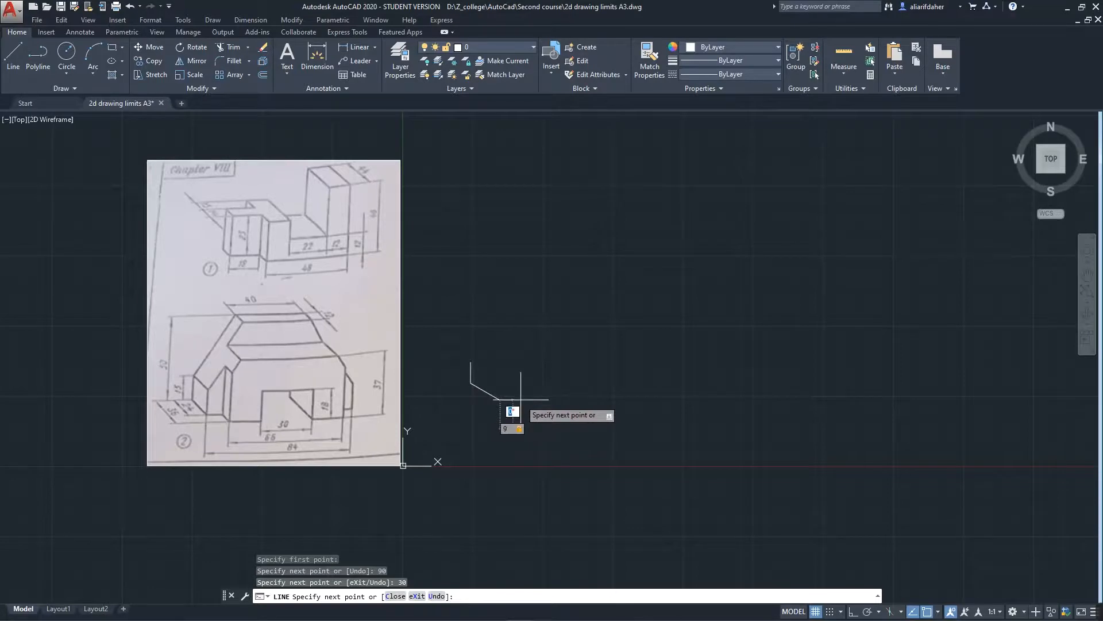
key(Return)
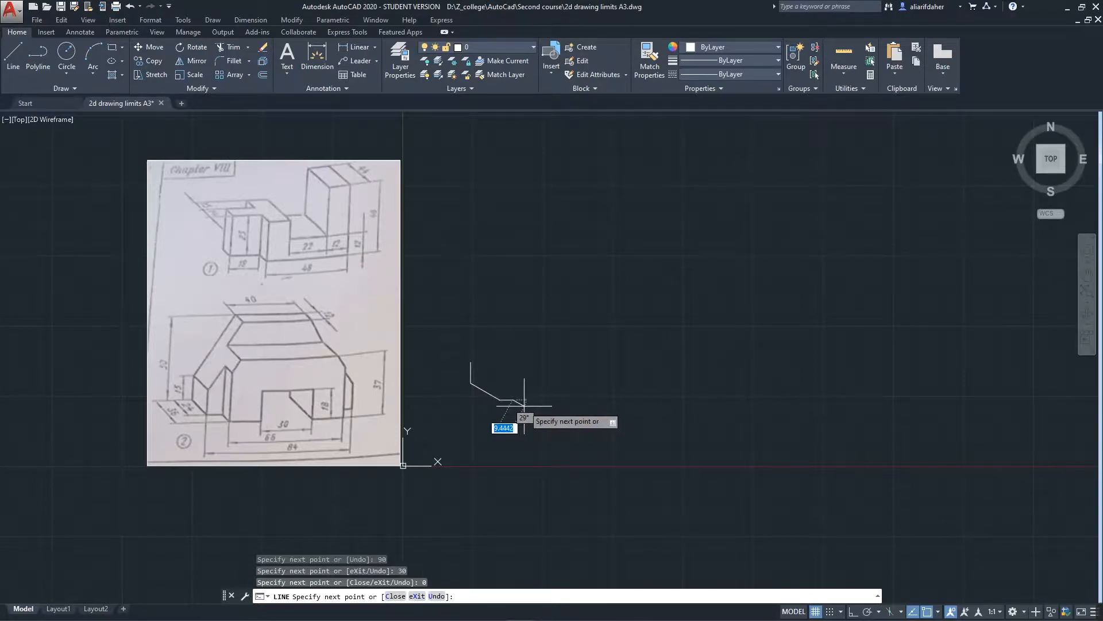
text(12)
key(Tab)
text(90)
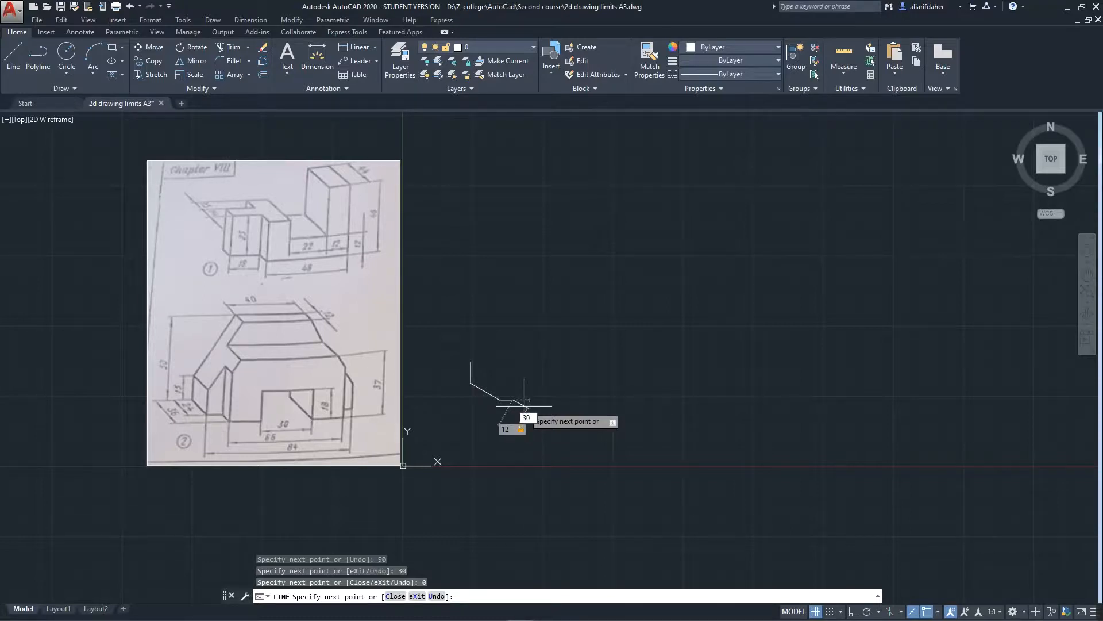
key(Return)
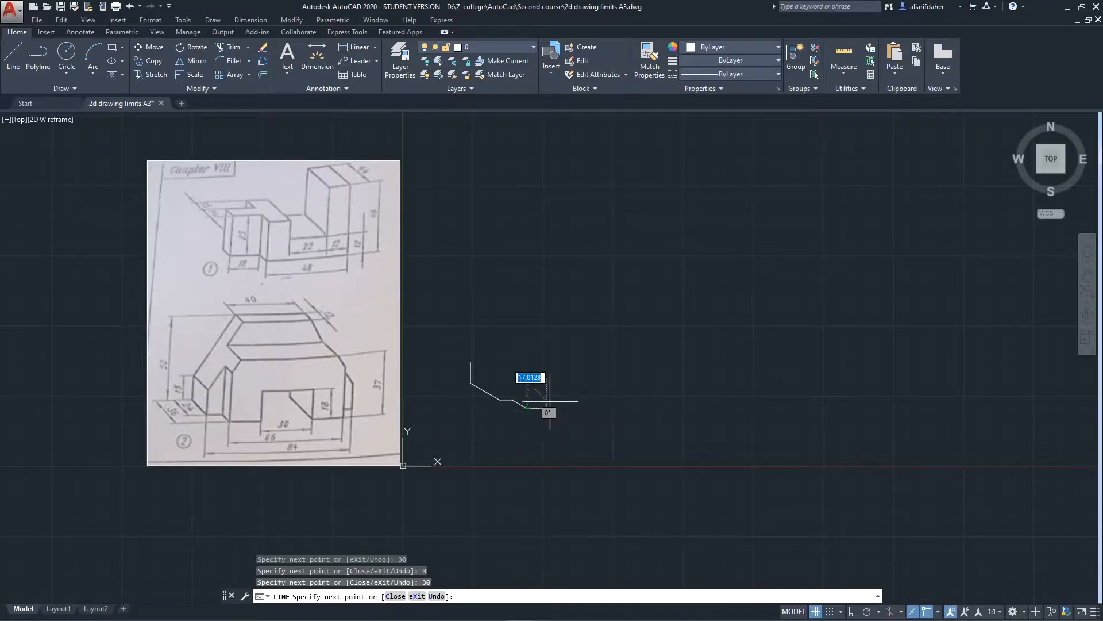
Extend the chain 18 units to the right at 0° and 18 units straight up at 90°
text(18)
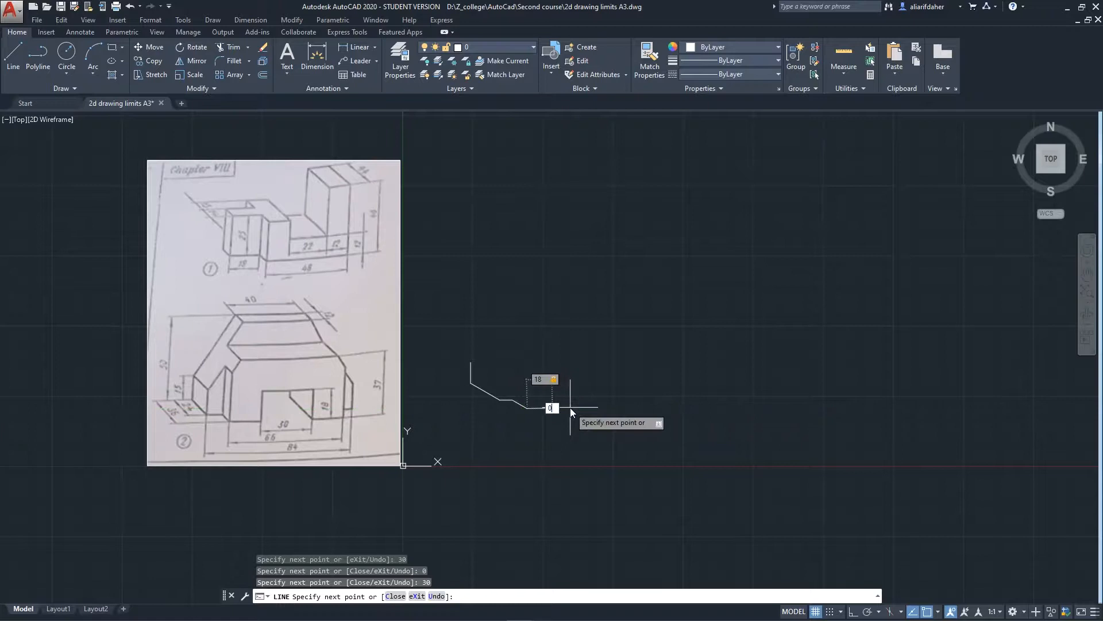
key(Return)
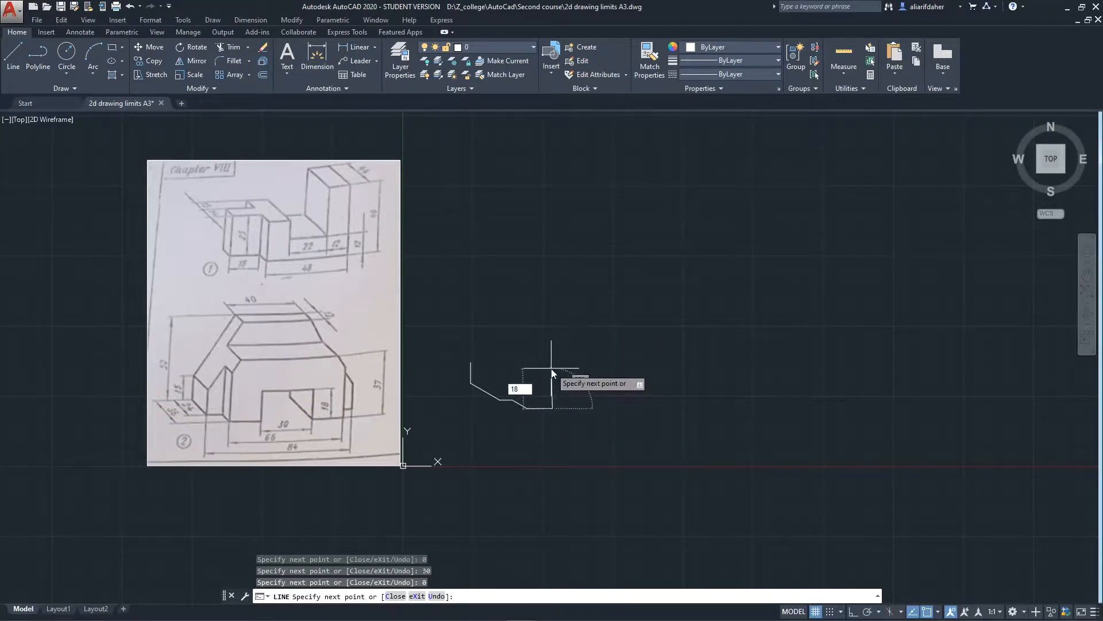
key(Tab)
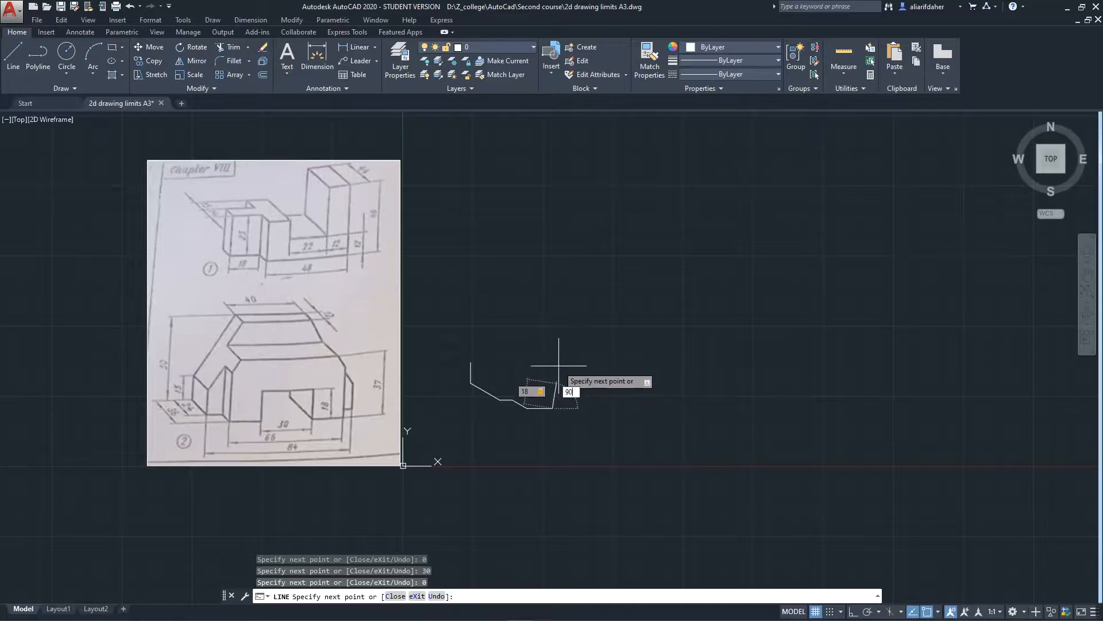
key(Return)
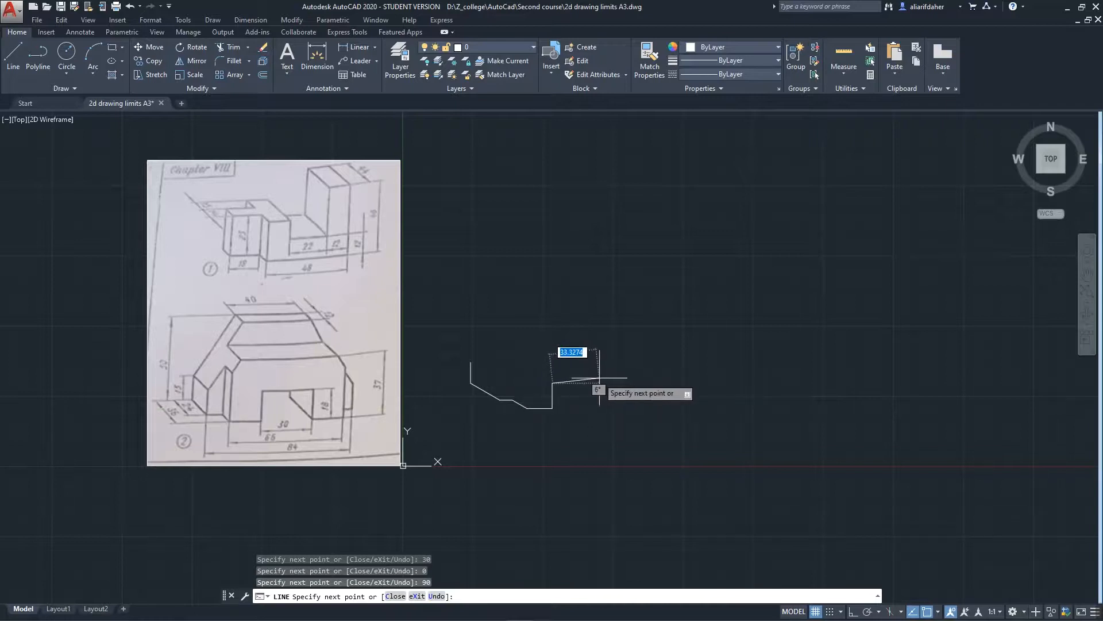
Draw the notch's top edge 30 units to the right at 0° and its far side 18 units down at 90°
text(3)
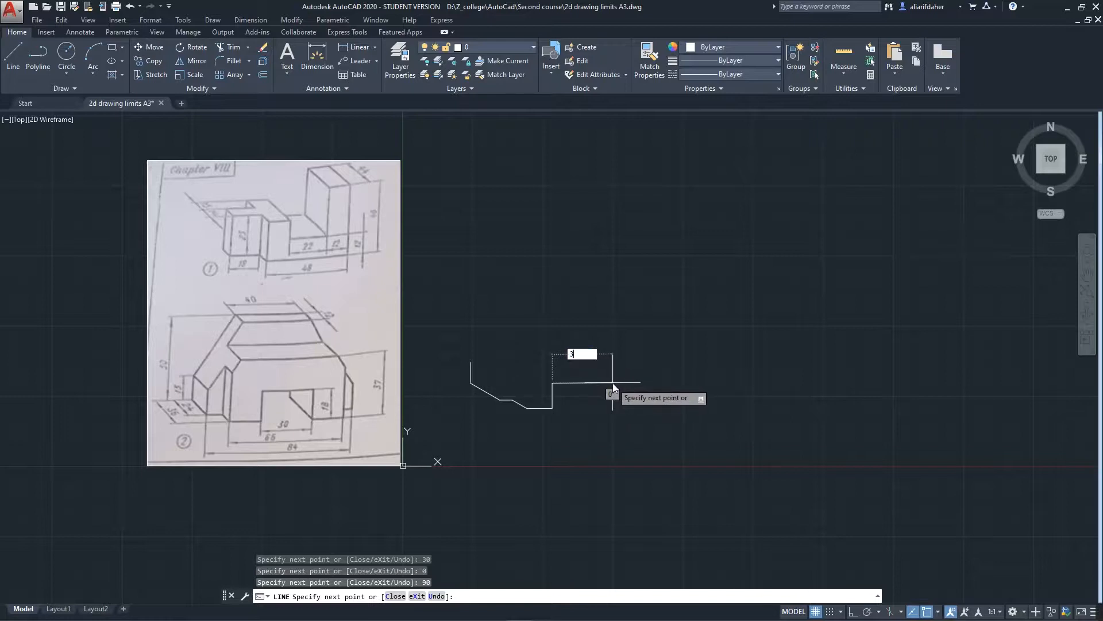
text(0)
key(Tab)
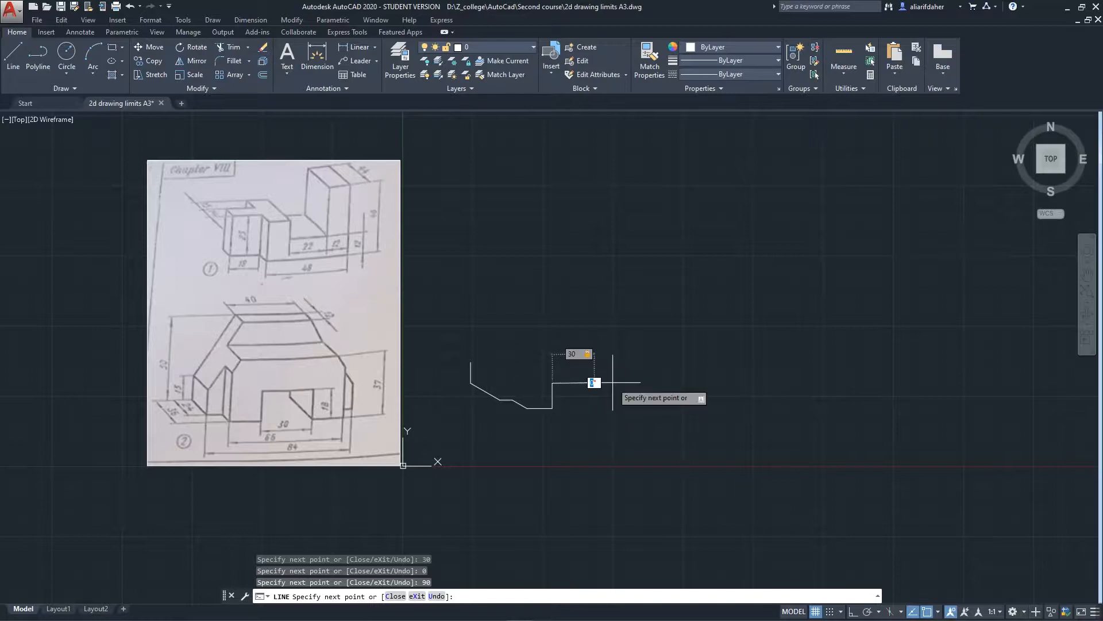
key(Return)
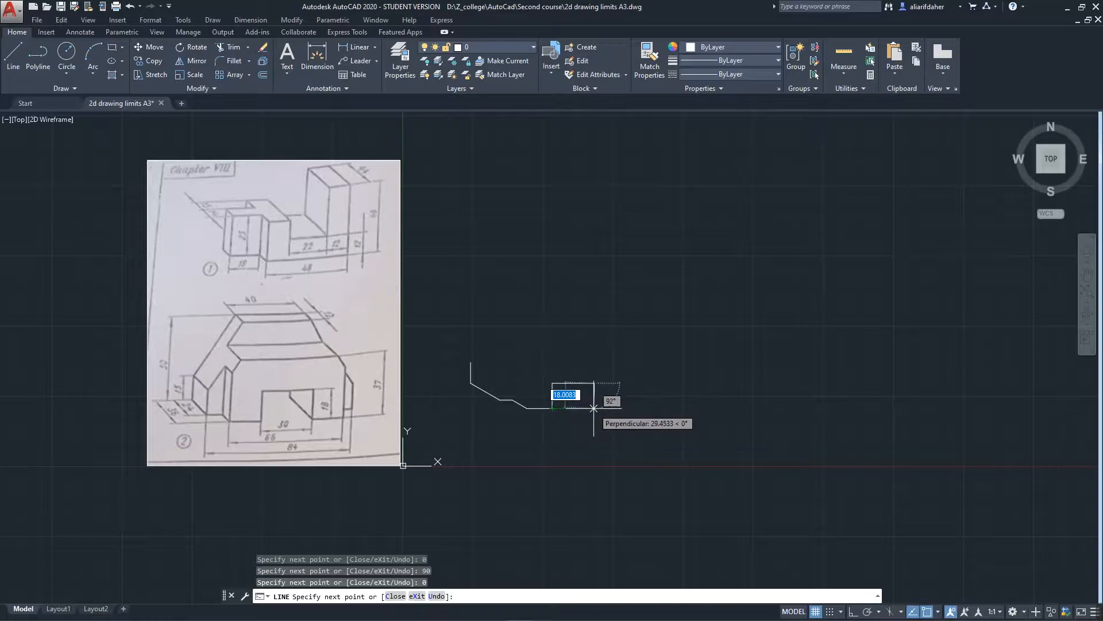
text(18)
key(Tab)
text(90)
key(Return)
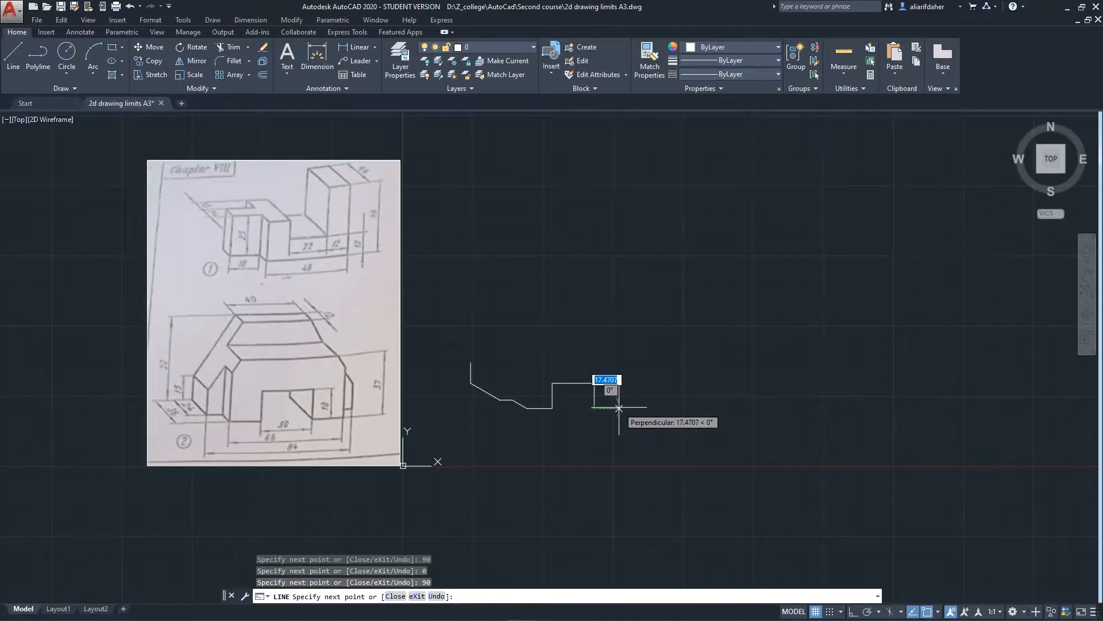
Finish the line chain with an 18-unit horizontal base segment to the right of the notch
text(18)
key(Return)
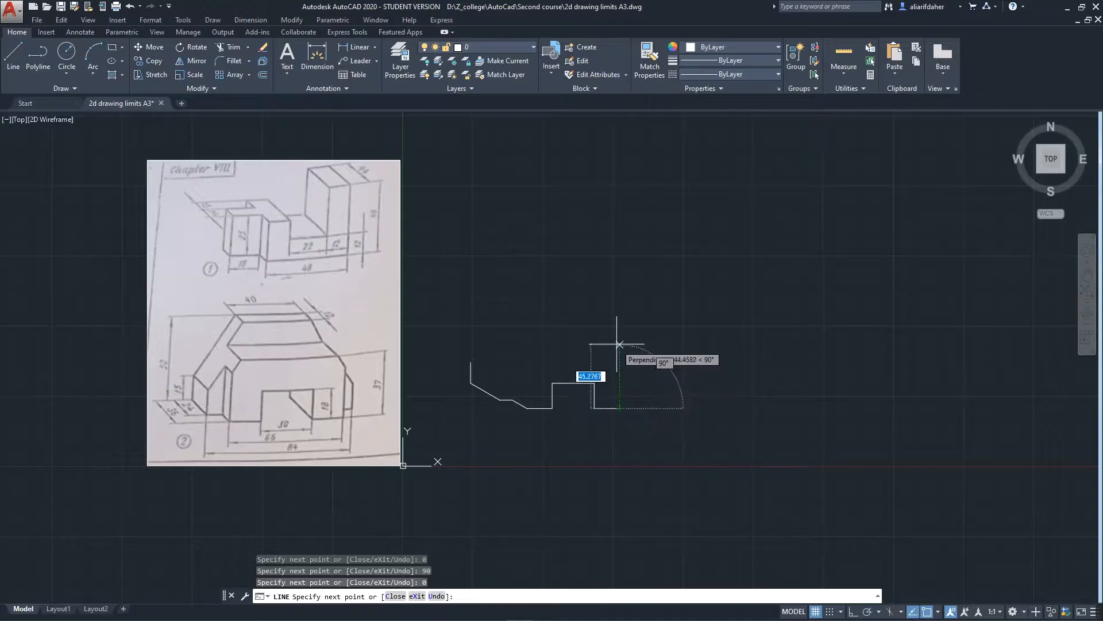
key(Return)
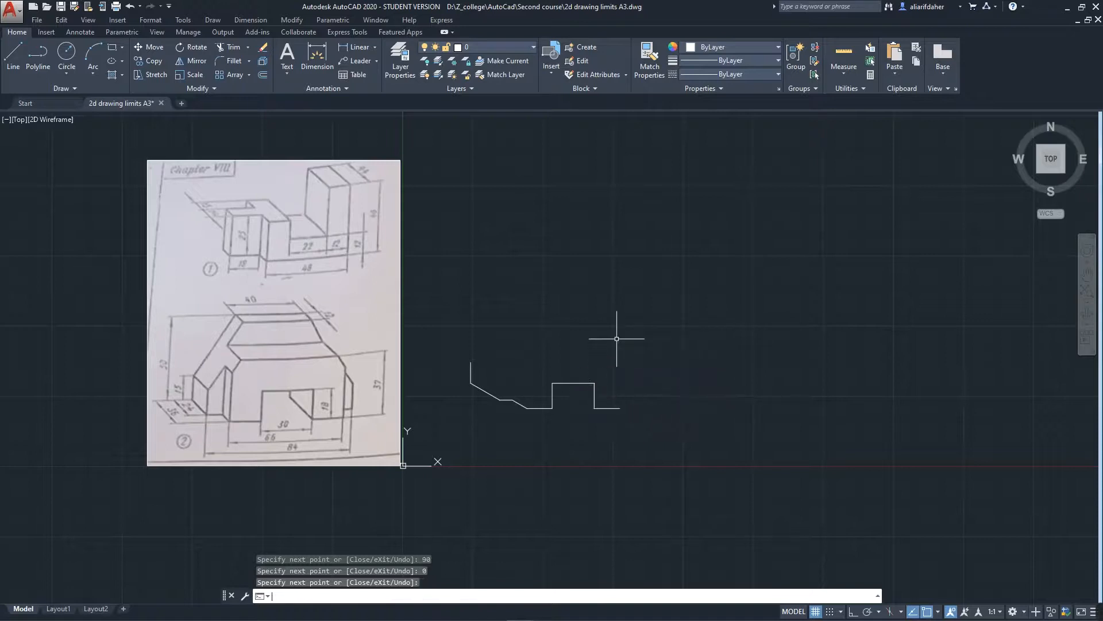
Draw a vertical line 19 units upward from the midpoint of the notch's top edge
click(12, 56)
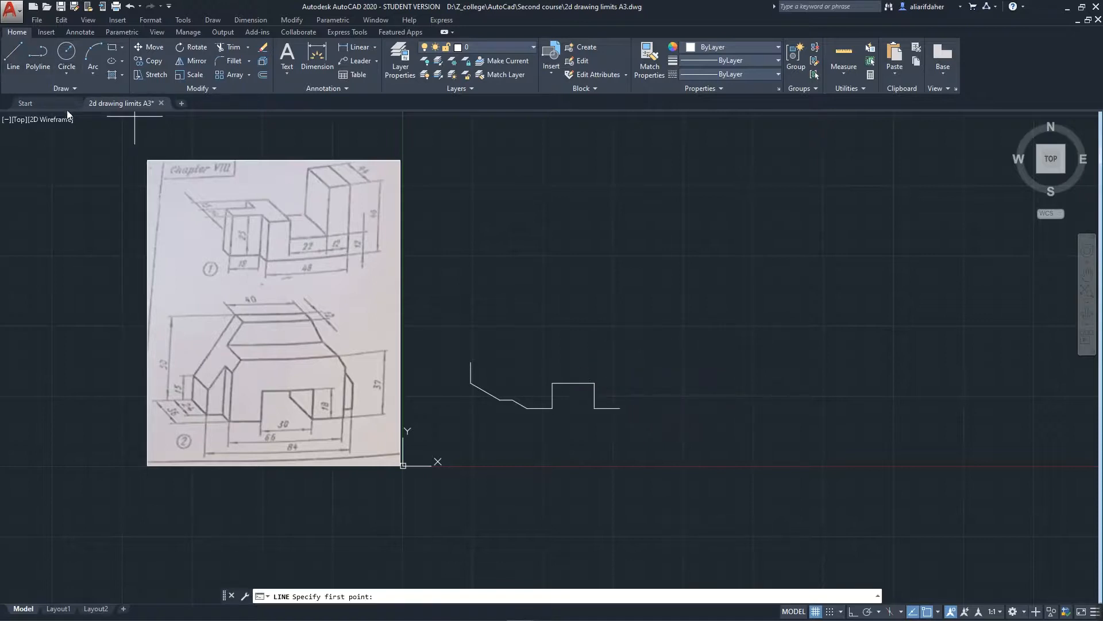
click(574, 383)
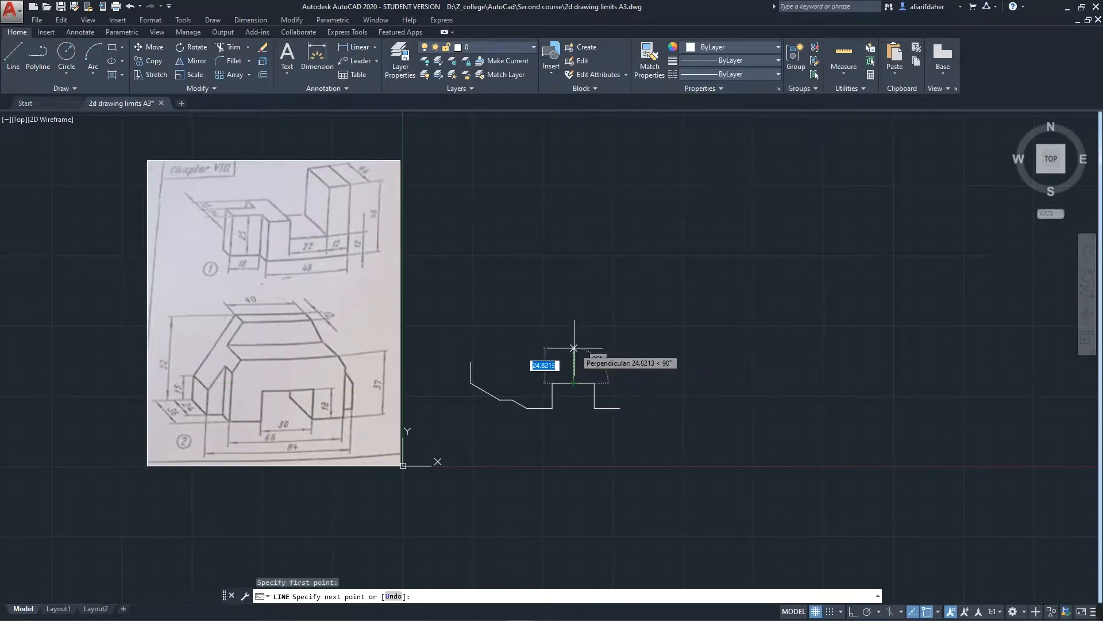
text(19)
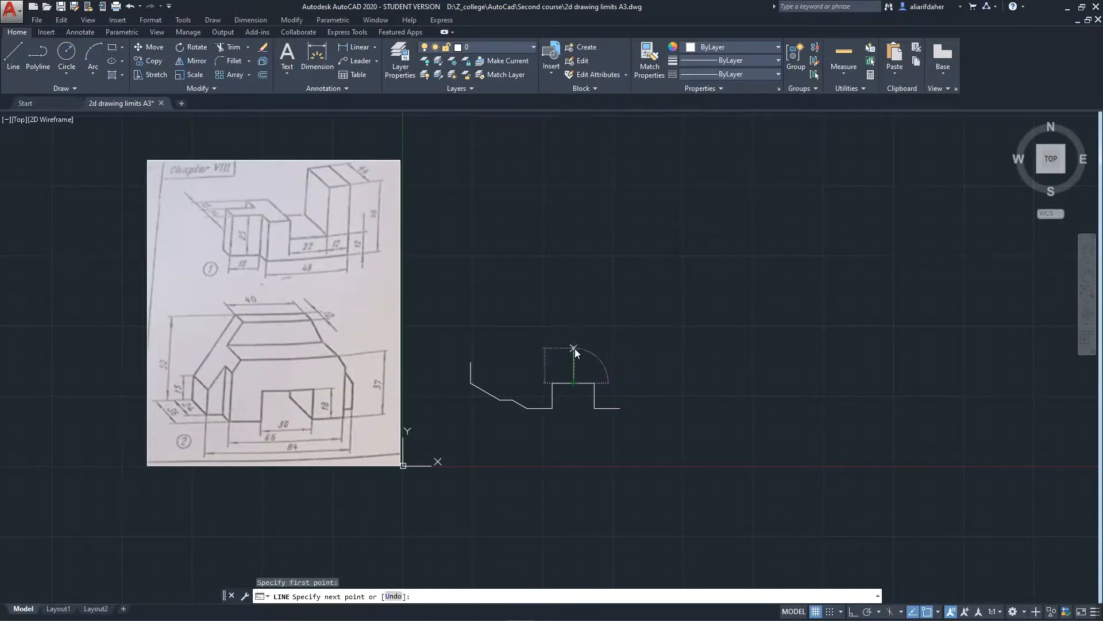
key(Return)
key(Return)
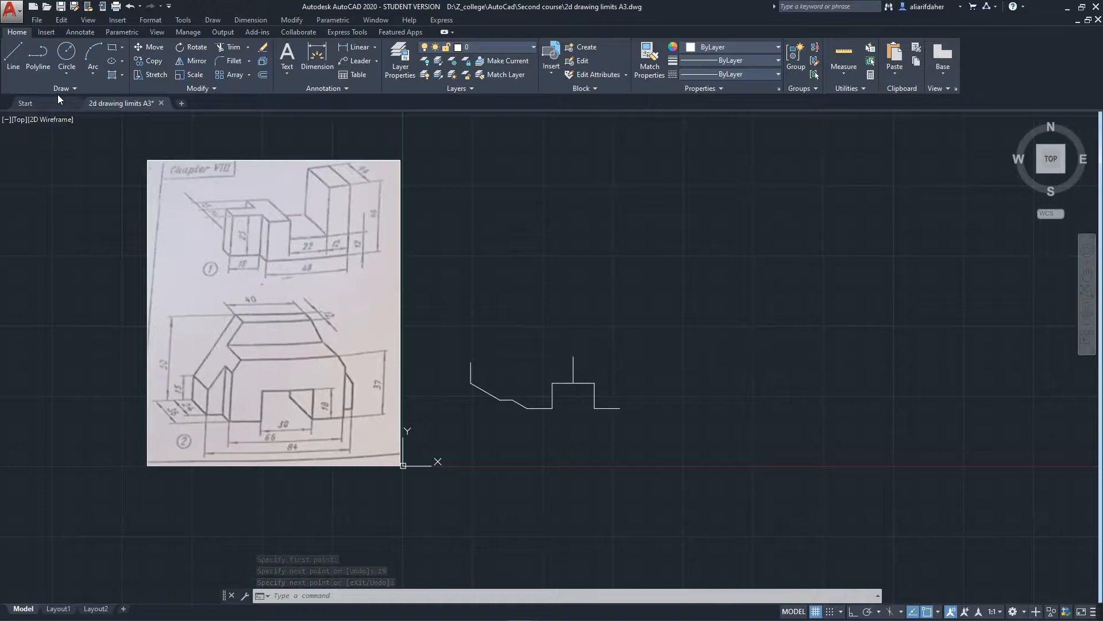
Draw a line from the notch's top midpoint down to the base level, continuing 36 units up to the left at 150°
click(10, 61)
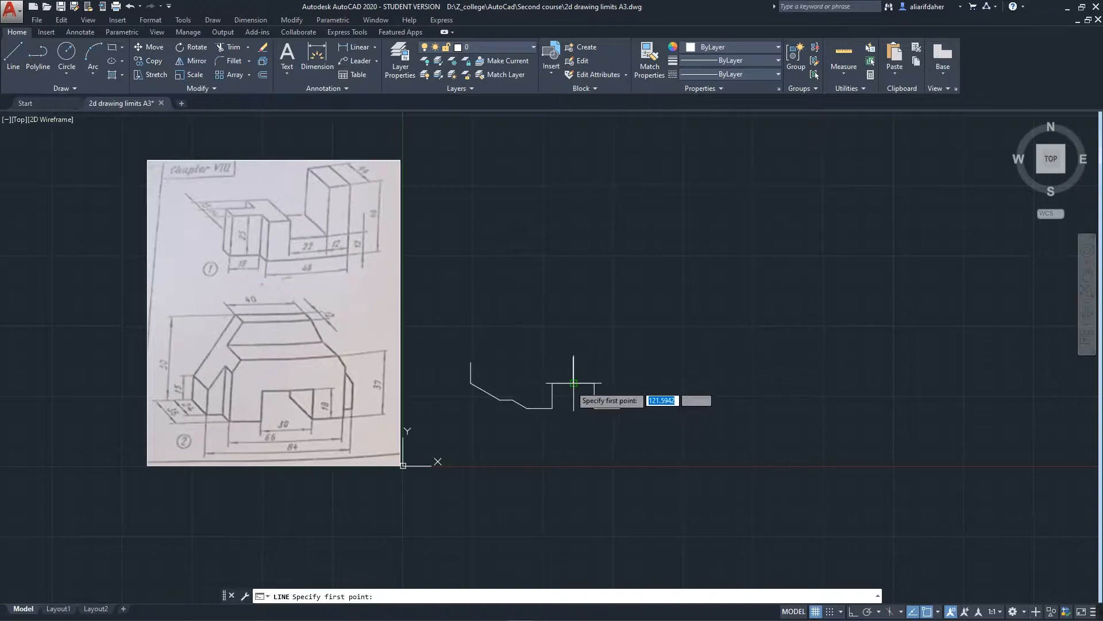
click(573, 383)
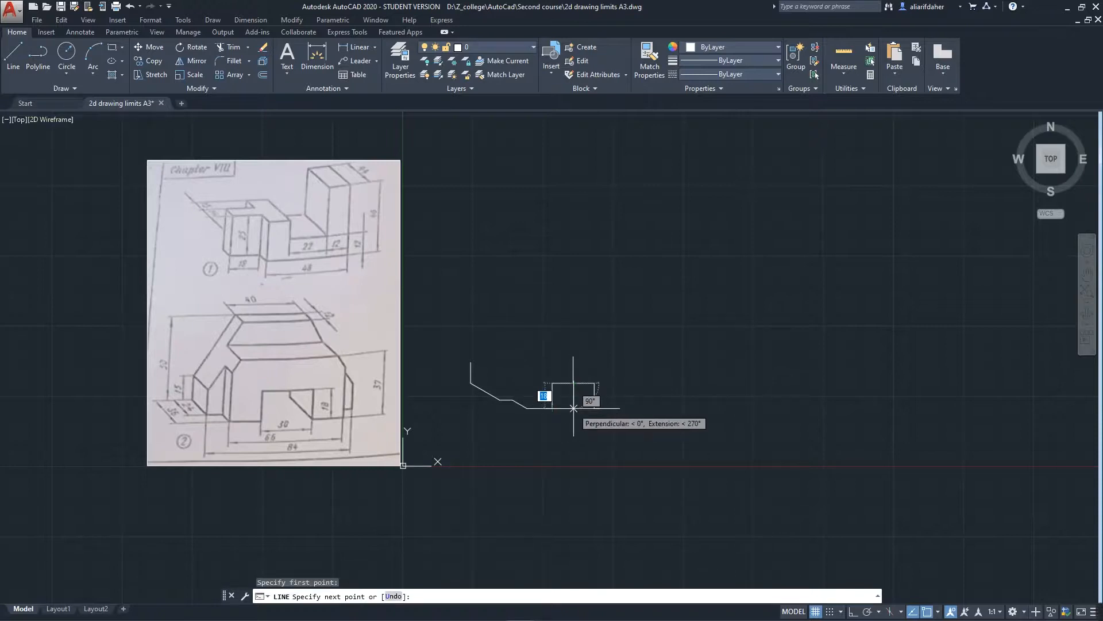
click(573, 408)
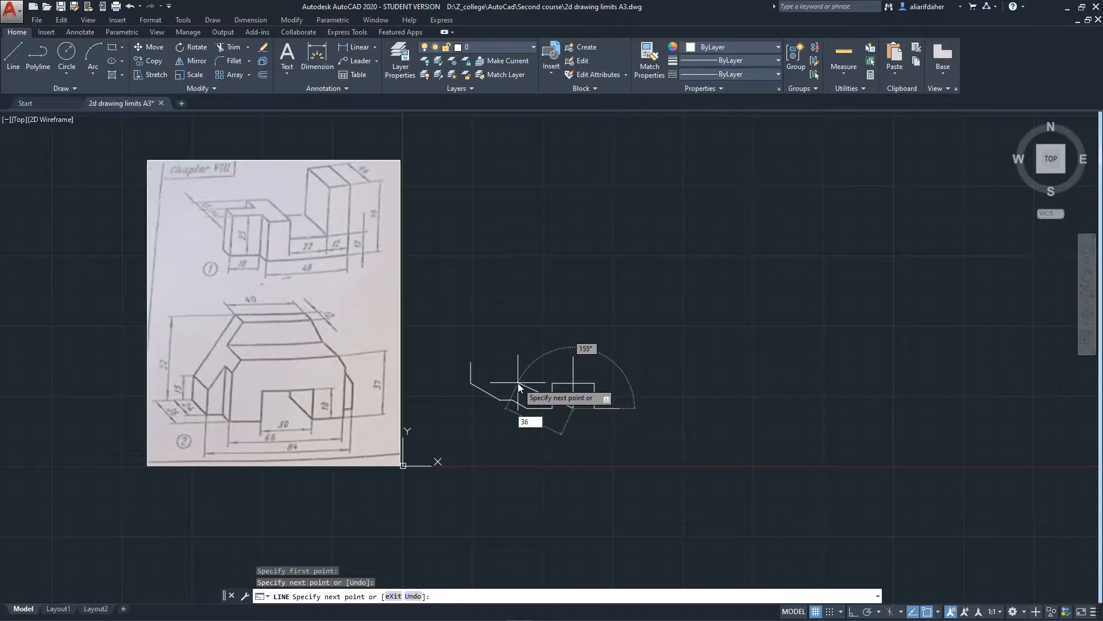
key(Tab)
text(1)
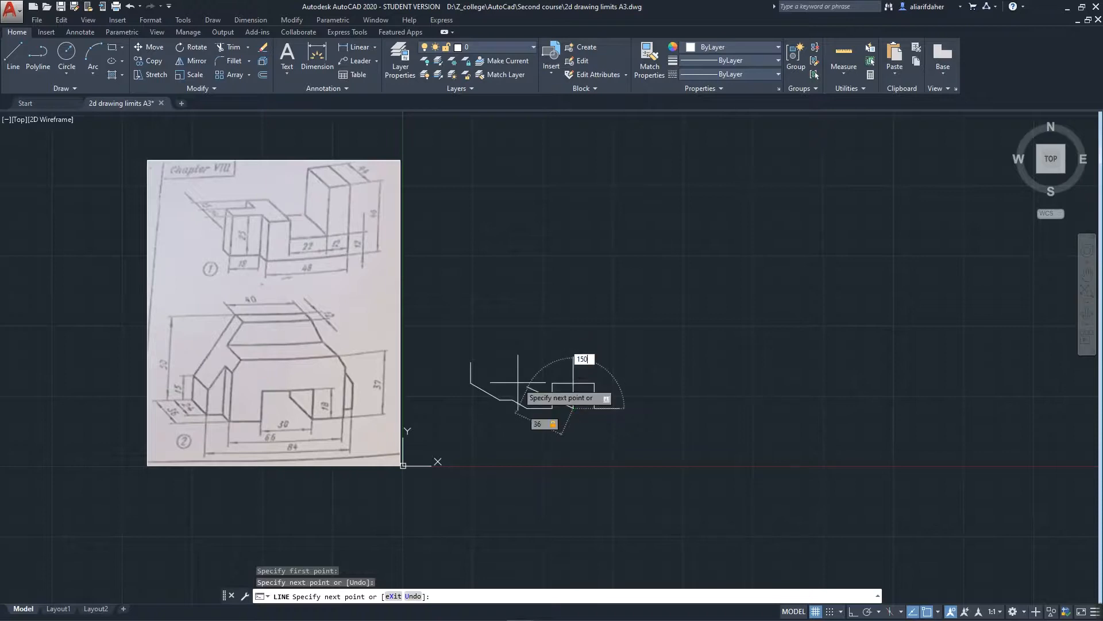
key(Return)
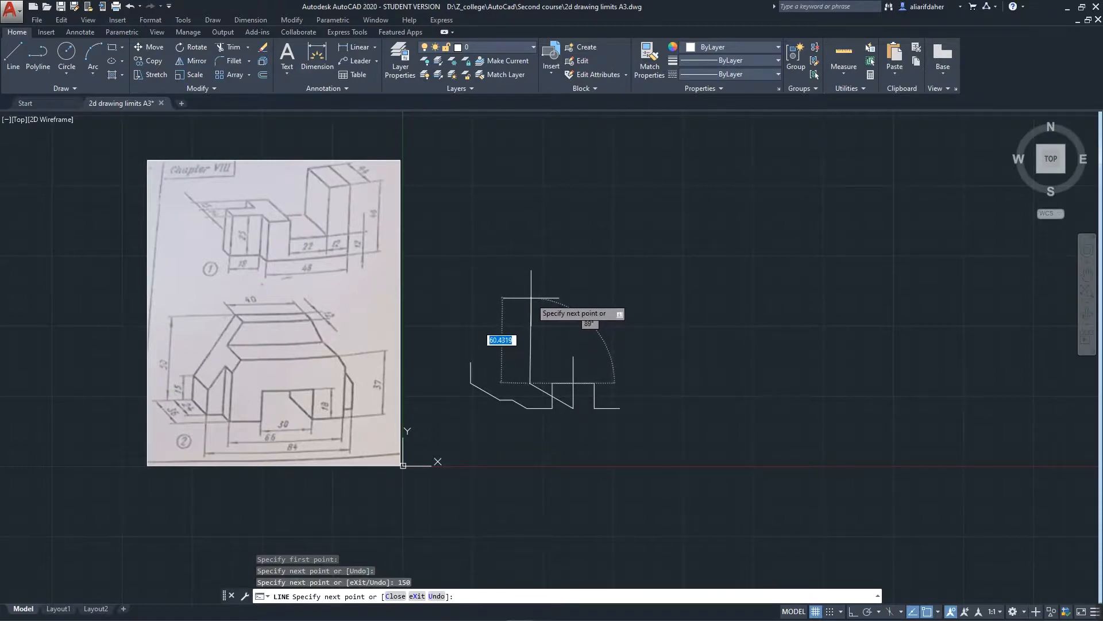
Continue the line straight up from the end of the 36-unit segment by 80 units at 90°
text(80)
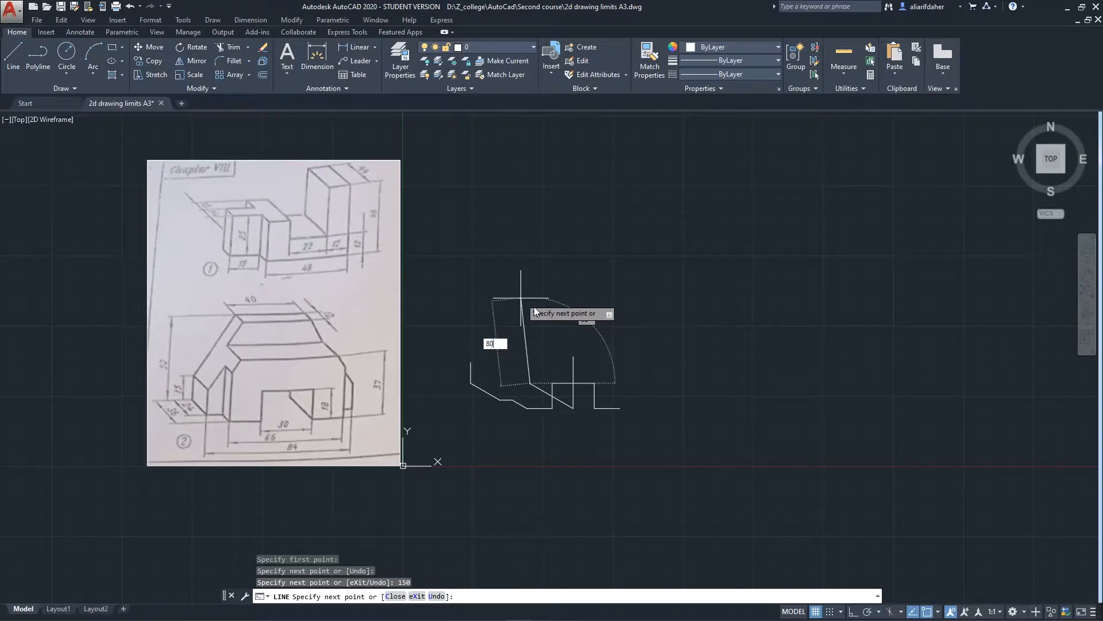
key(Tab)
text(90)
key(Return)
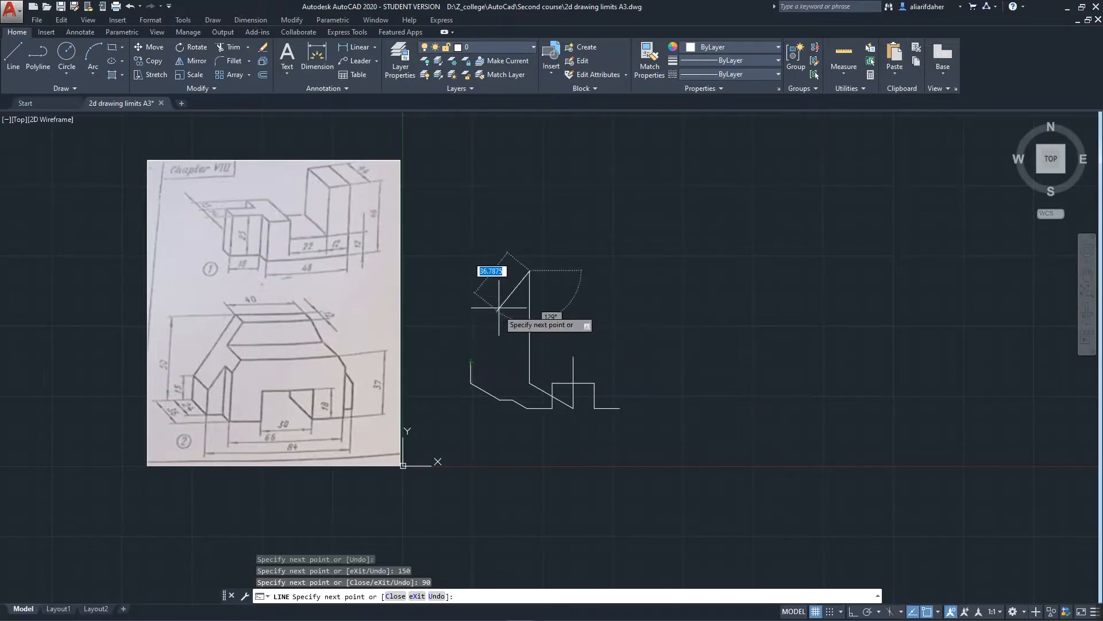
End the line chain and erase only its 80-unit vertical segment, keeping the slanted construction line
key(Escape)
key(ctrl+z)
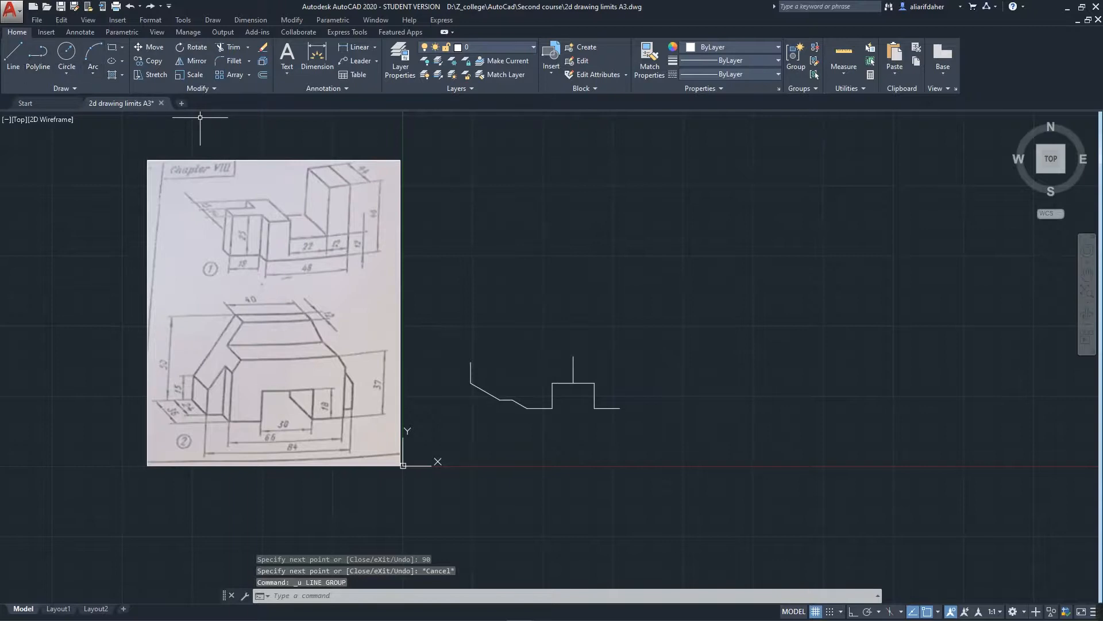
key(ctrl+y)
click(554, 289)
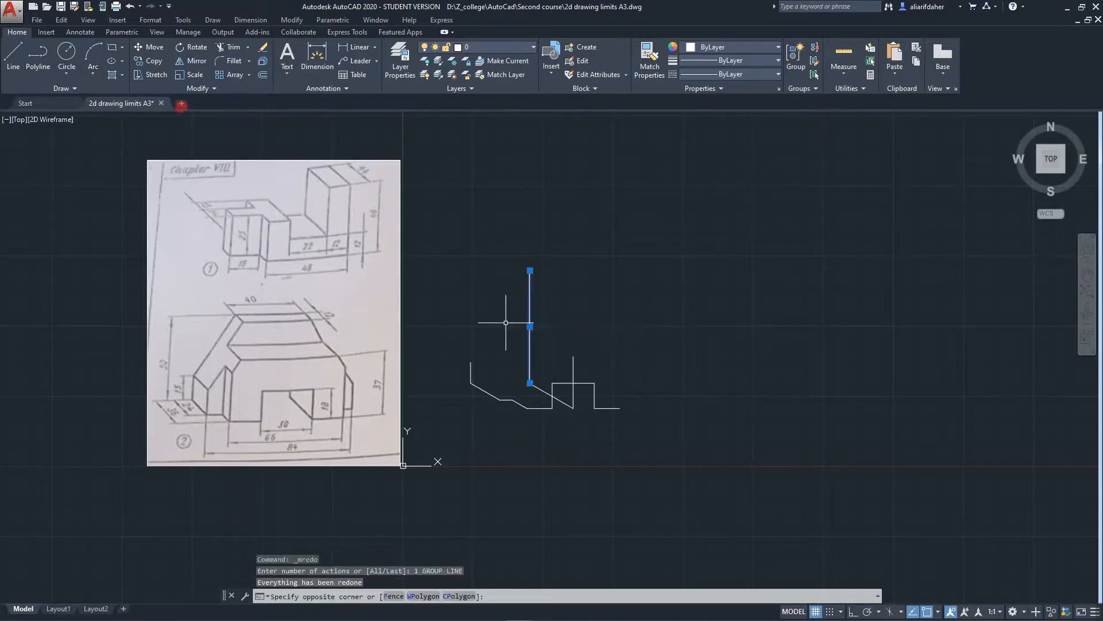
click(506, 323)
key(Delete)
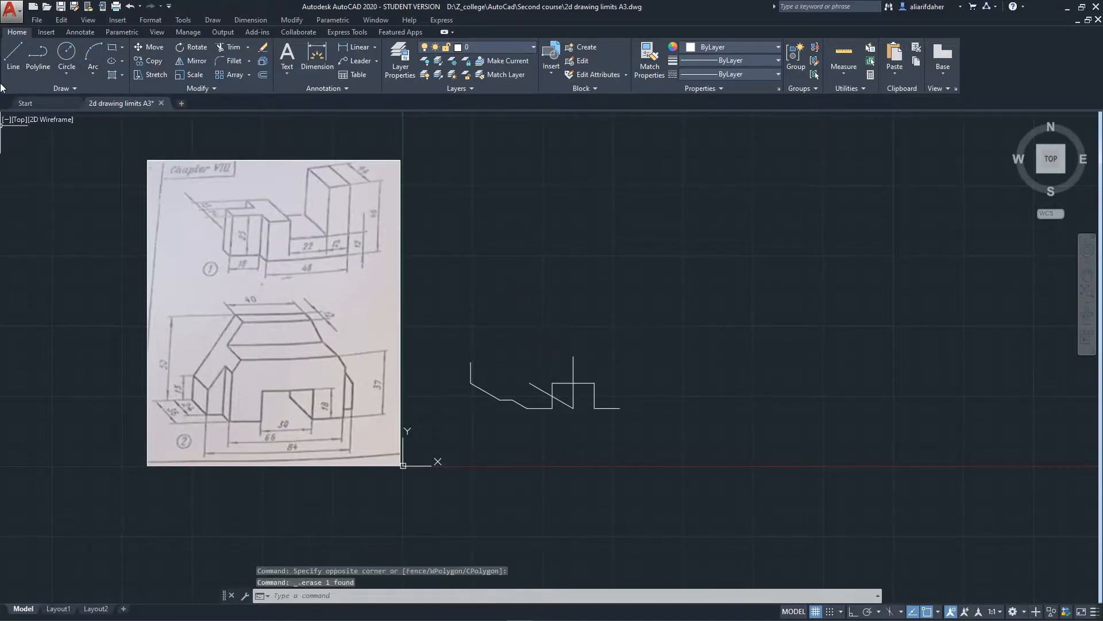
Start a line at the upper end of the 36-unit slanted line and draw it 50 units up at 90°
click(21, 53)
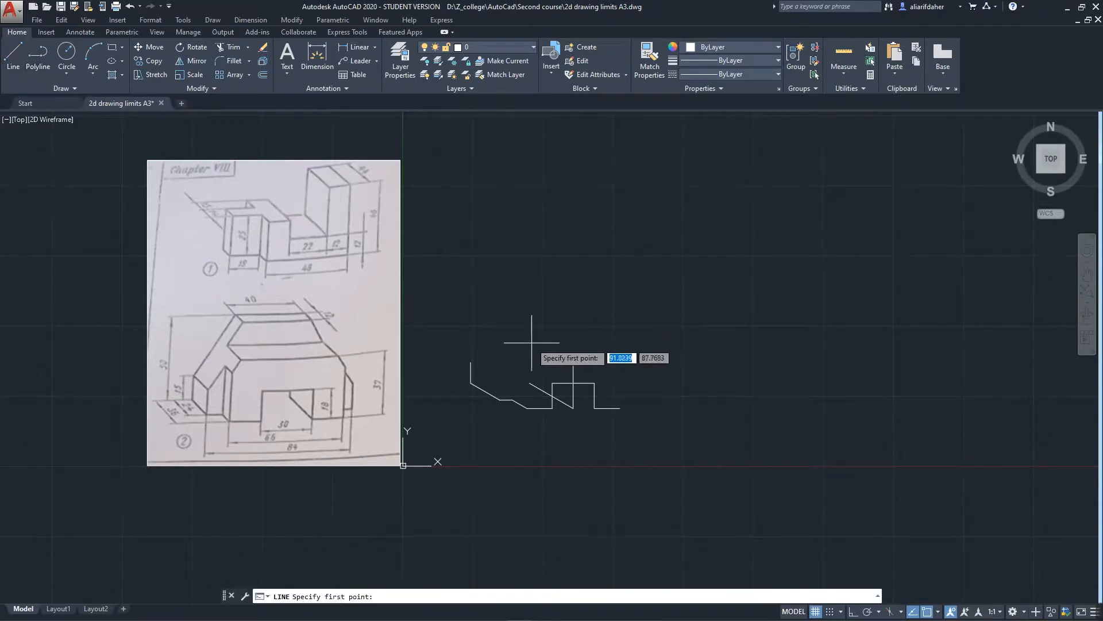
click(530, 382)
text(50)
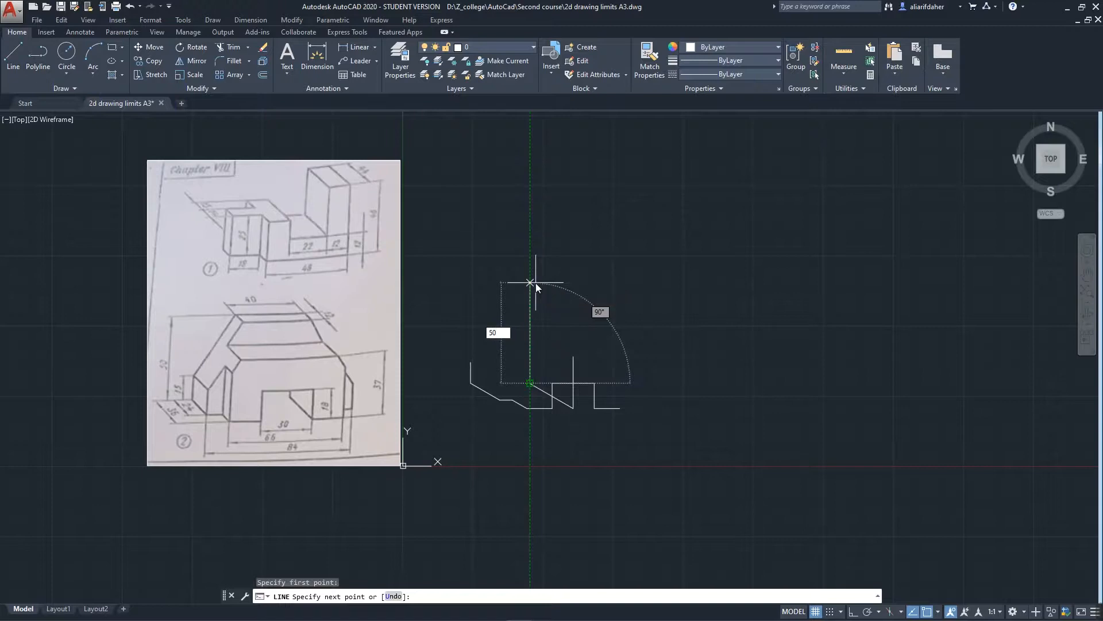
key(Tab)
text(90)
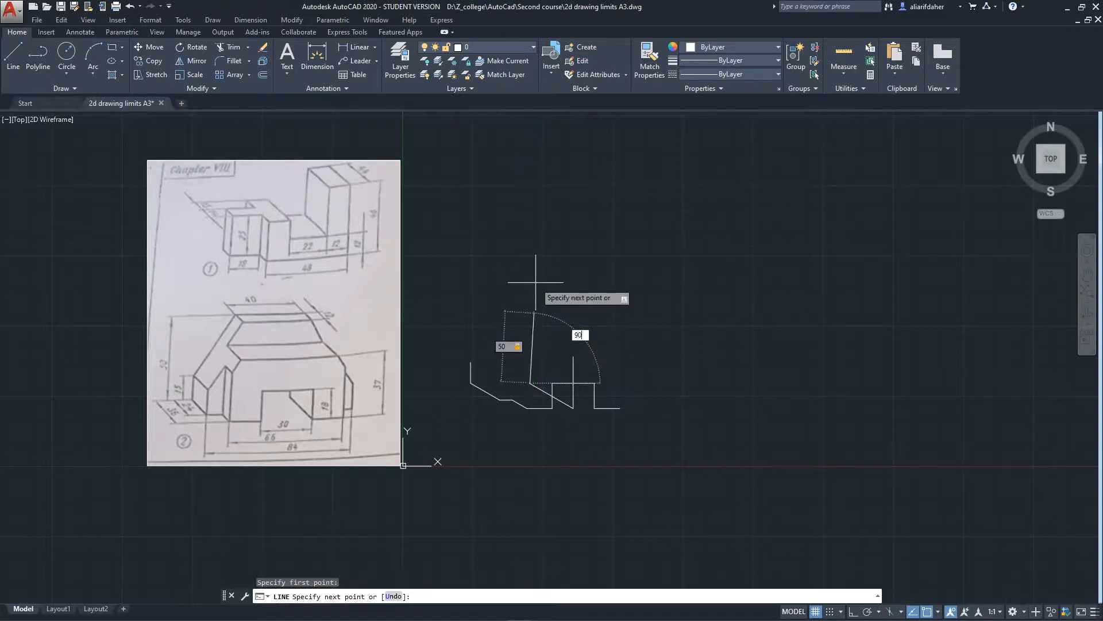
key(Return)
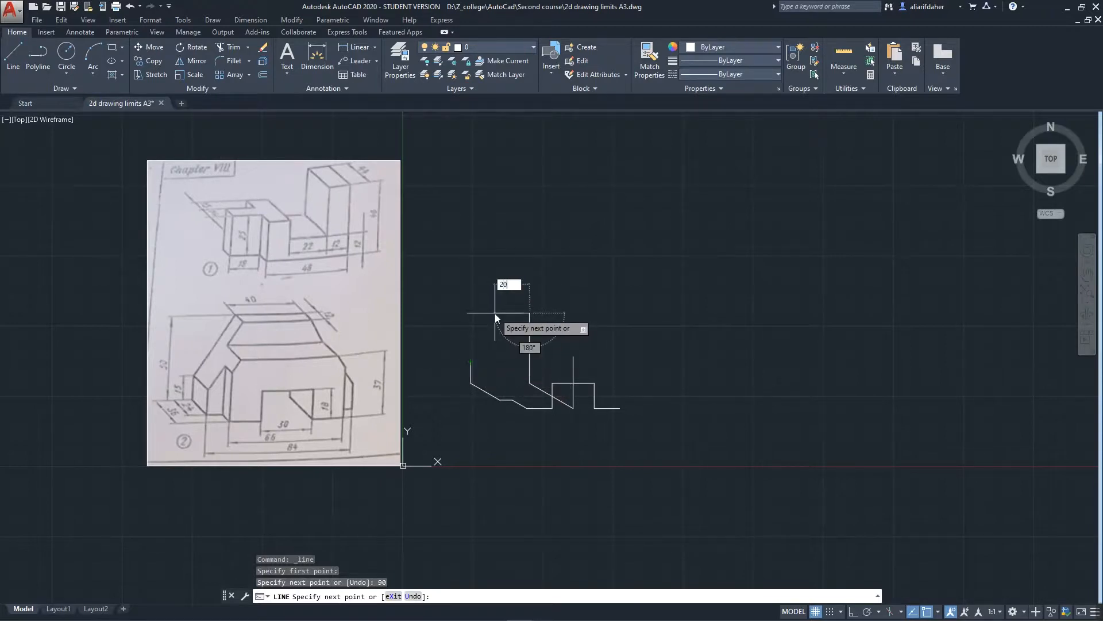
Continue the line chain 20 units to the left at 180°, followed by 12 units down to the right at 30°
key(Tab)
text(1)
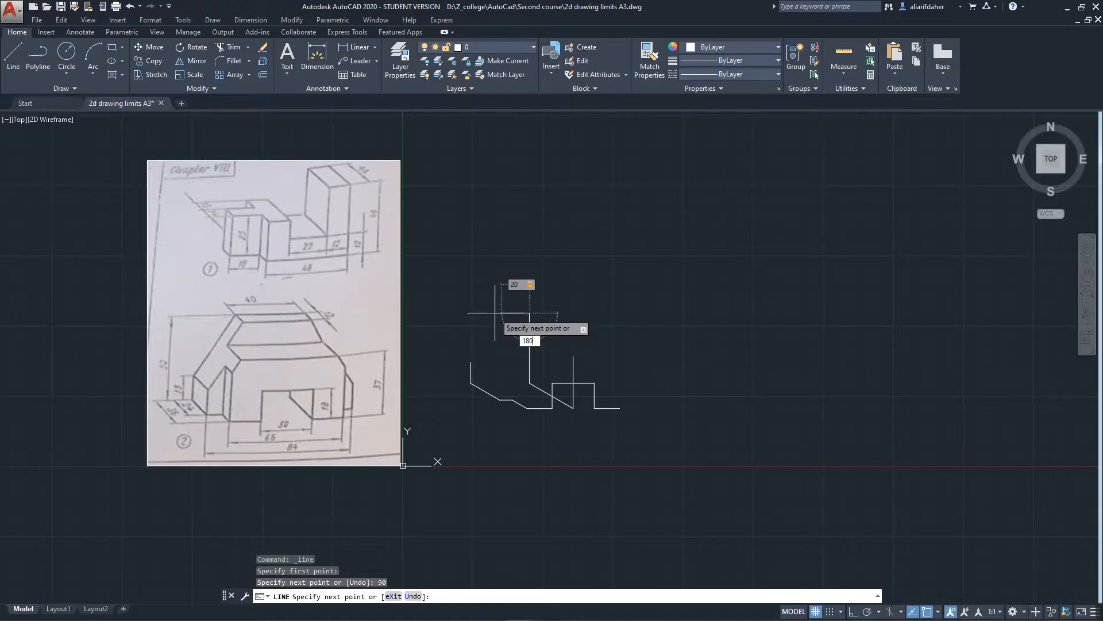
text(80)
key(Return)
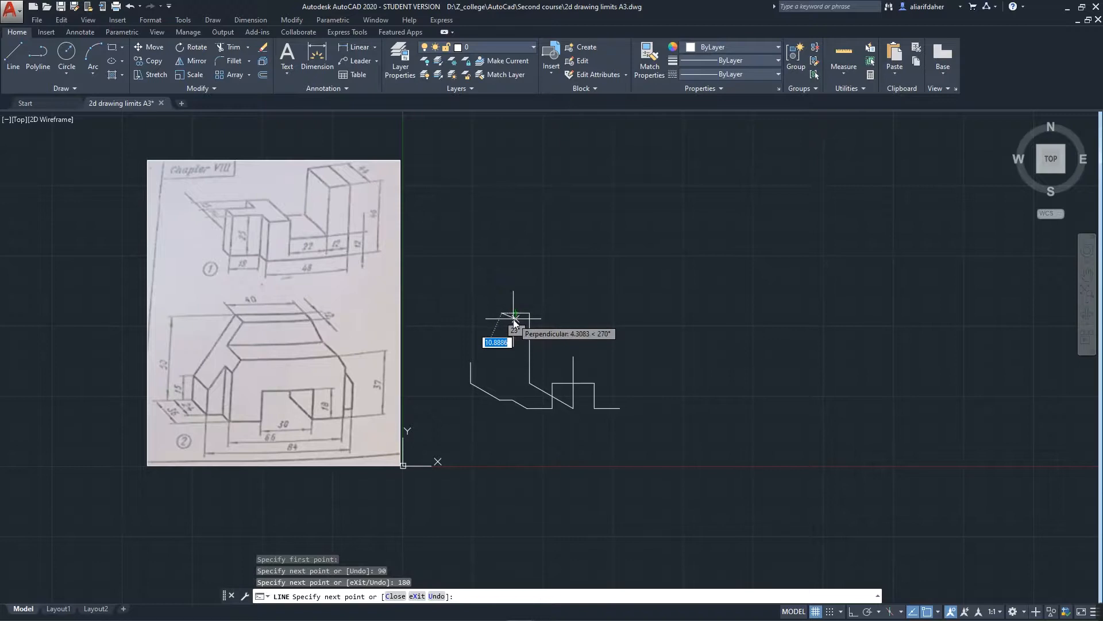
text(12)
key(Tab)
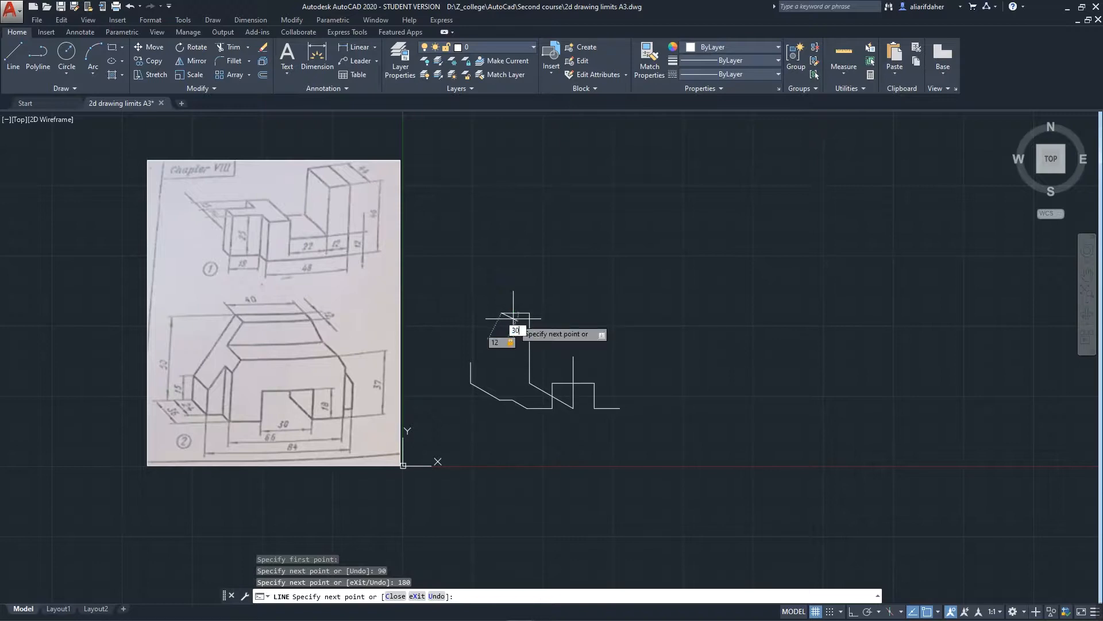
text(30)
key(Return)
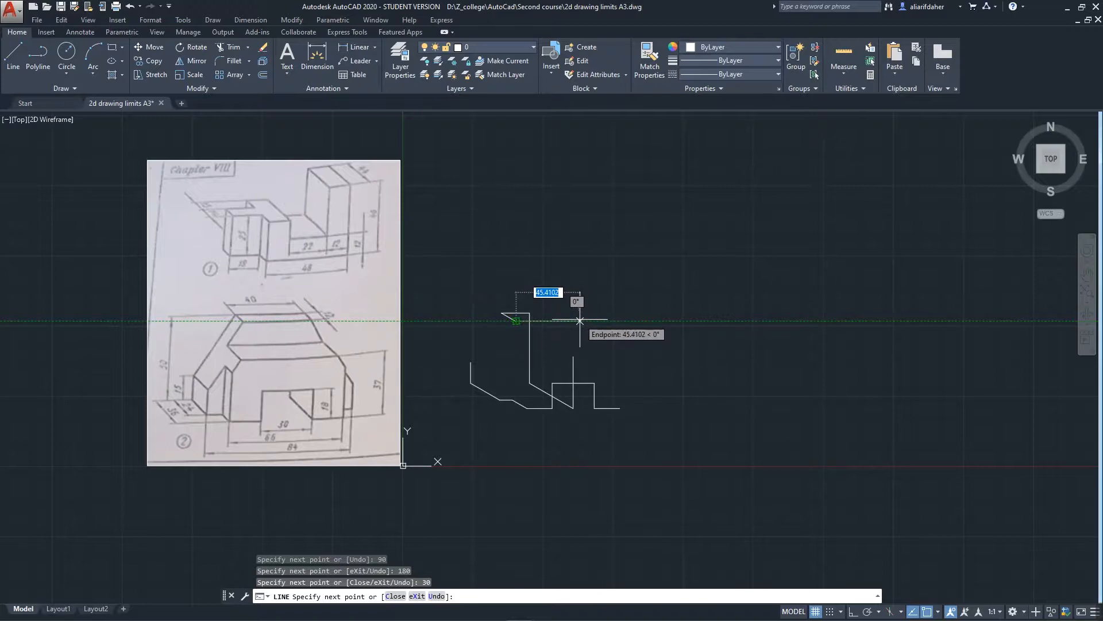
Complete the top face with a 40-unit front edge at 0° and a 12-unit edge at 150°, closing back at the vertical line's upper end
text(40)
key(Tab)
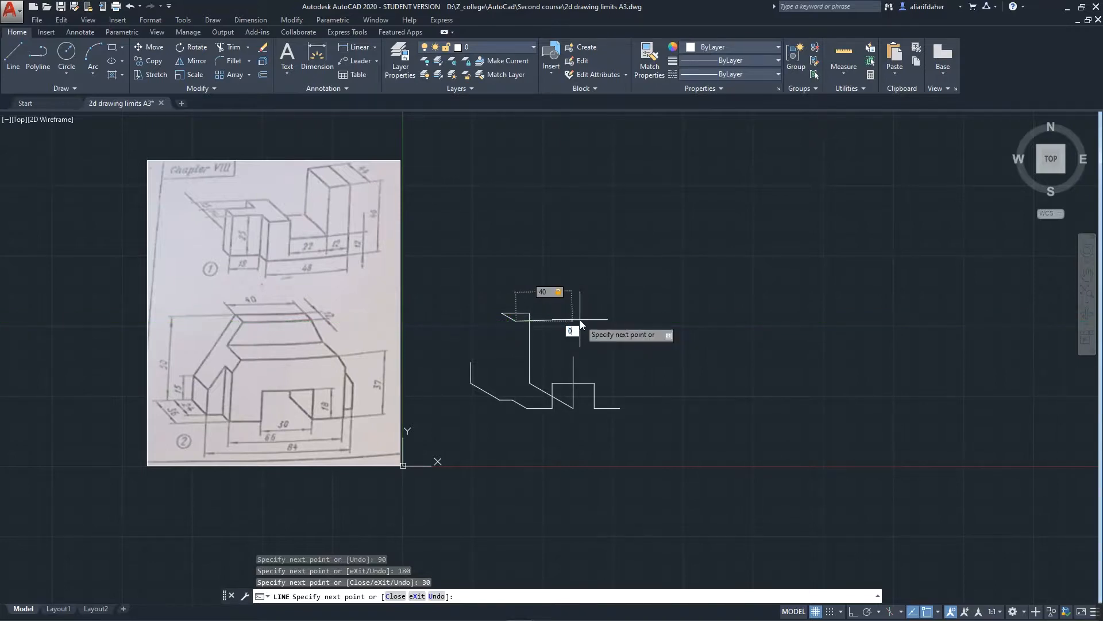
key(Return)
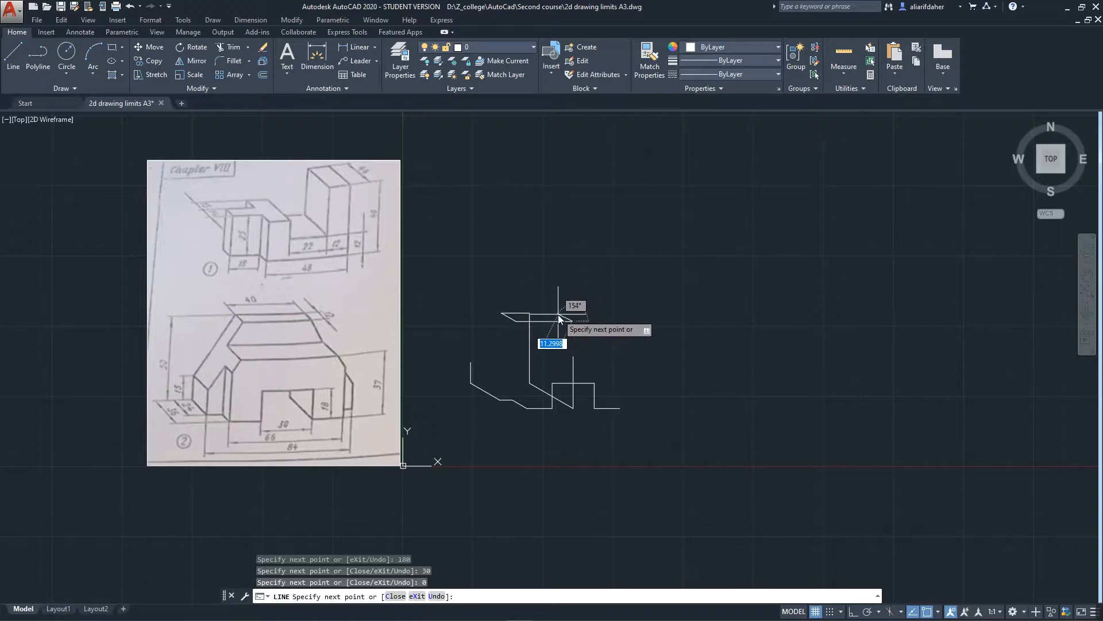
key(Tab)
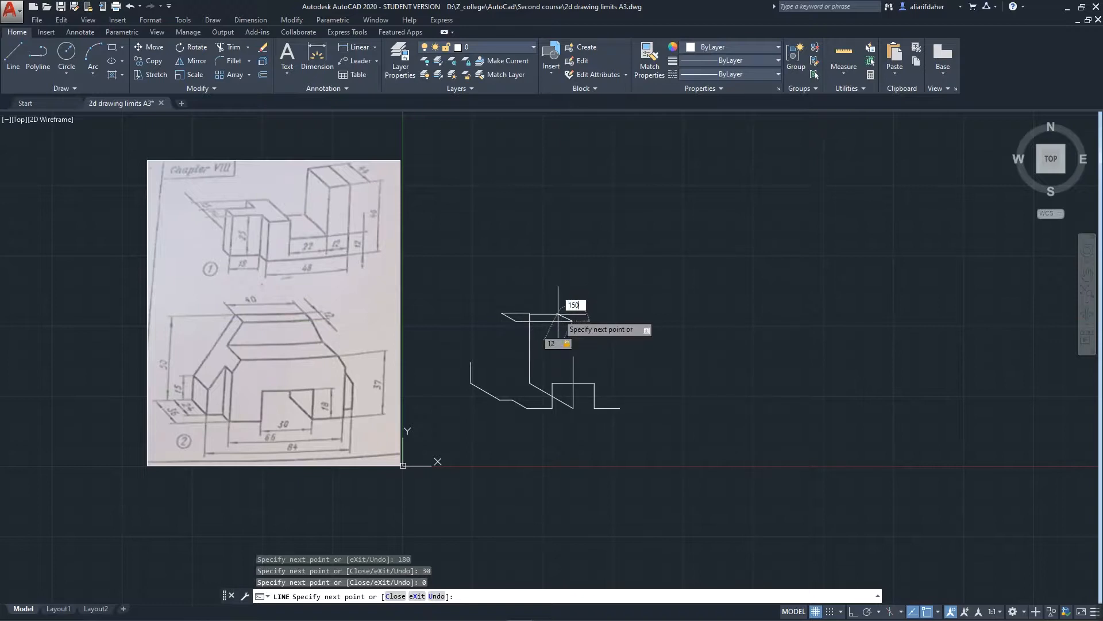
key(Return)
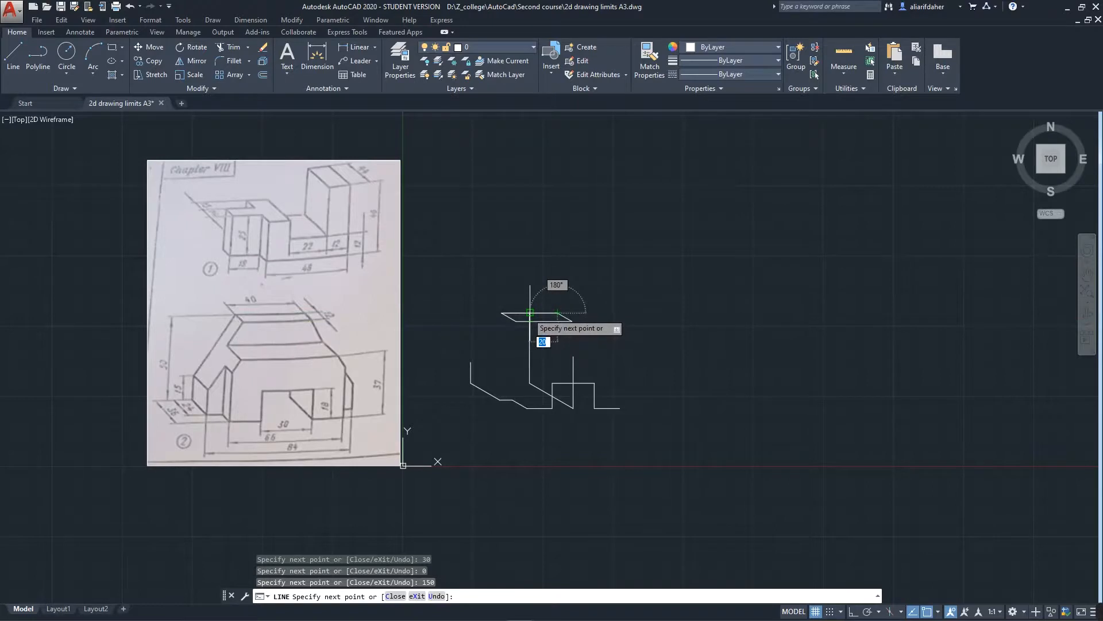
key(Return)
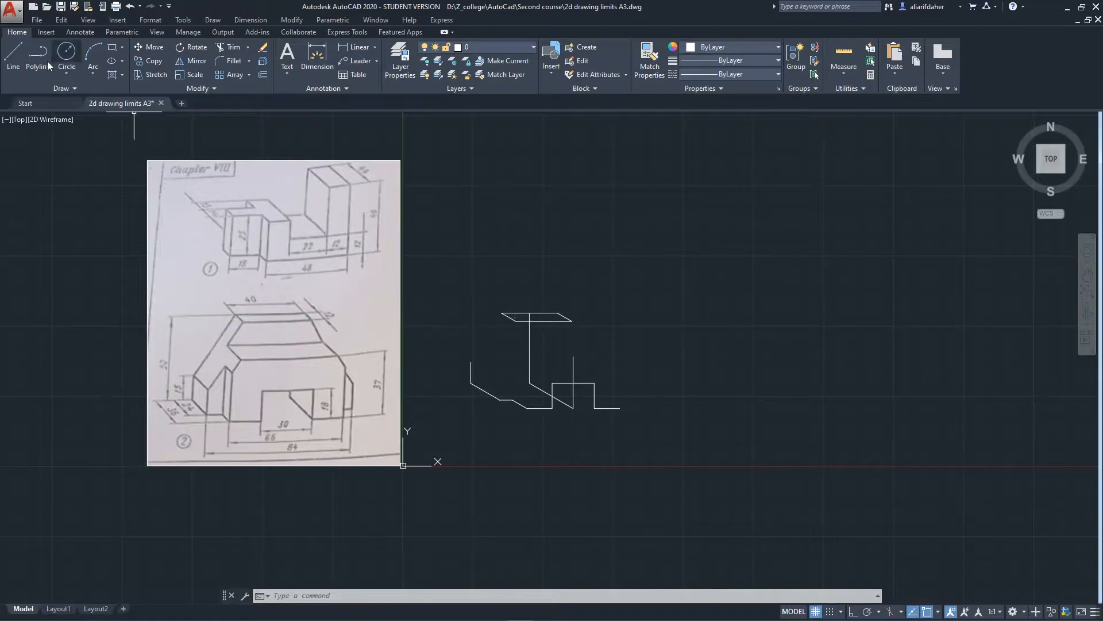
Draw a line from the top face's back left corner to the upper end of the base's short left vertical edge
click(12, 57)
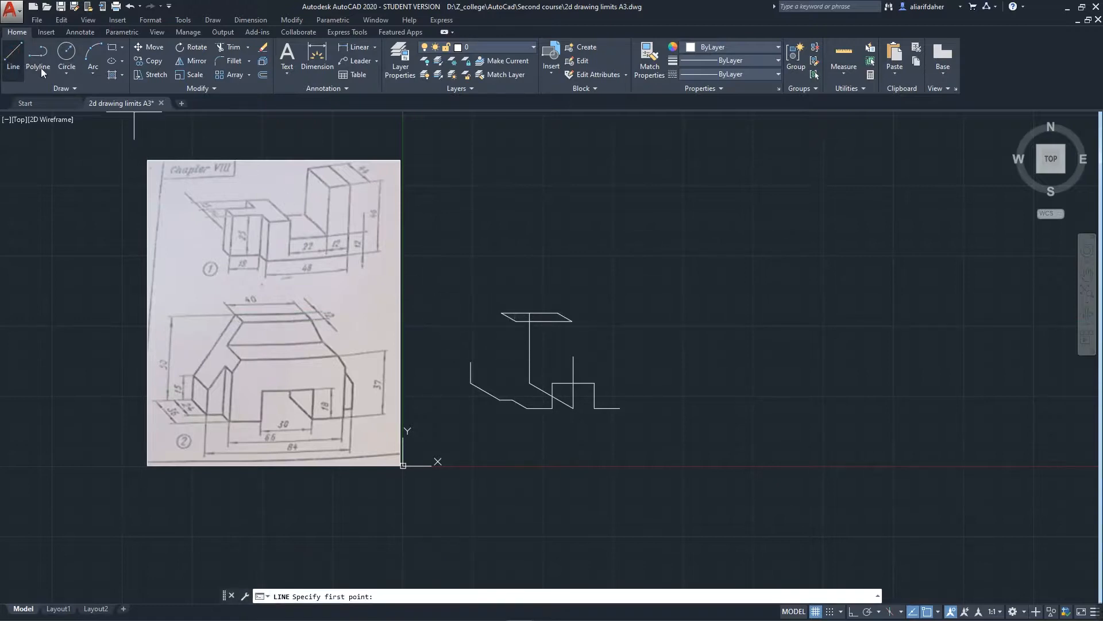
click(502, 313)
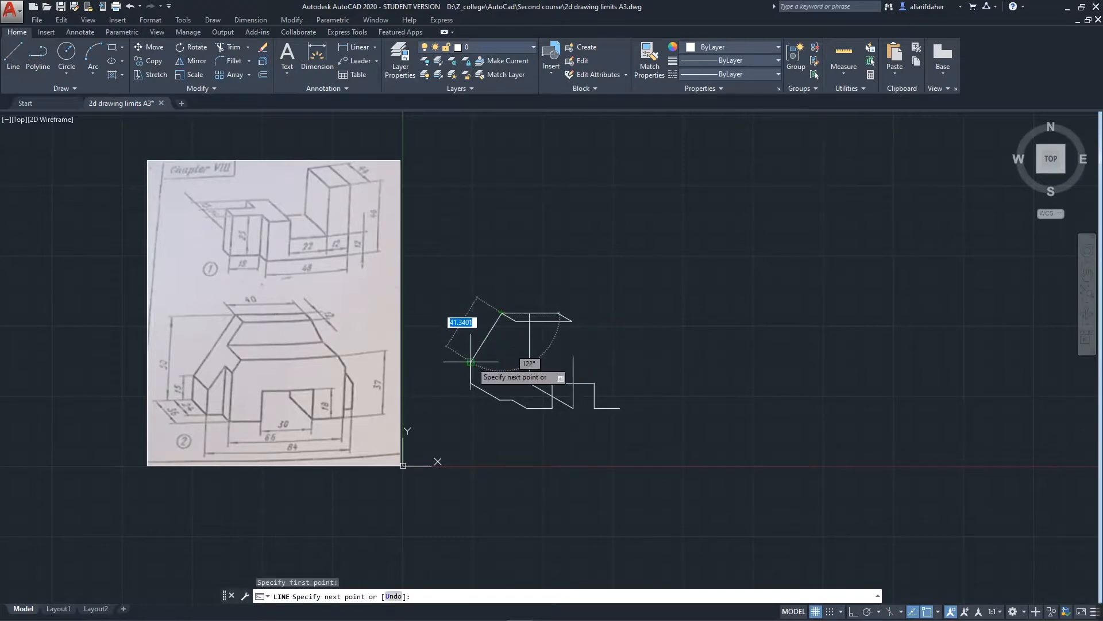
click(470, 362)
key(Return)
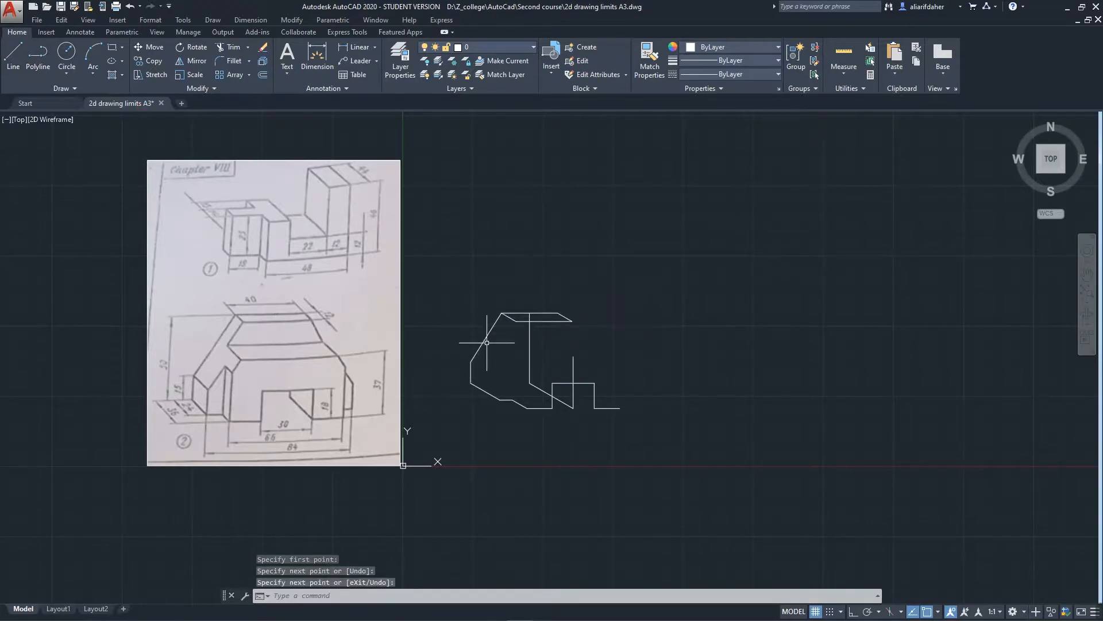
Draw a 15-unit line at 90° up from the lower end of the slanted base edge, and connect it to the left vertical edge's upper end
click(13, 56)
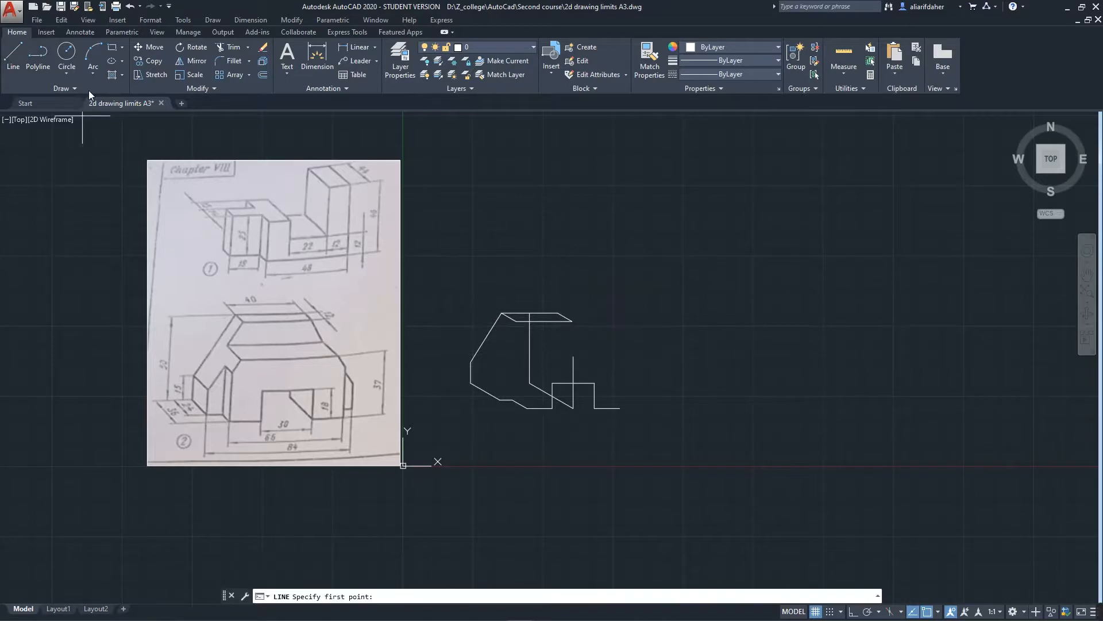
click(500, 399)
text(1)
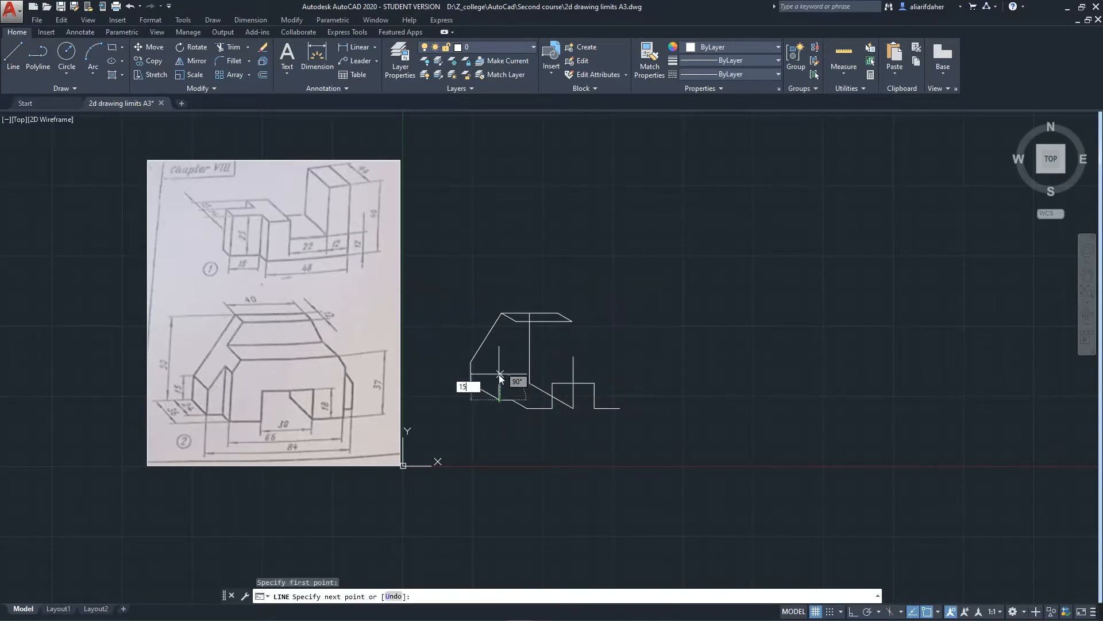
text(5)
key(Tab)
text(90)
key(Return)
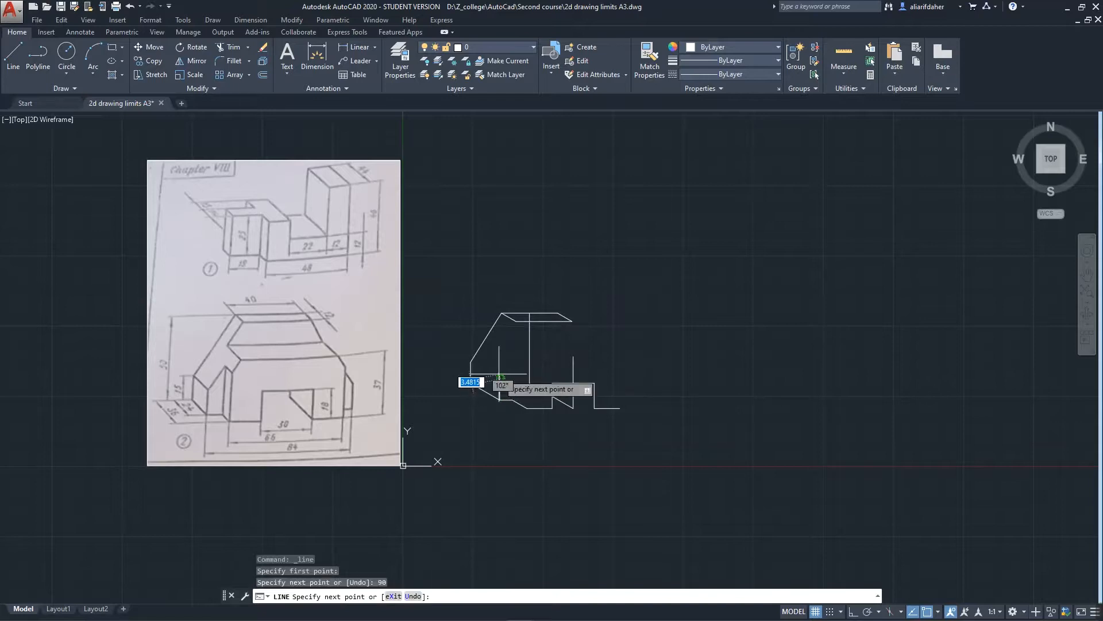
click(471, 362)
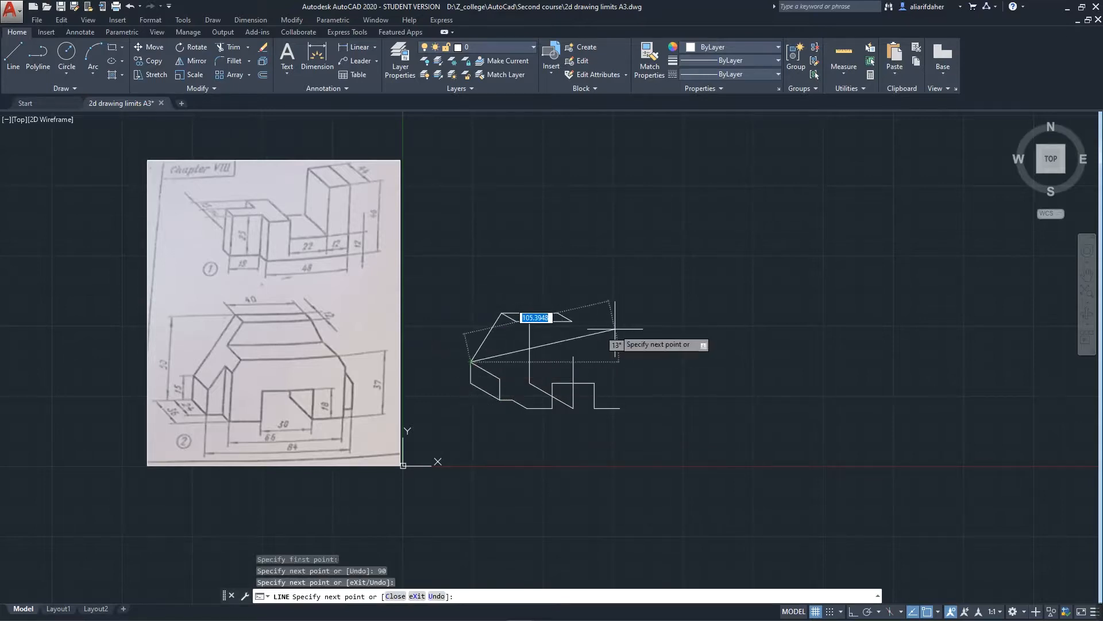
key(Escape)
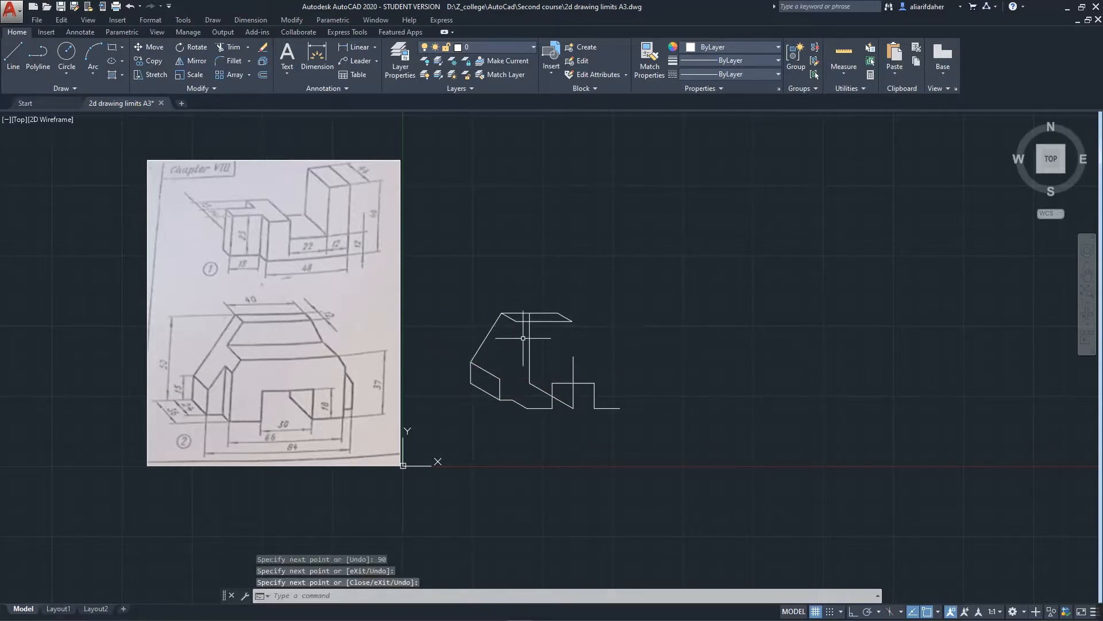
Copy the long slanted left edge from the top face's back left corner to its front left corner
scroll(507, 356, up, 4)
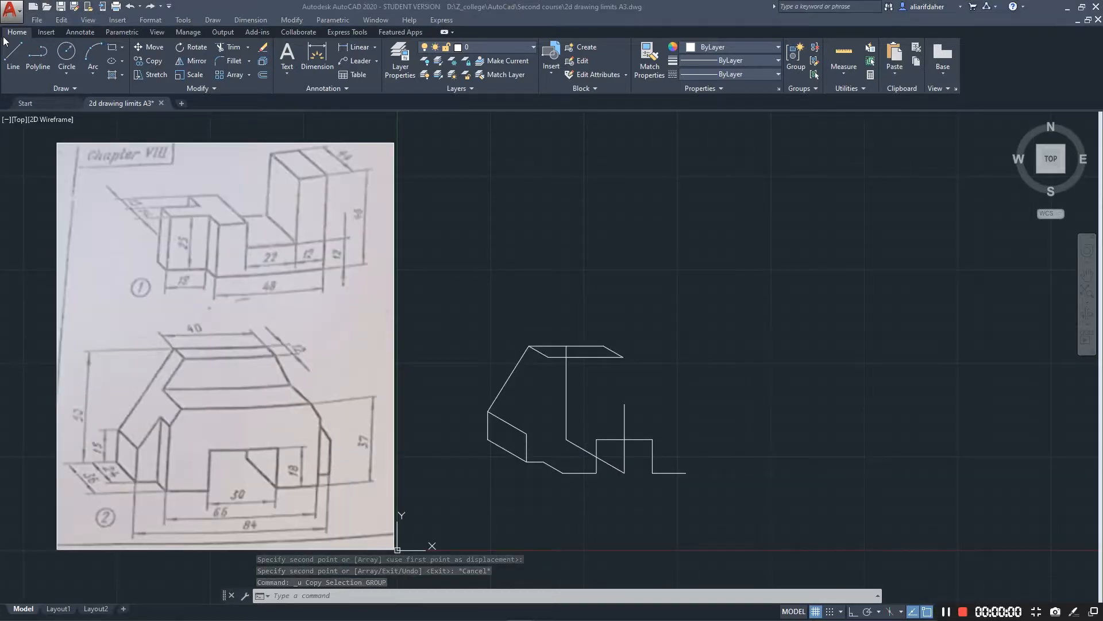
right_click(522, 309)
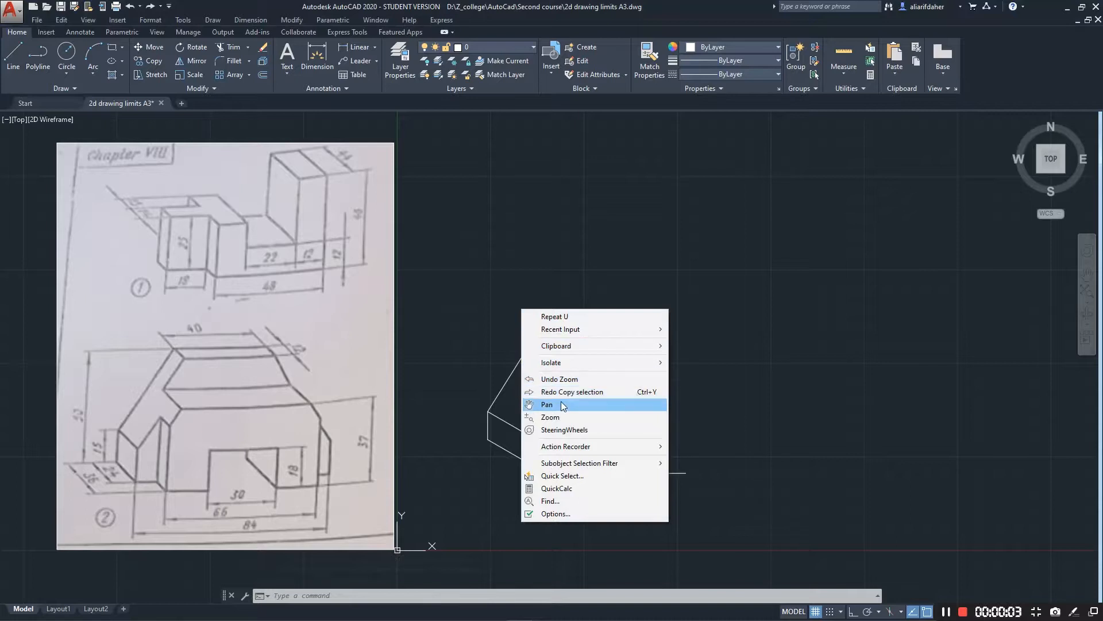
click(507, 349)
key(Escape)
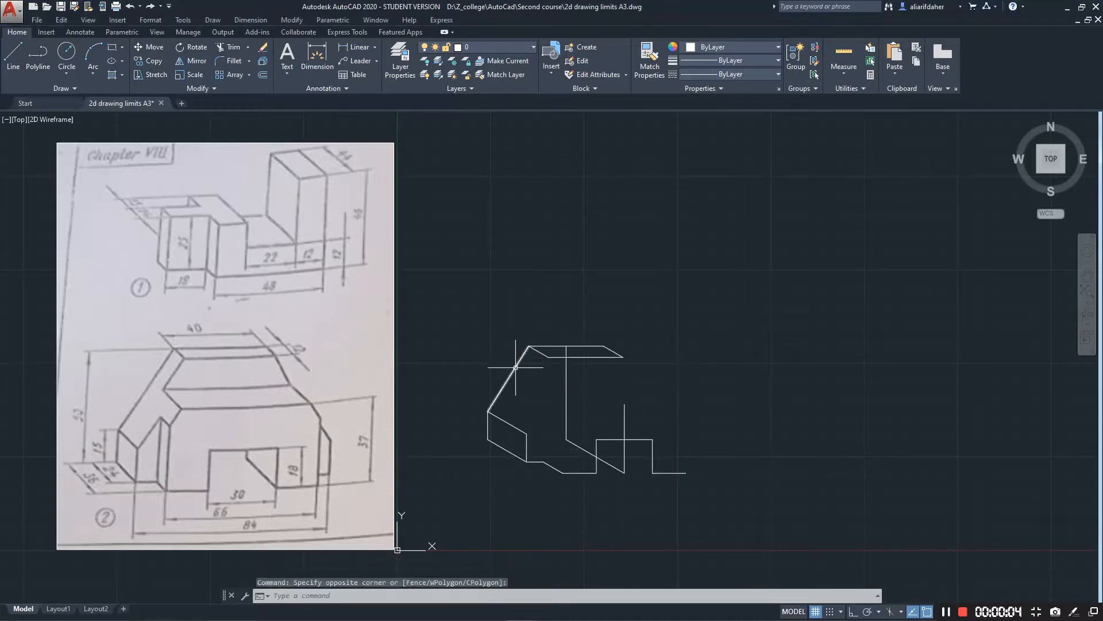
click(509, 378)
right_click(515, 368)
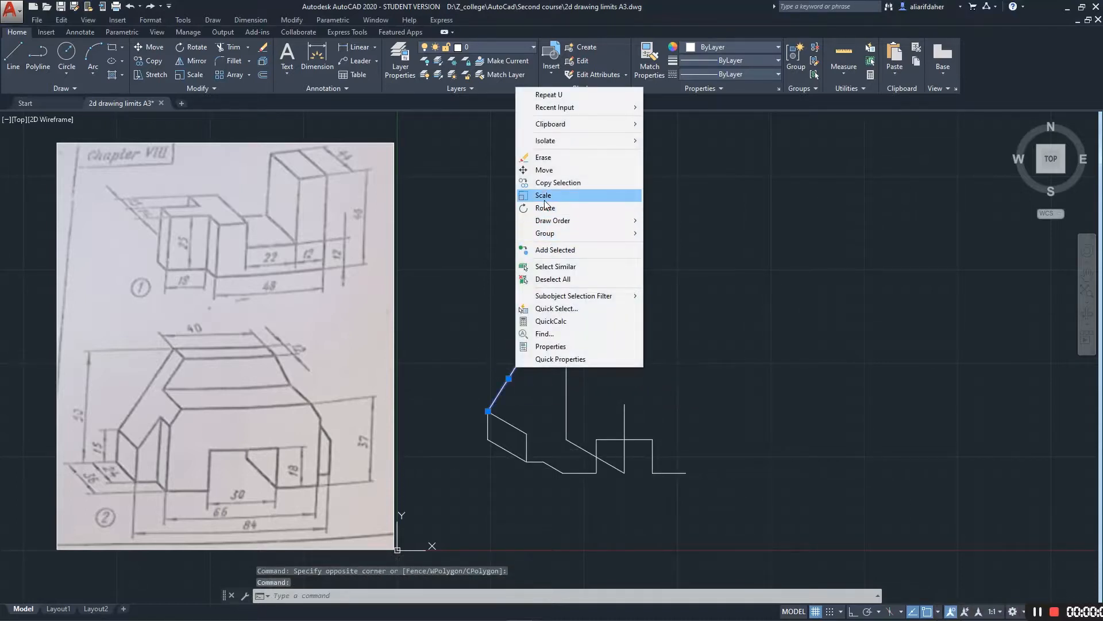
click(546, 182)
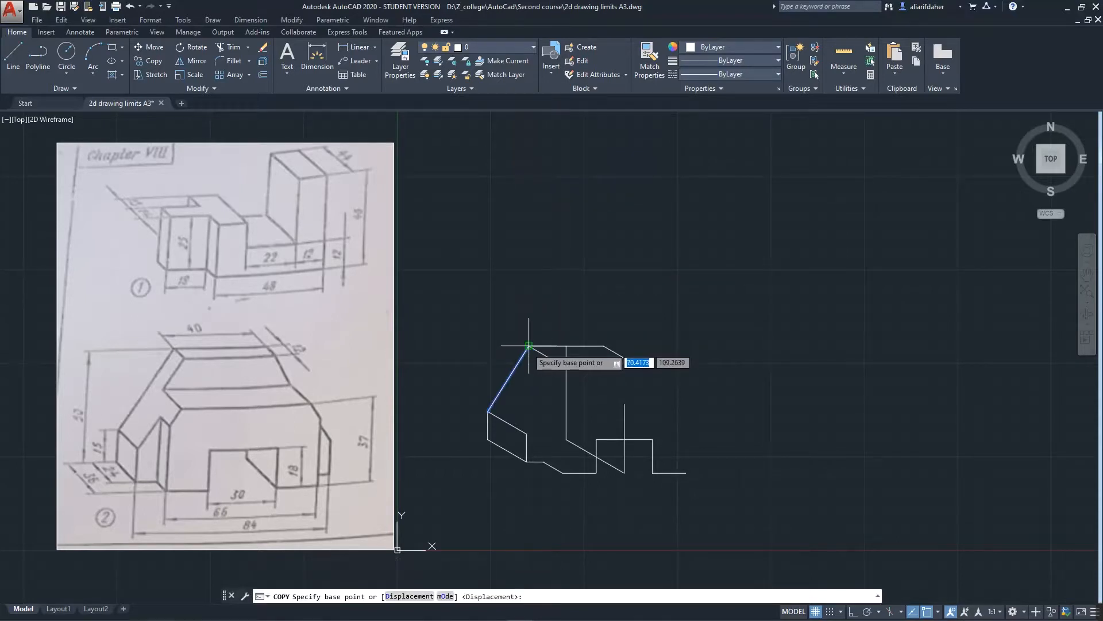
click(527, 346)
click(553, 350)
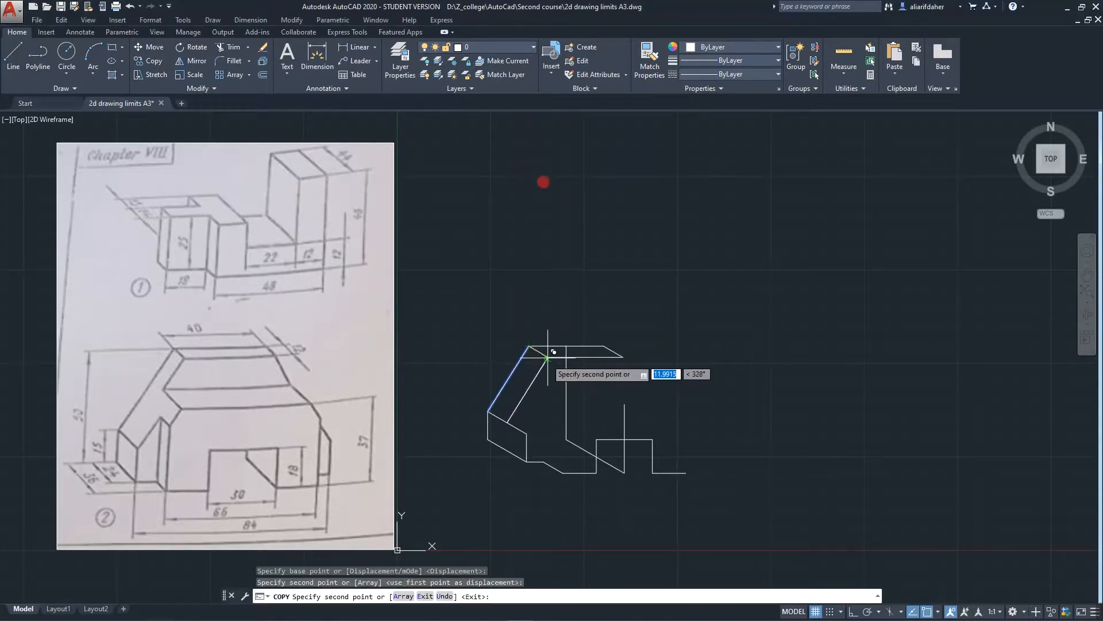
key(Escape)
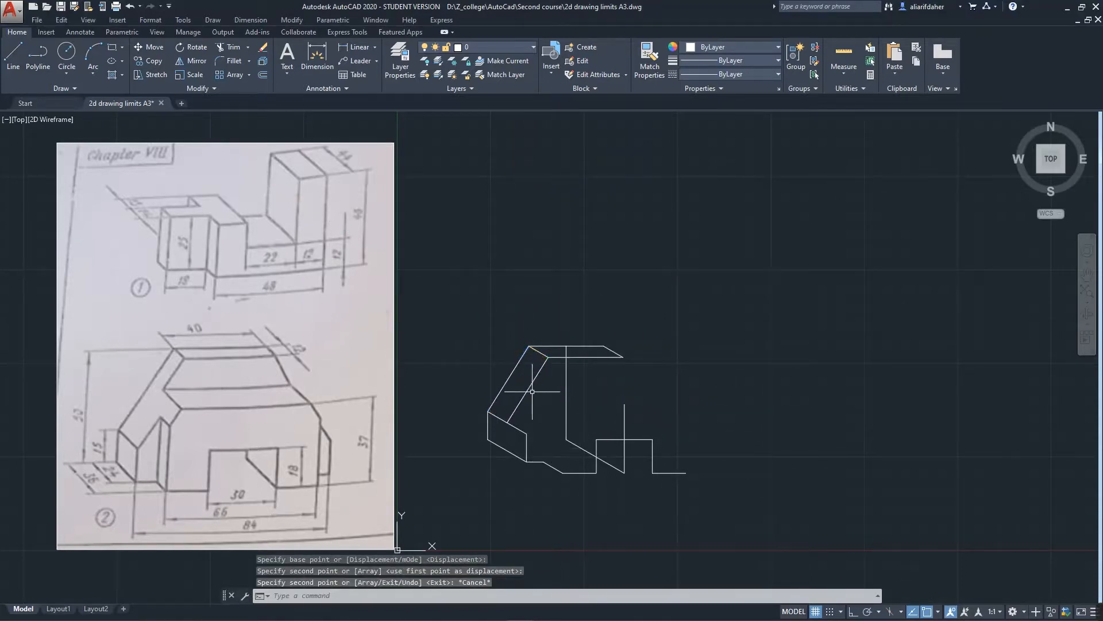
Copy the new slanted line from its lower end to the upper end of the 15-unit vertical edge
click(529, 389)
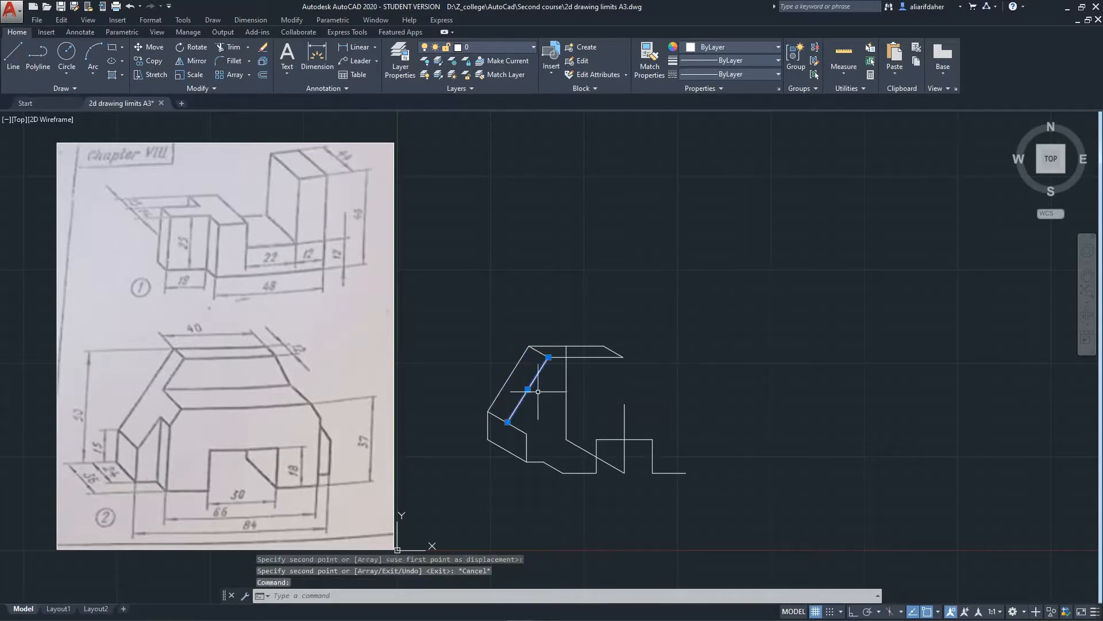
right_click(531, 389)
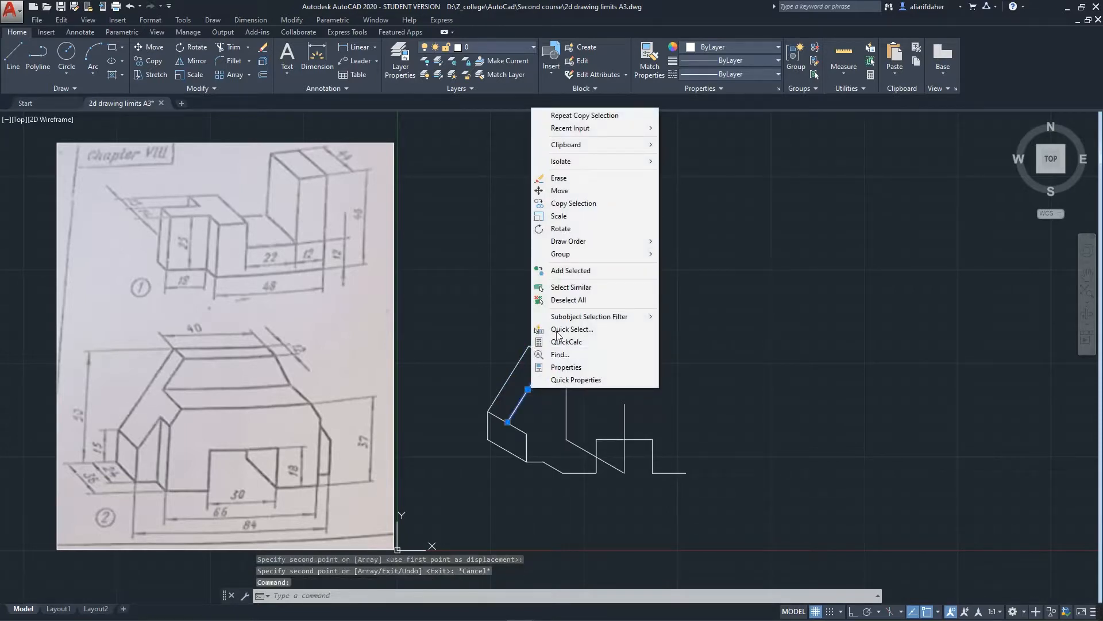
click(573, 203)
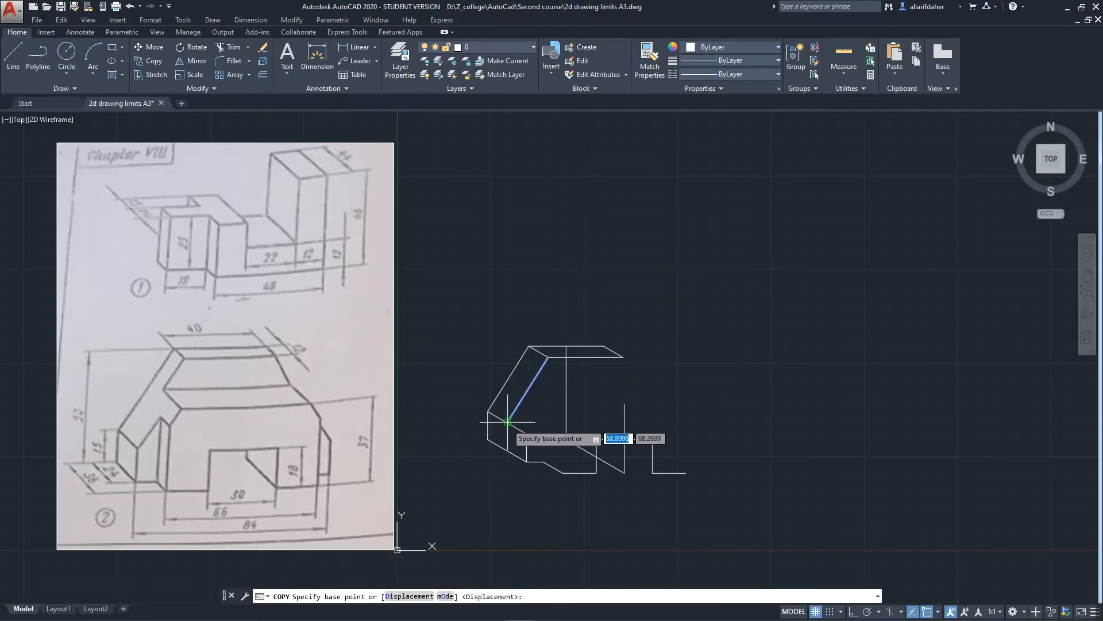
click(507, 422)
click(527, 434)
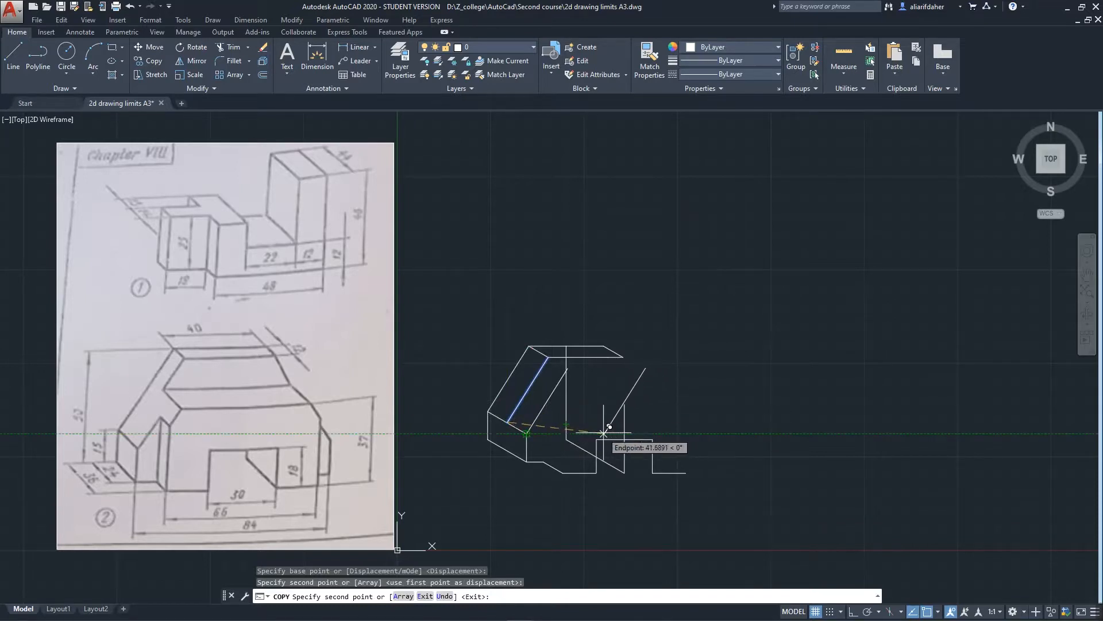
key(Escape)
Draw a vertical line up from the right end of the short horizontal base segment, extending past the lower slanted copy
click(13, 51)
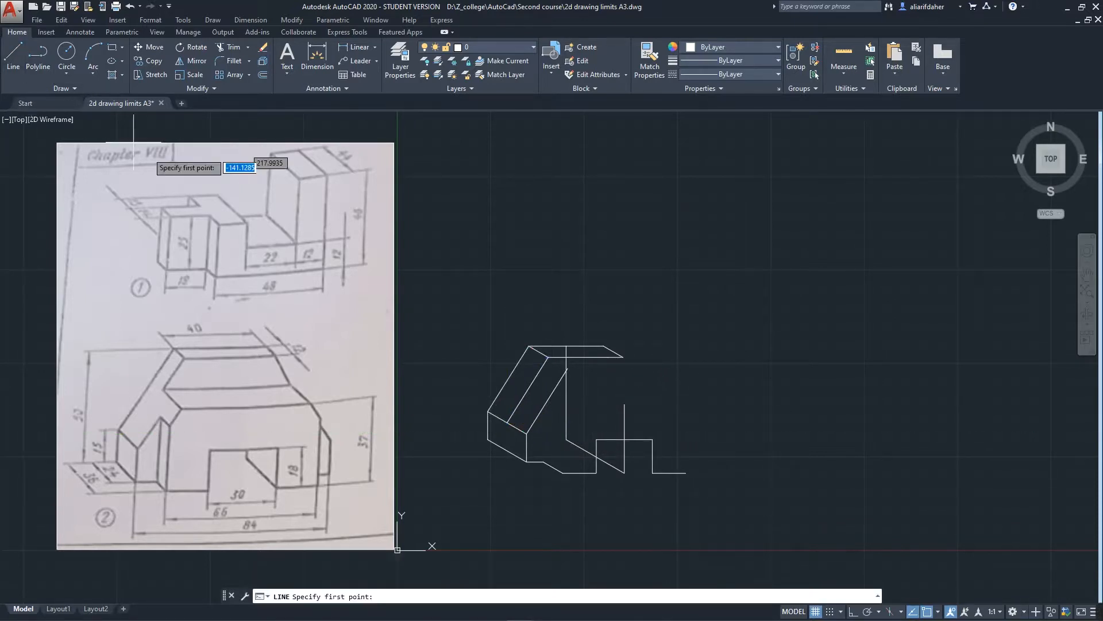
click(544, 462)
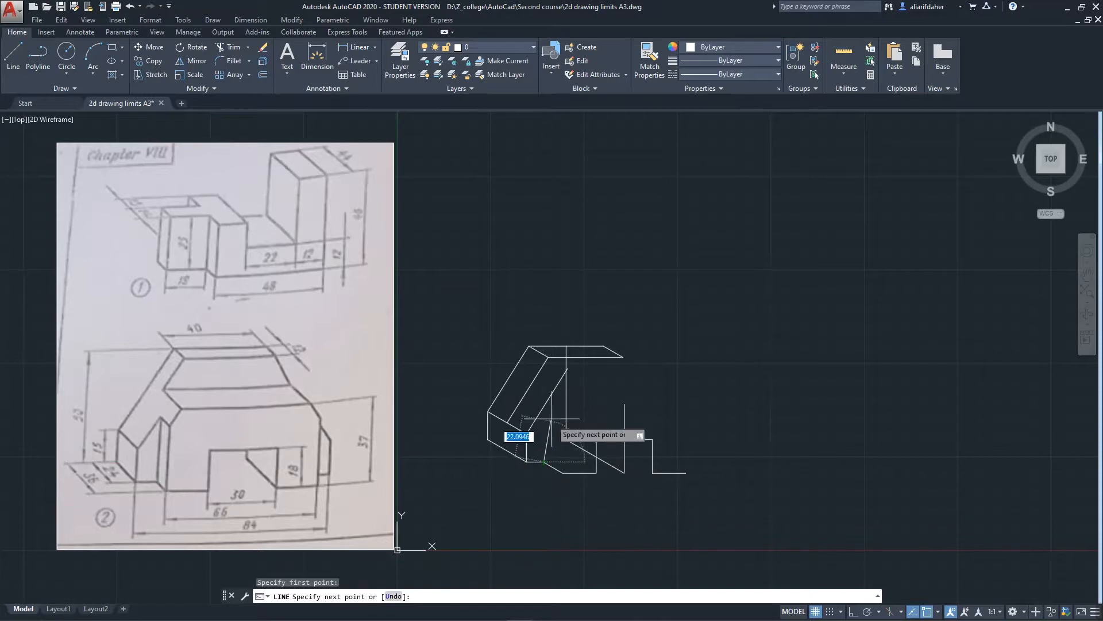
click(546, 392)
key(Return)
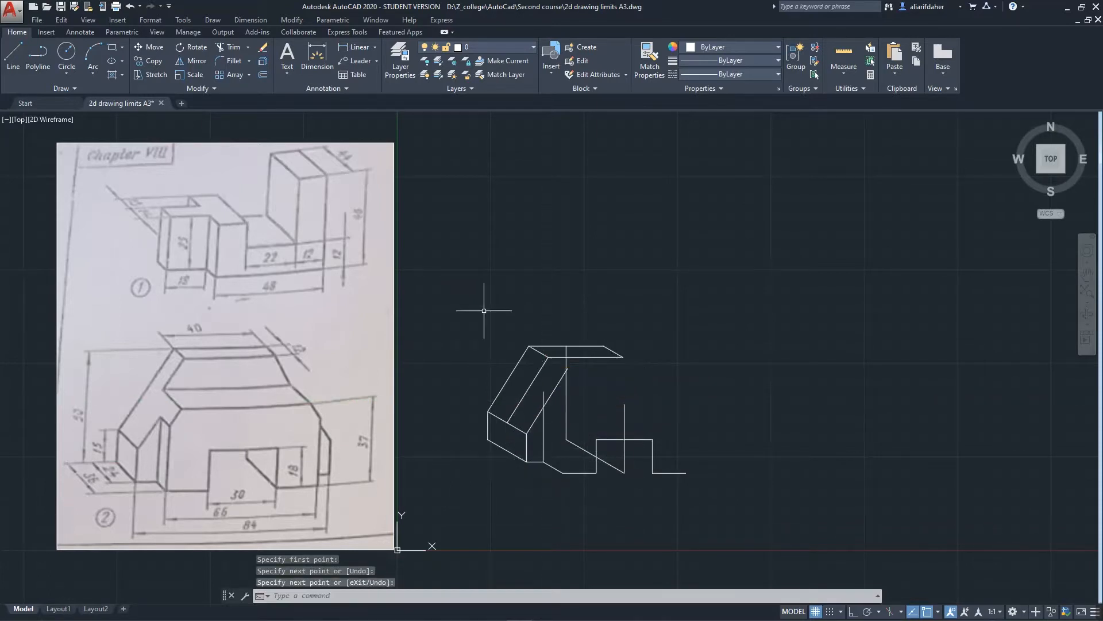
From the intersection of the vertical and slanted lines, draw 12 units down to the right at 30° and continue down to the front base corner
click(12, 69)
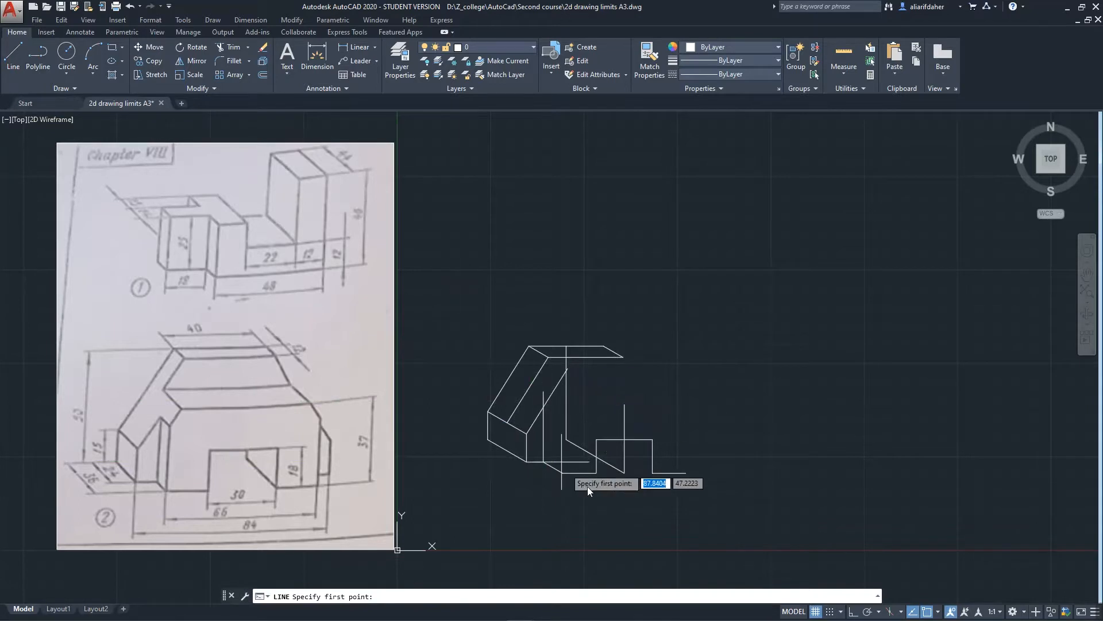
click(544, 407)
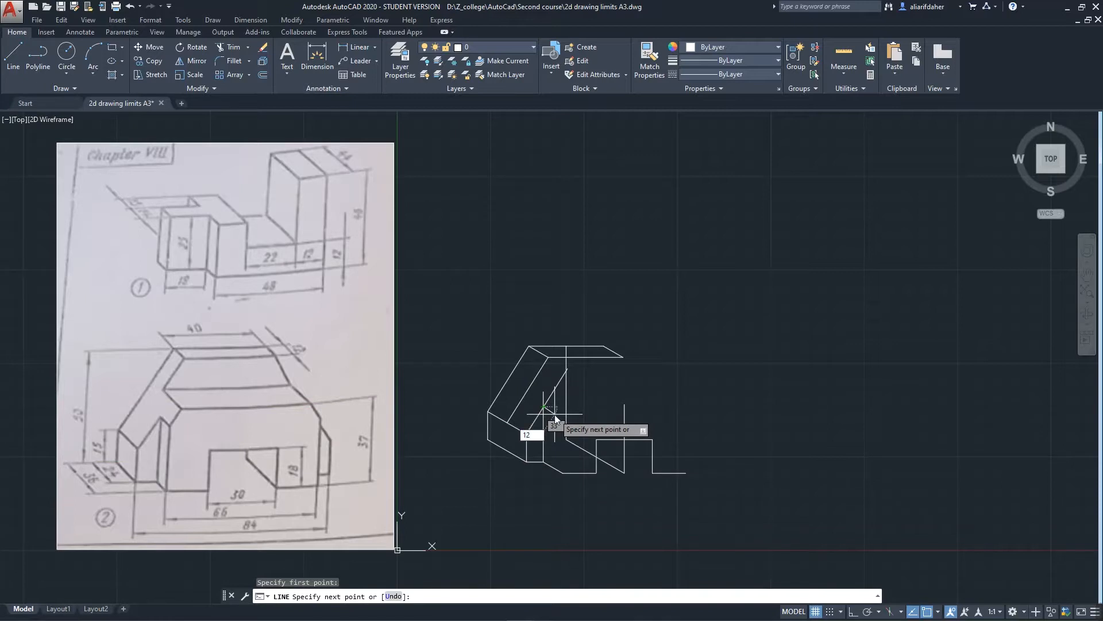
text(30)
key(Return)
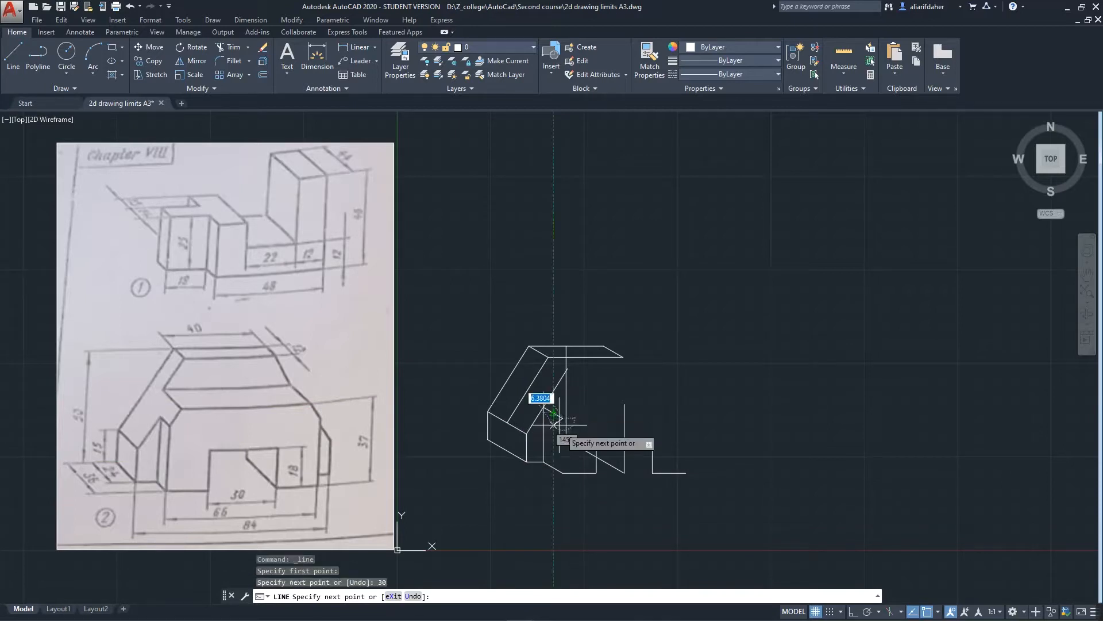
click(563, 472)
key(Return)
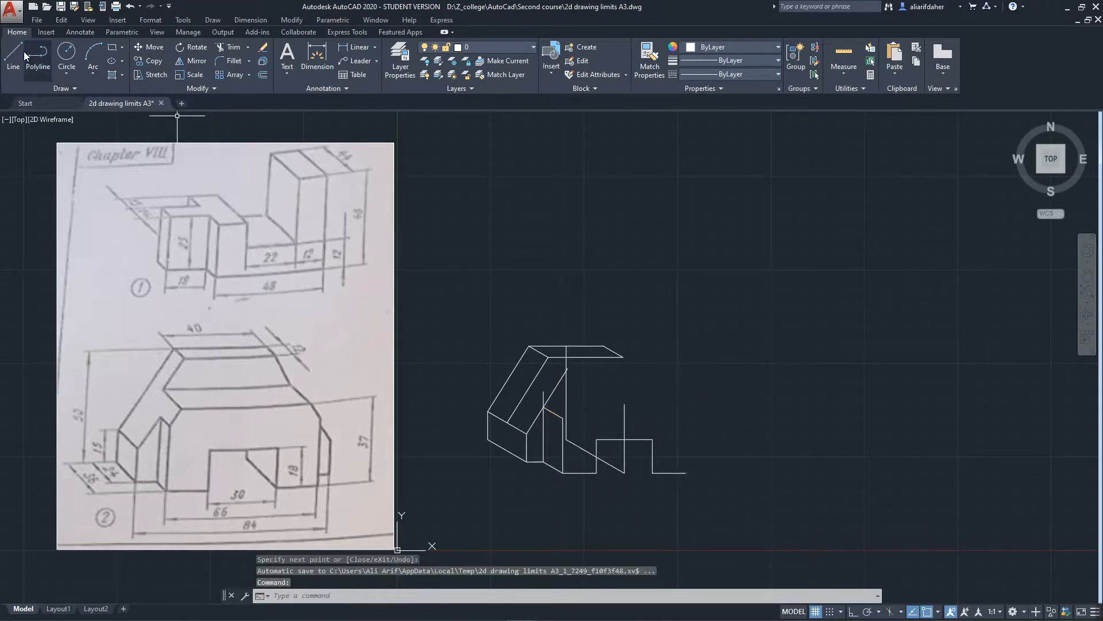
Copy the lower slanted line from its lower end to the upper end of the front vertical edge
click(555, 385)
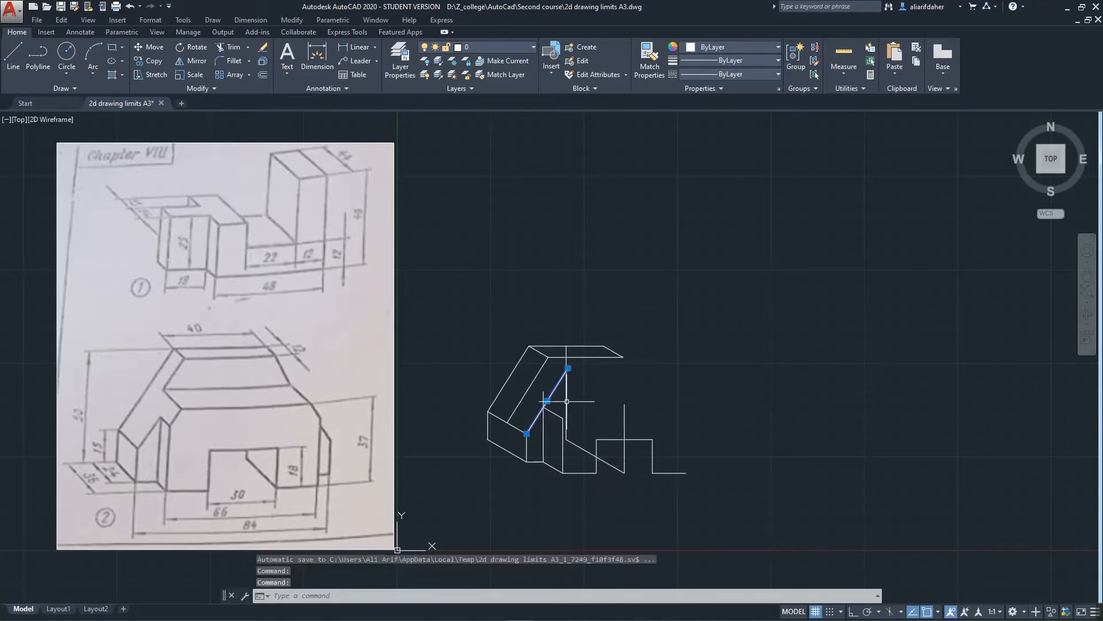
right_click(566, 397)
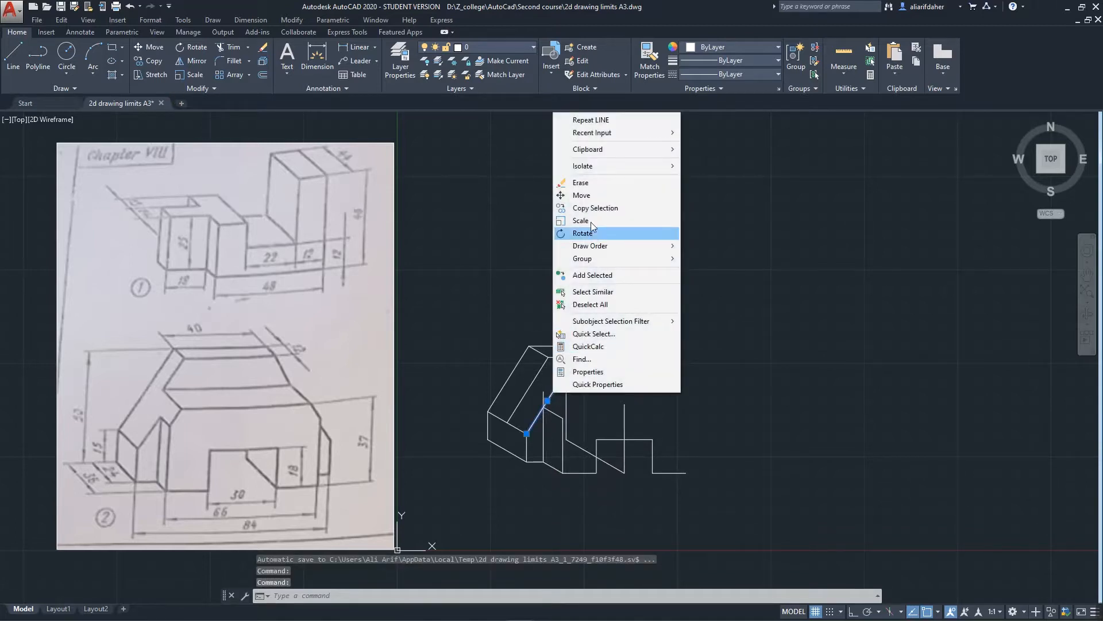
click(589, 208)
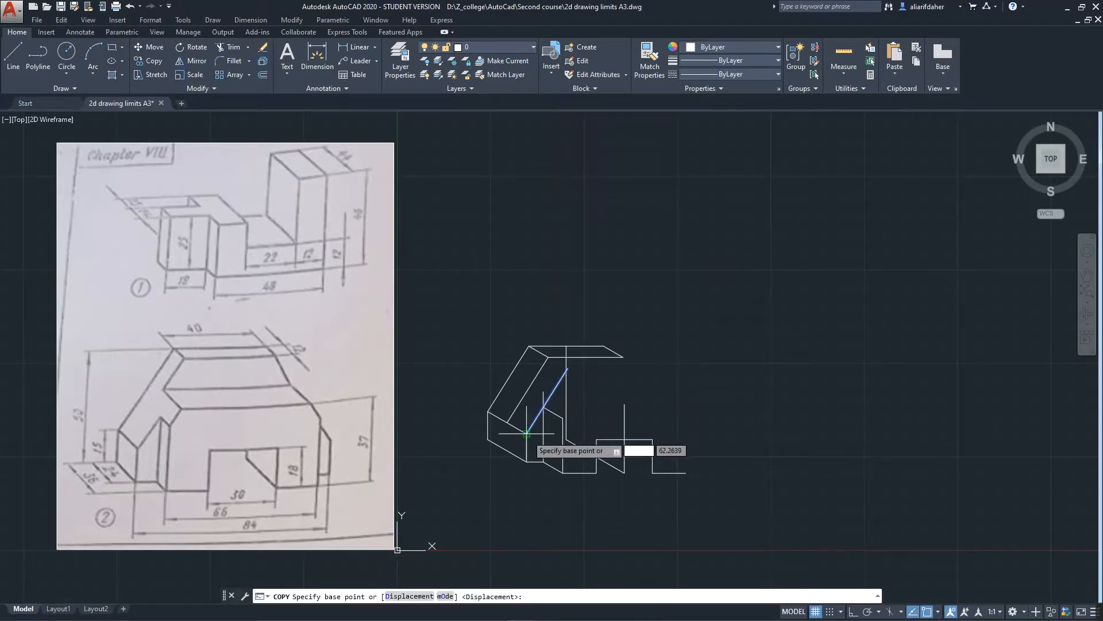
click(529, 431)
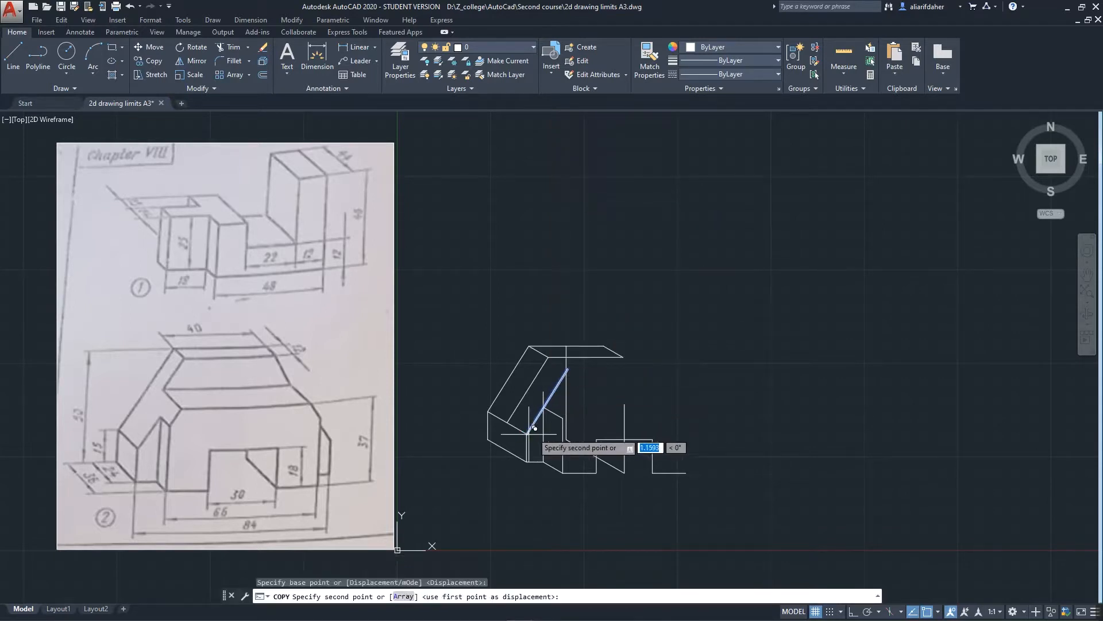
click(562, 417)
key(Return)
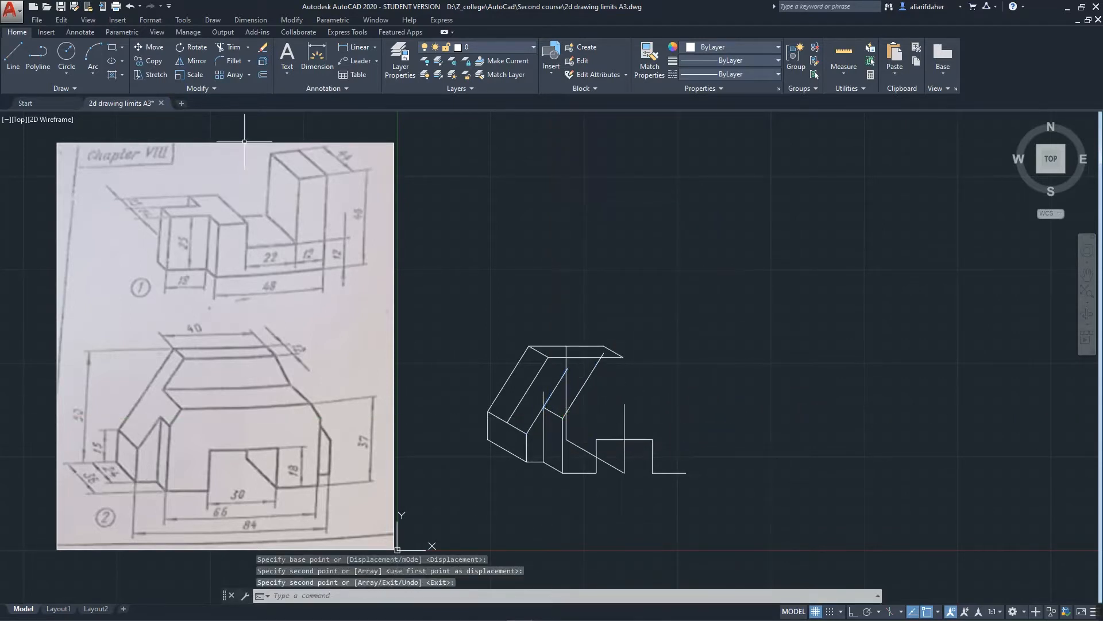
Draw a horizontal line left from the upper end of the vertical construction line above the notch, extending past the new slanted copy
click(20, 58)
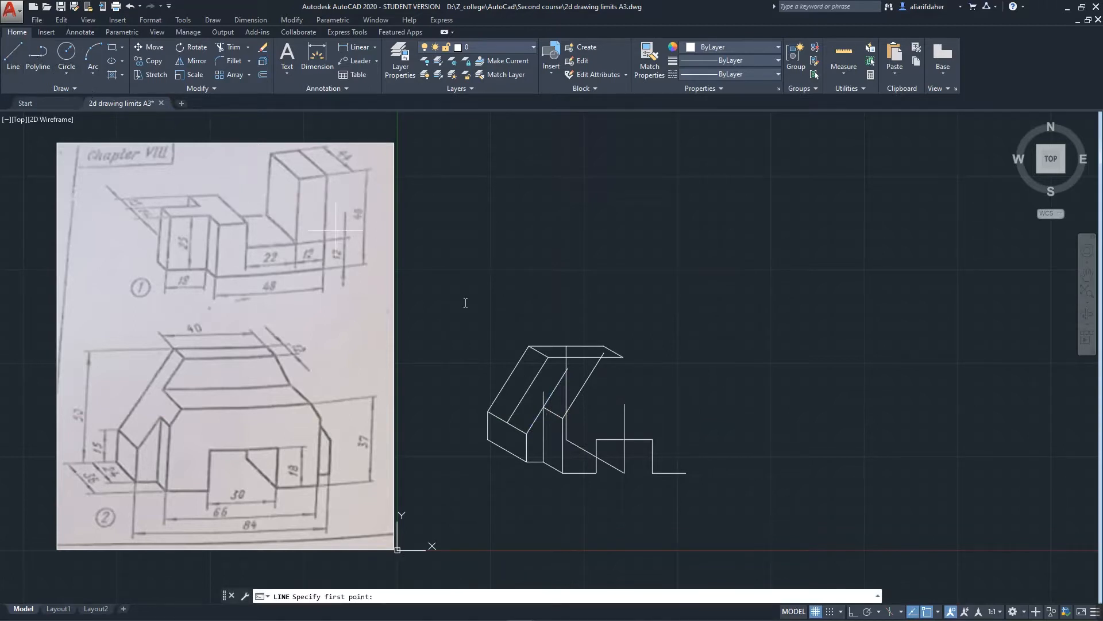
click(624, 404)
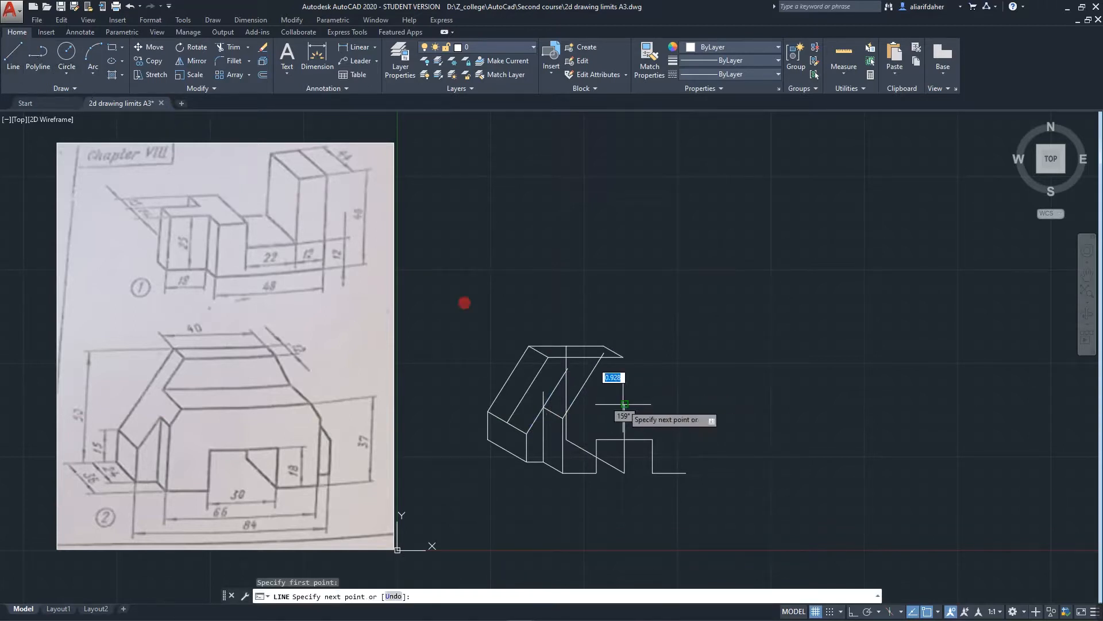
click(550, 404)
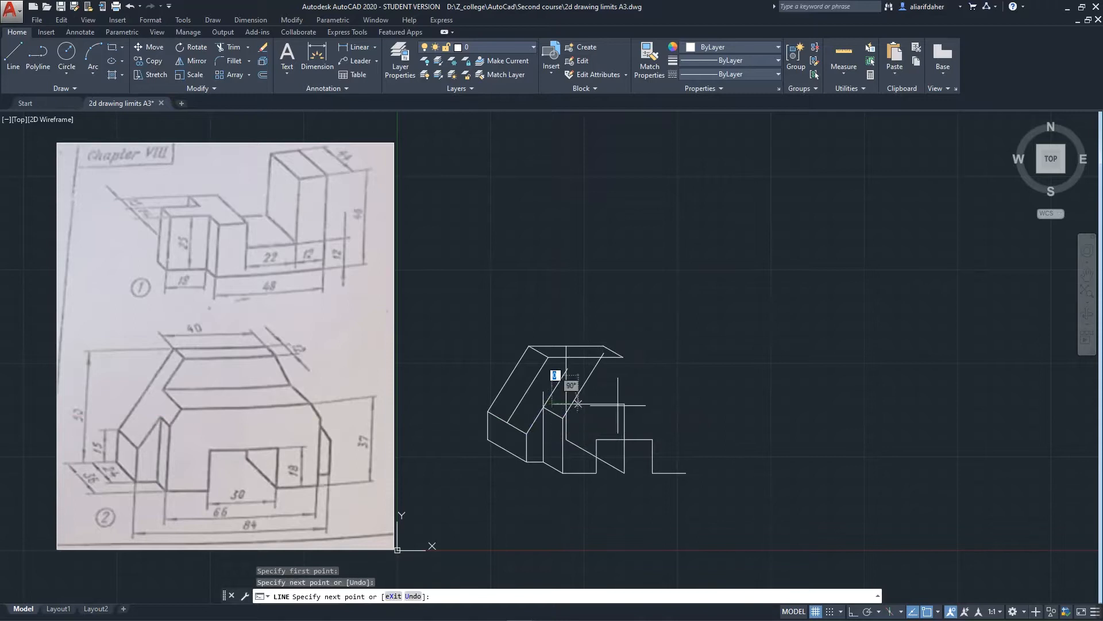
key(Return)
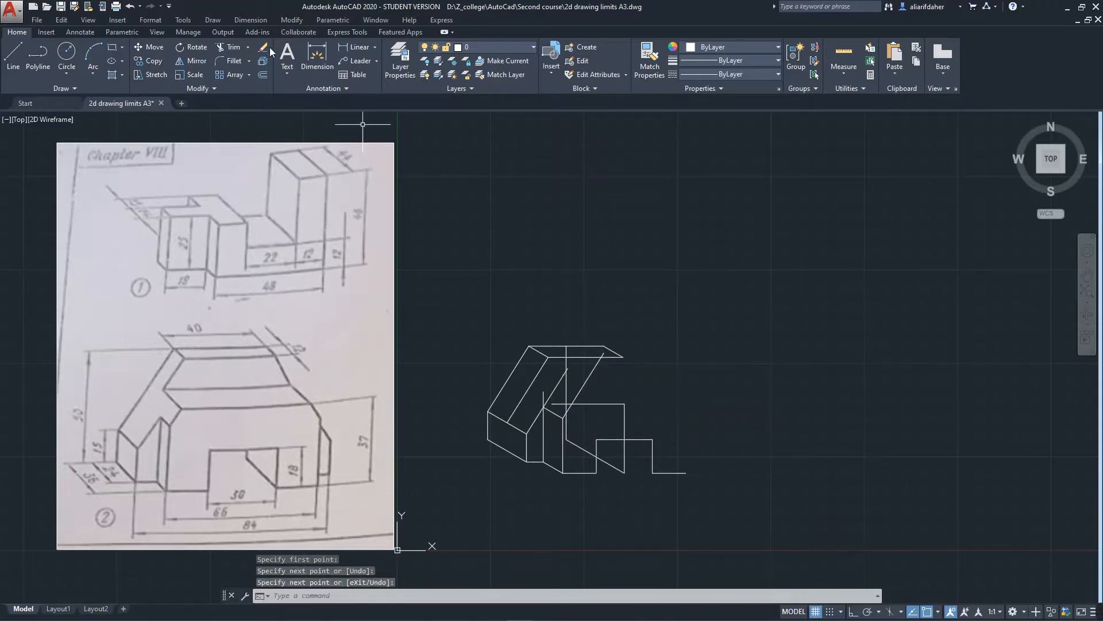
Trim the excess of both lower slanted lines and the horizontal line's overhang so they meet at the front face's corners
click(236, 46)
key(Return)
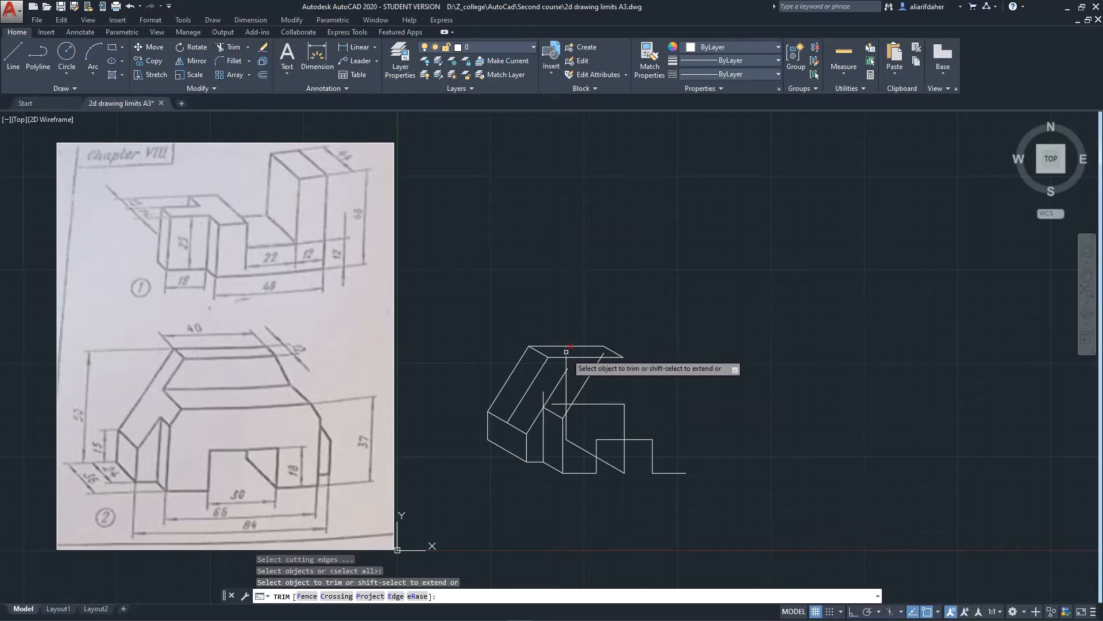
click(569, 370)
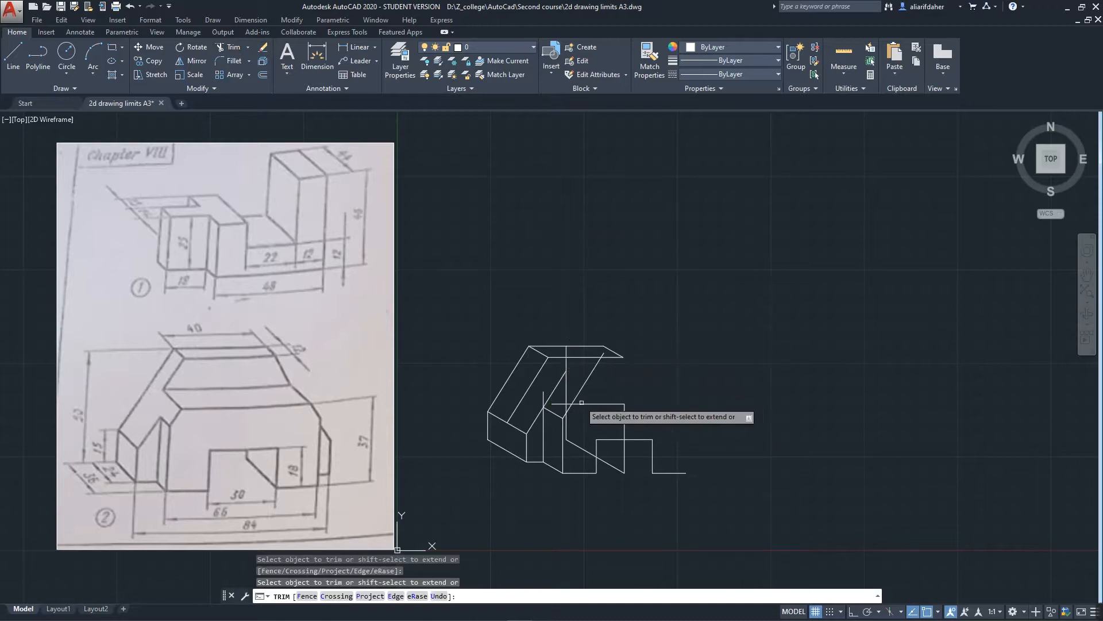
click(559, 384)
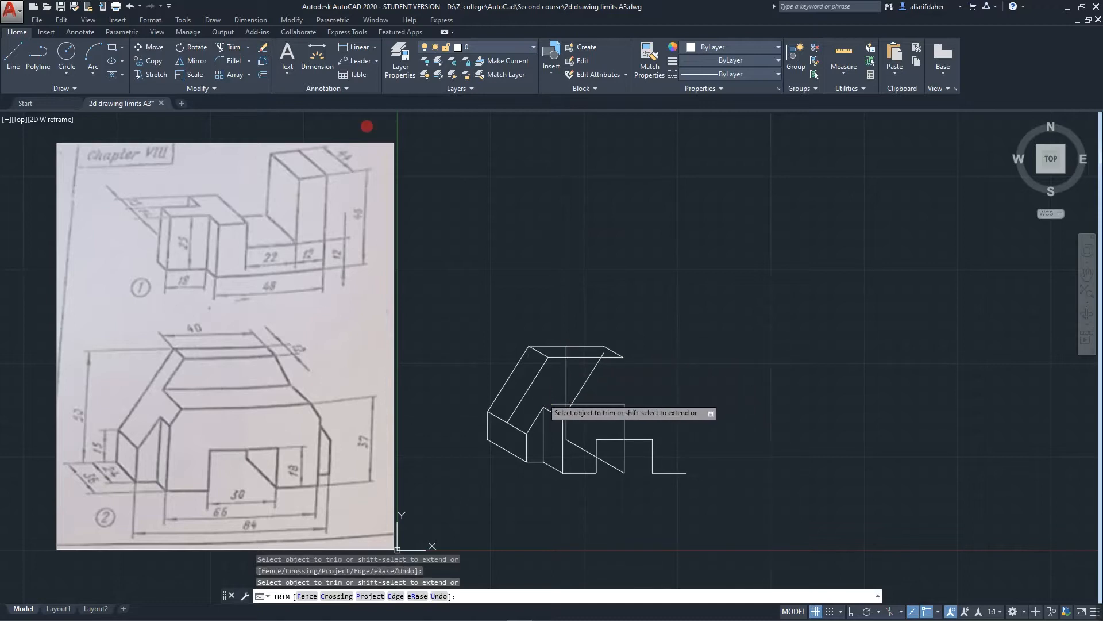
click(595, 368)
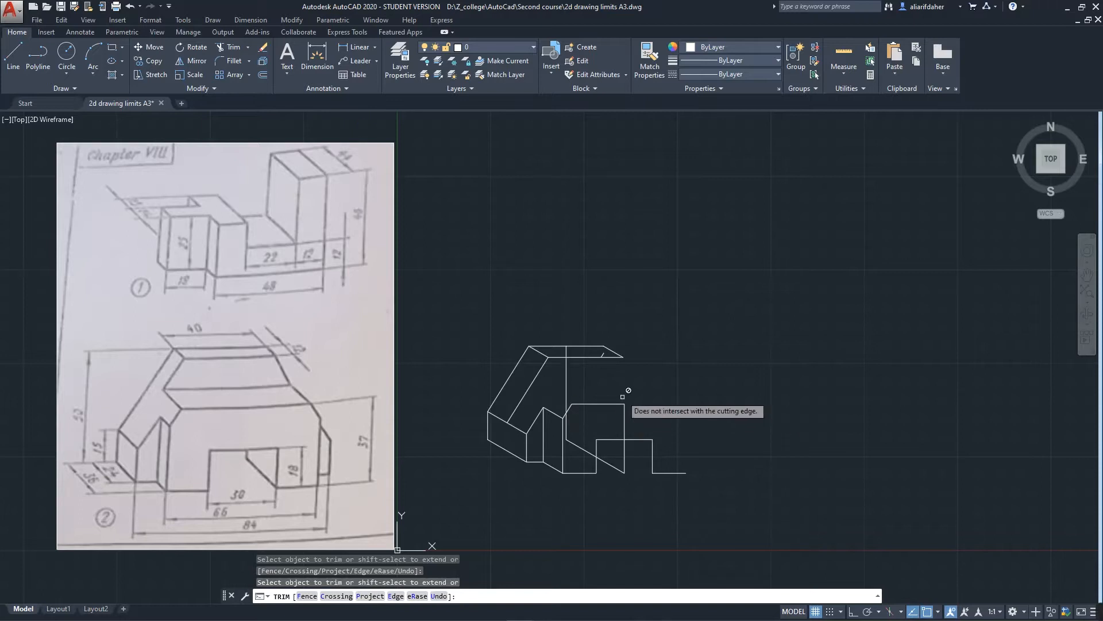
key(Escape)
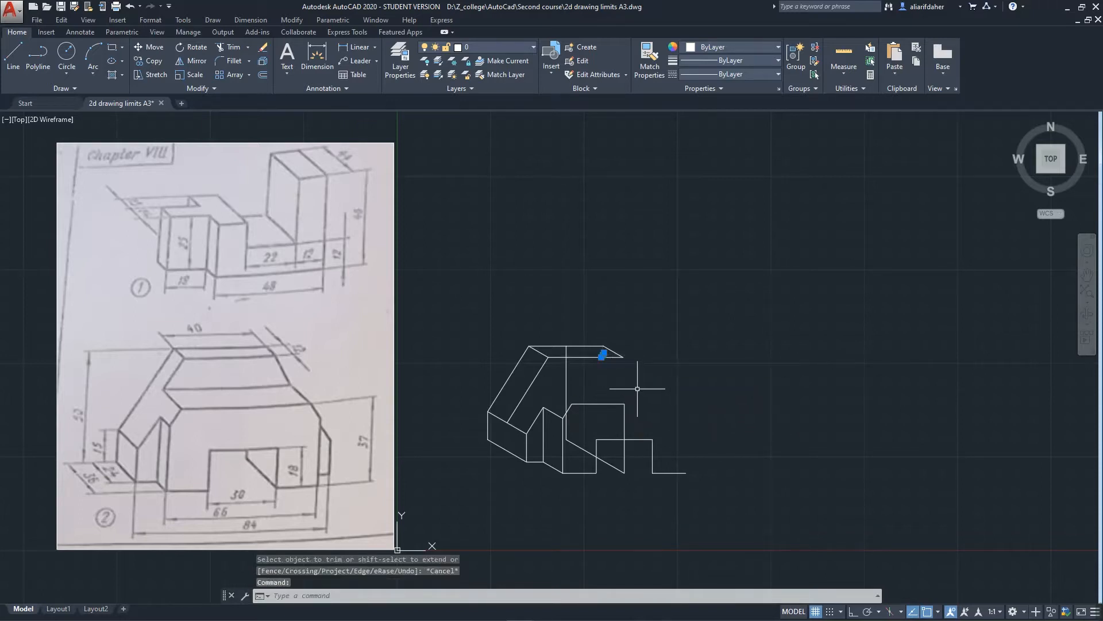
Erase the leftover slanted fragment at the top face and the construction lines crossing the front face and notch
key(Delete)
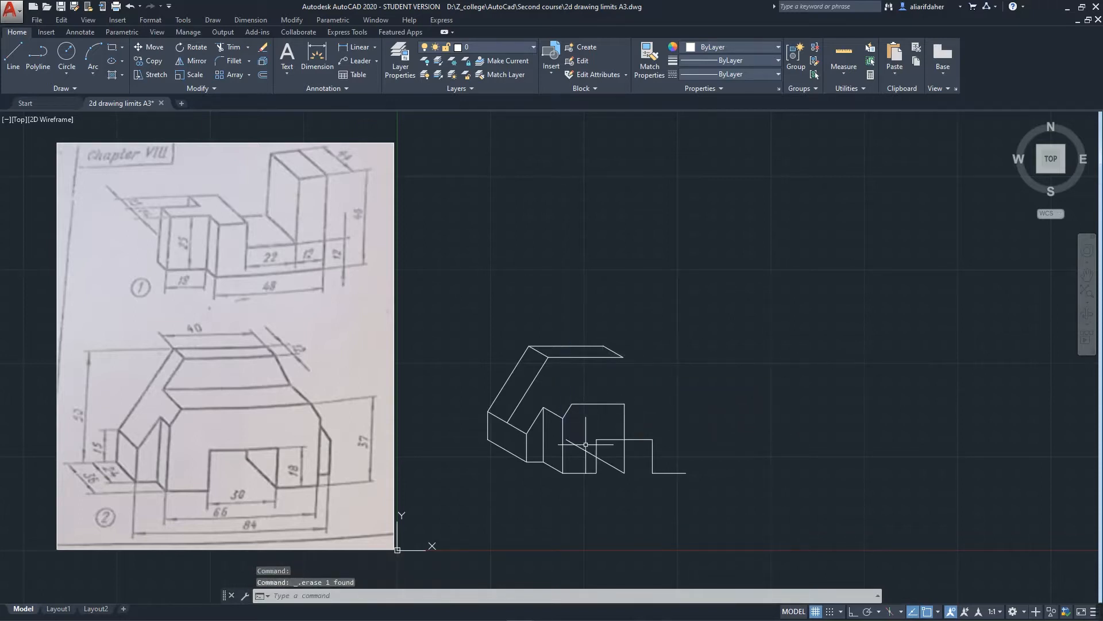
click(581, 447)
key(Delete)
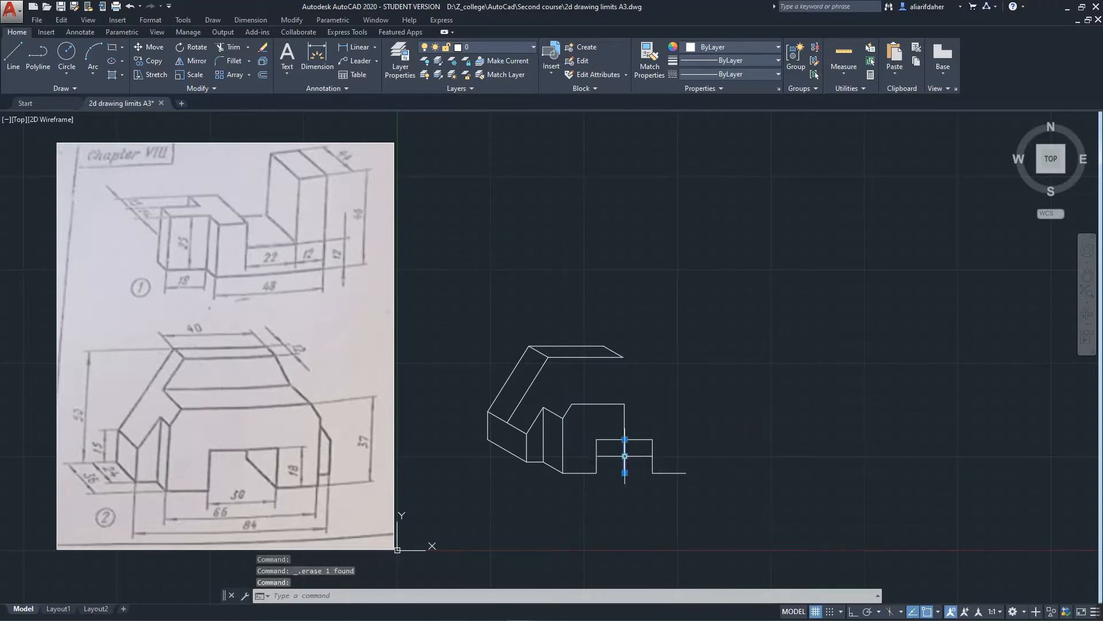
click(625, 423)
key(Delete)
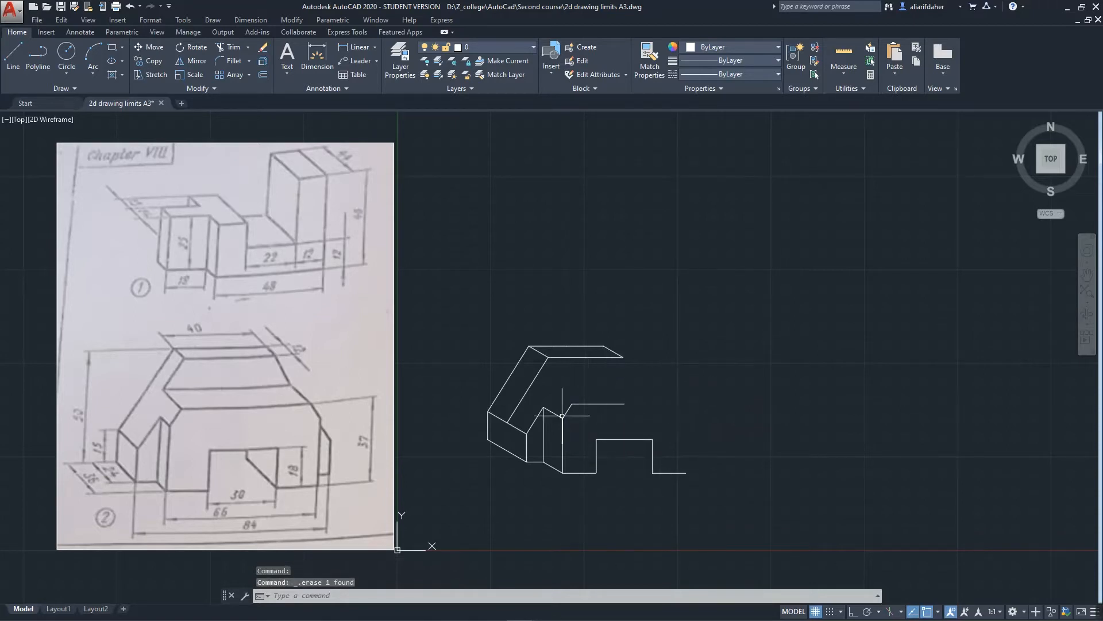
Draw a 55-unit line at 150° from the left end of the front face's upper horizontal edge
click(14, 60)
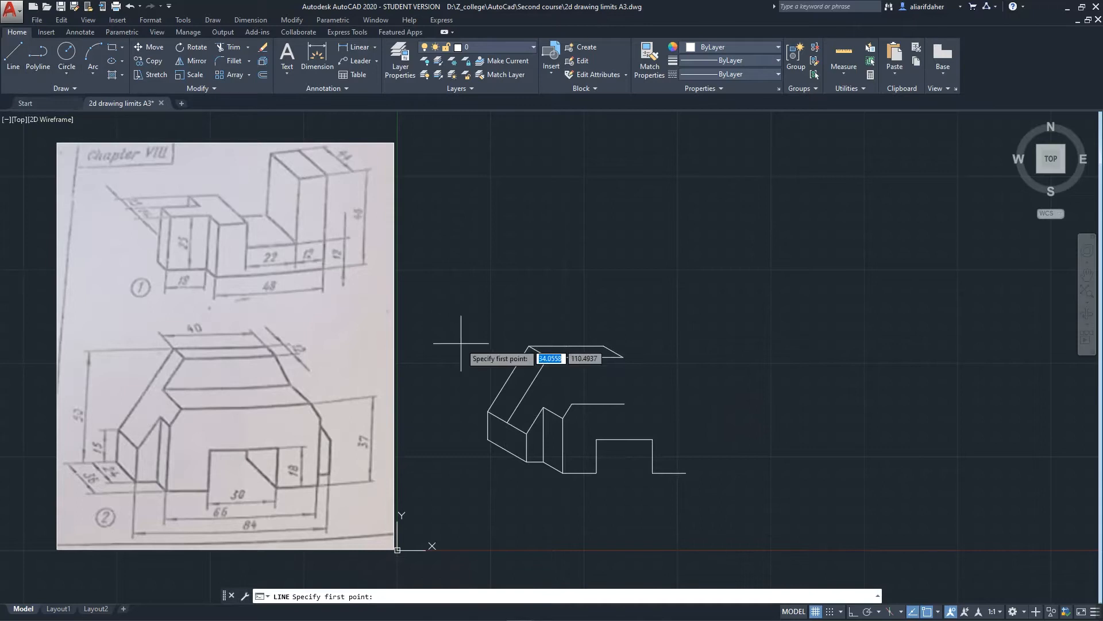
click(572, 404)
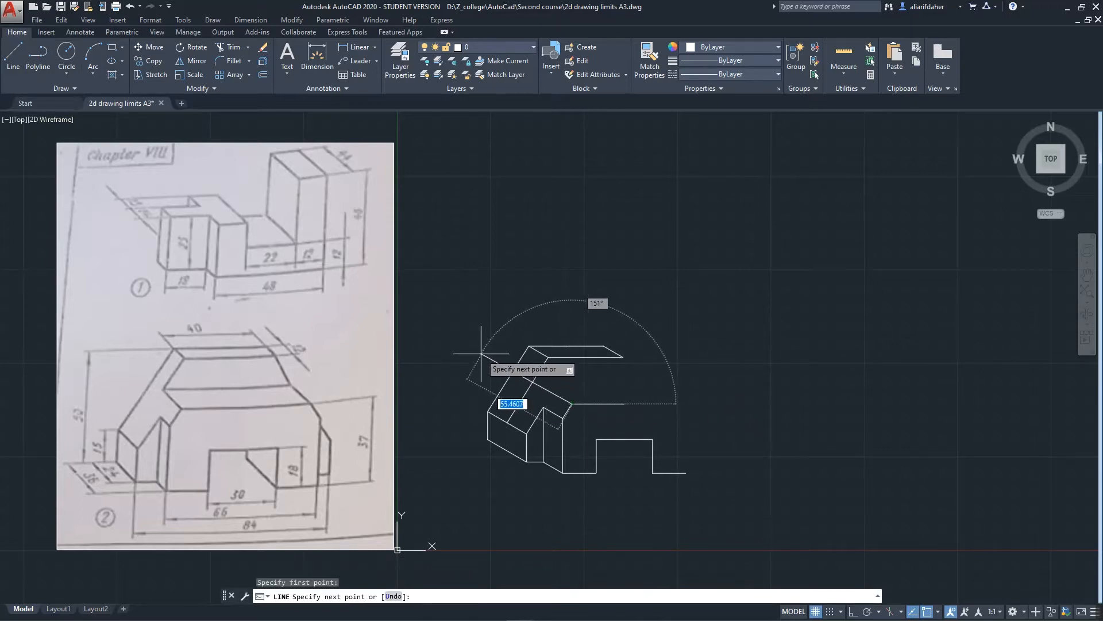
text(55)
key(Tab)
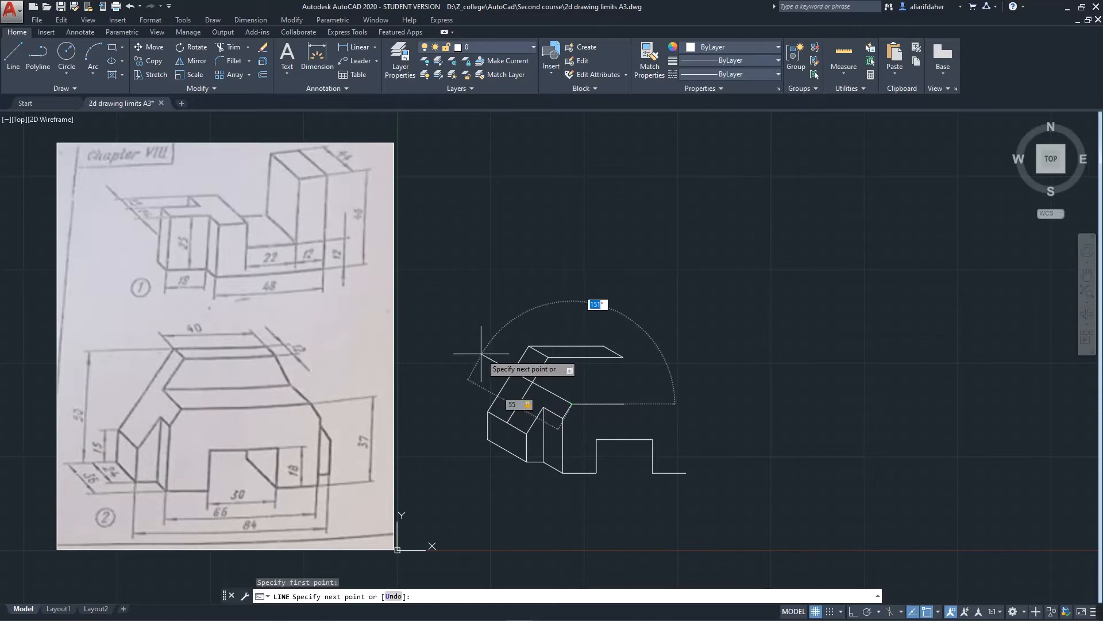
text(150)
key(Return)
key(Return)
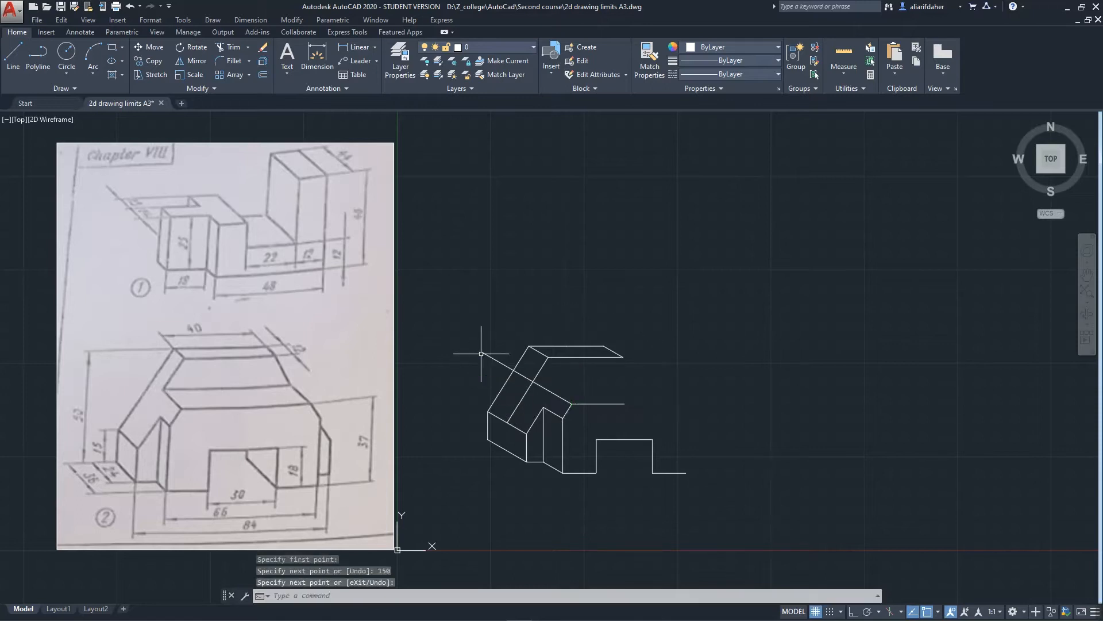
Trim the 150° line back to the inner slanted edge, removing the part that extends past it
click(217, 49)
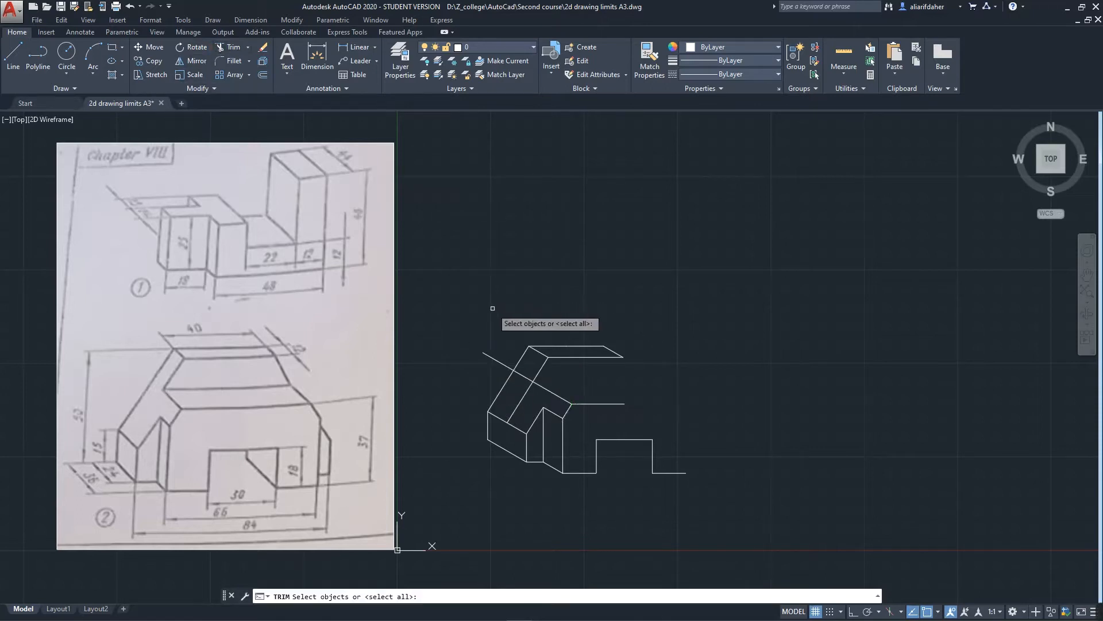
key(Return)
click(499, 359)
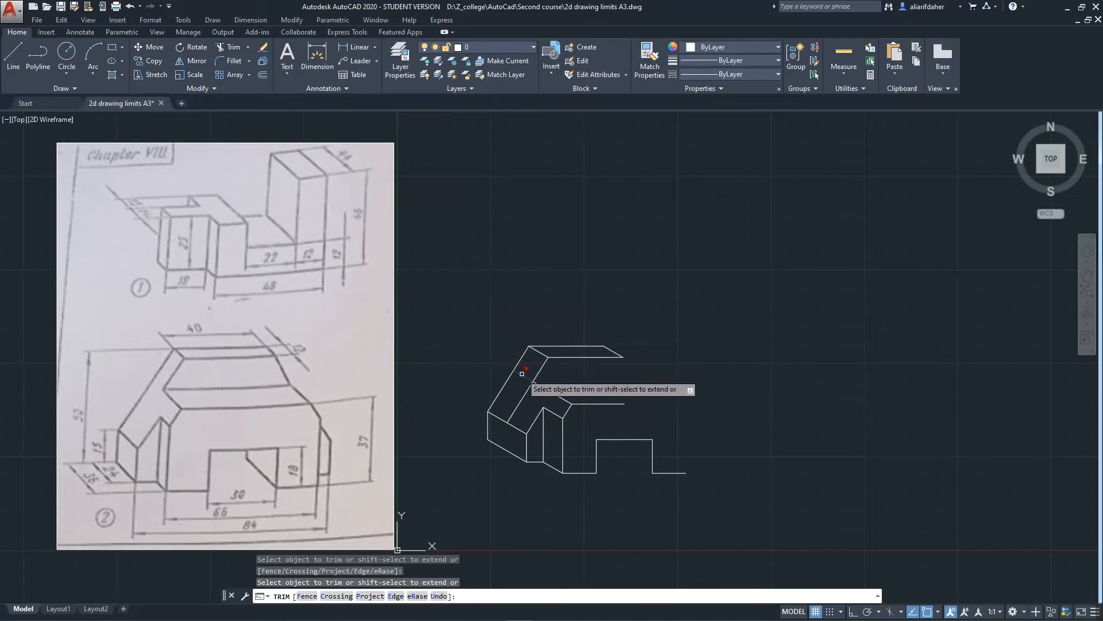
key(Return)
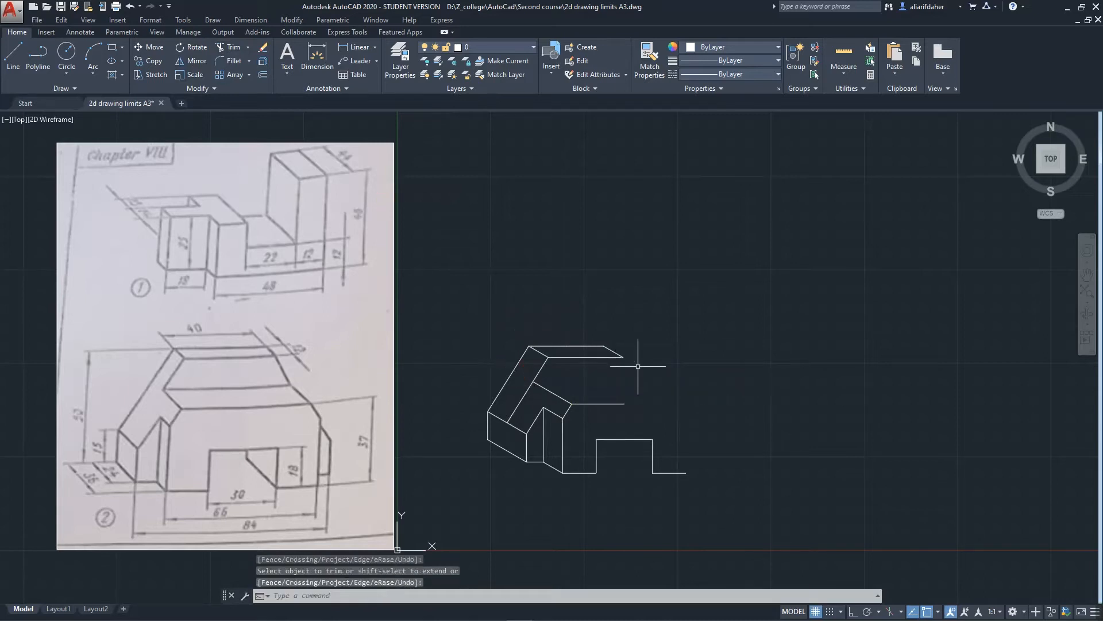
Trim away the part of the inner slanted edge below its intersection with the 150° line
click(225, 53)
key(Return)
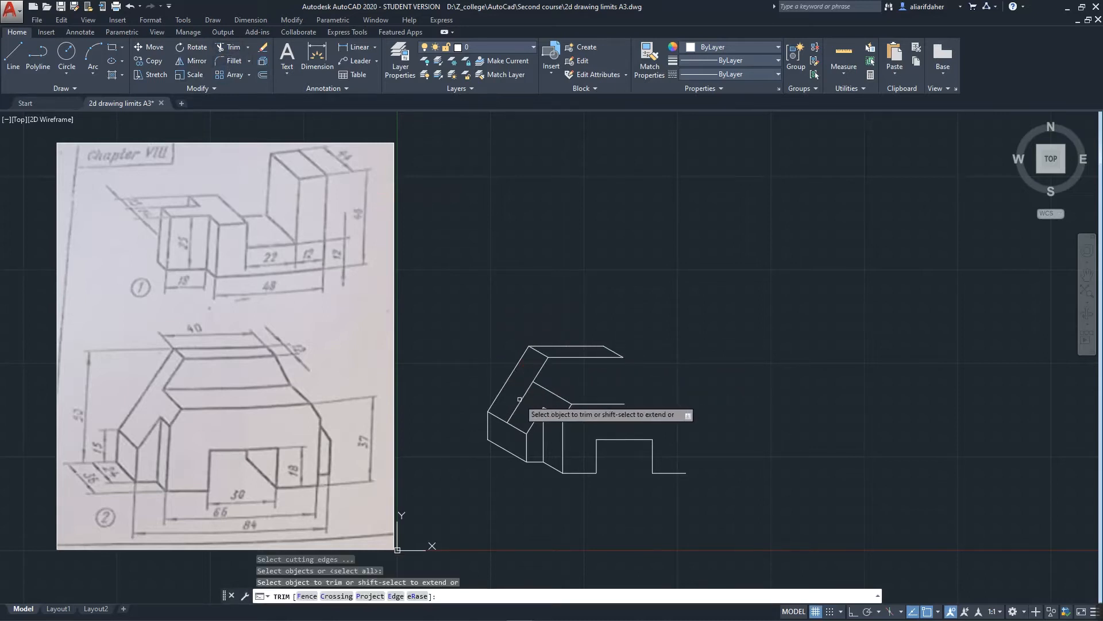
click(522, 399)
key(Return)
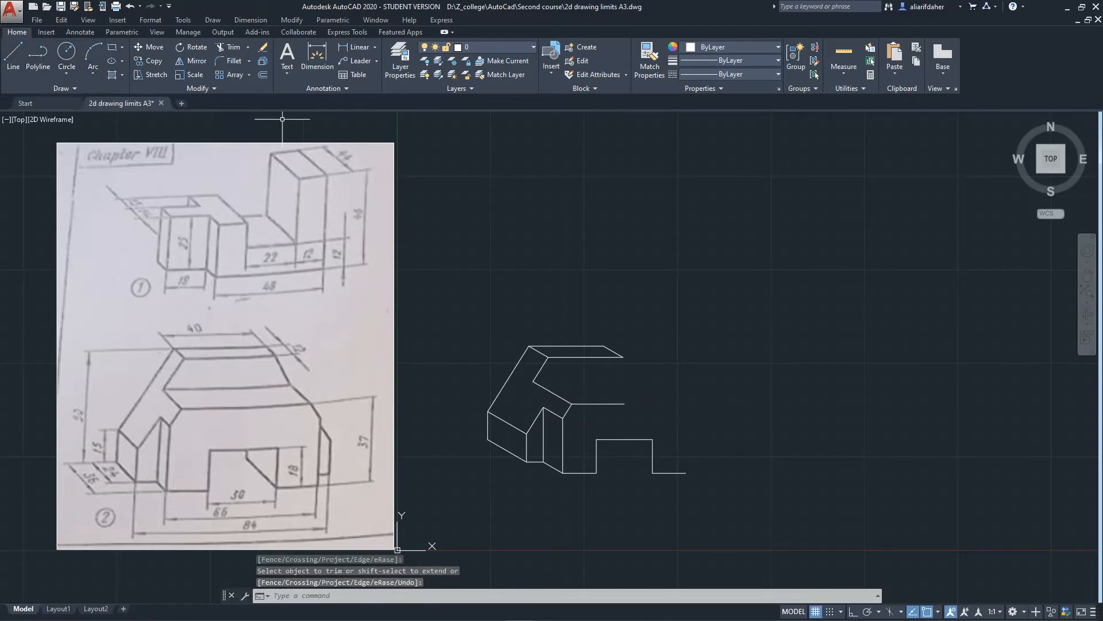
Mirror the short slanted edge about a vertical axis (270°) through the midpoint of the top face's front edge, keeping the source line
click(543, 365)
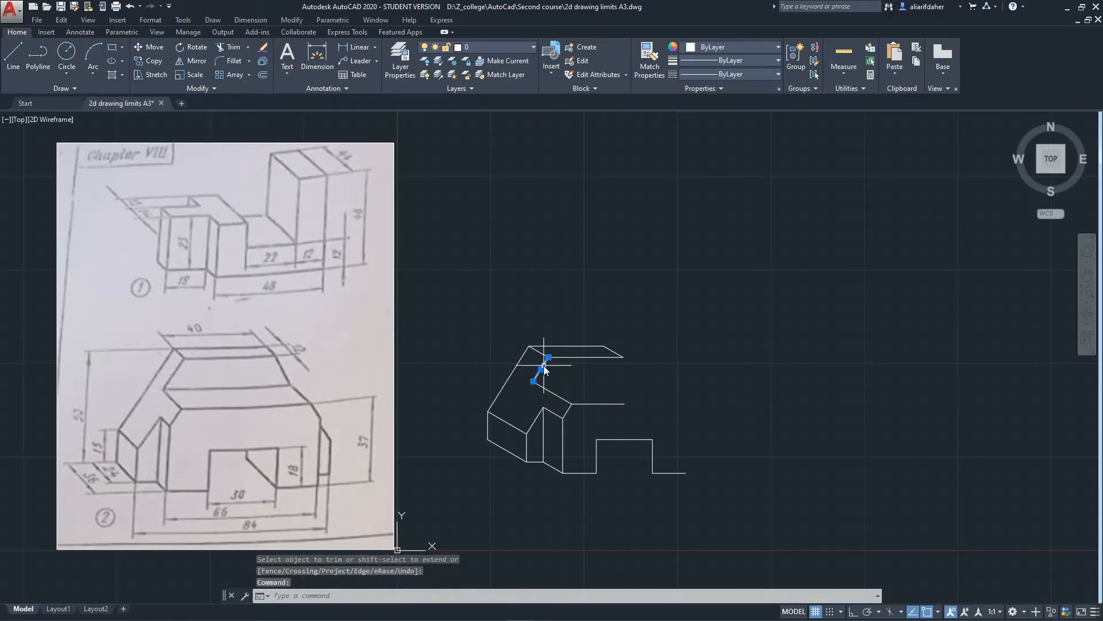
right_click(543, 365)
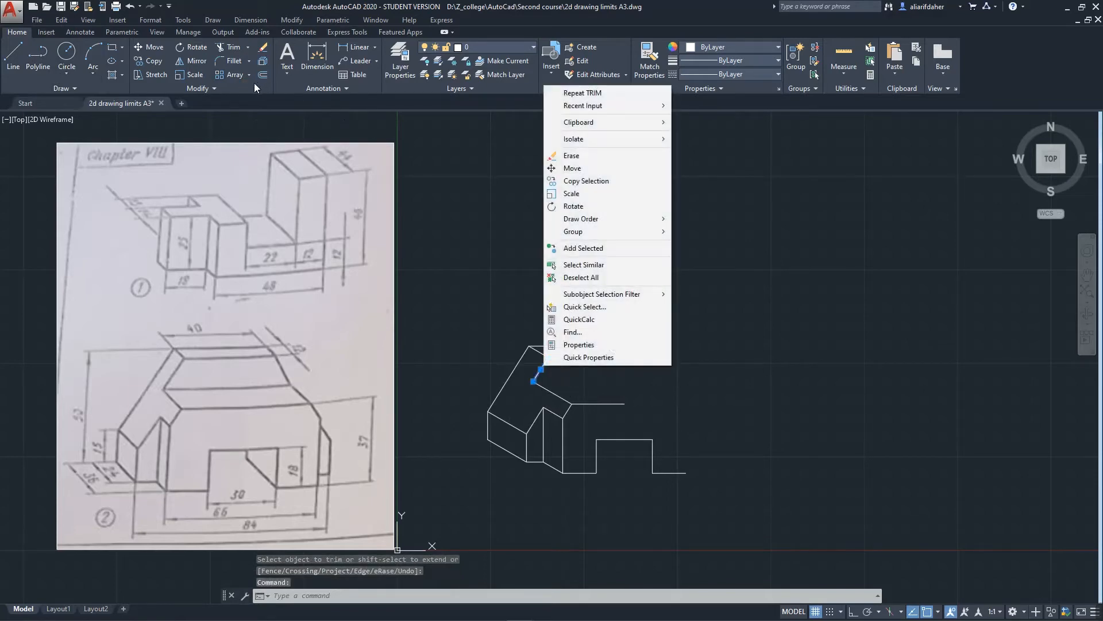
click(201, 88)
click(192, 60)
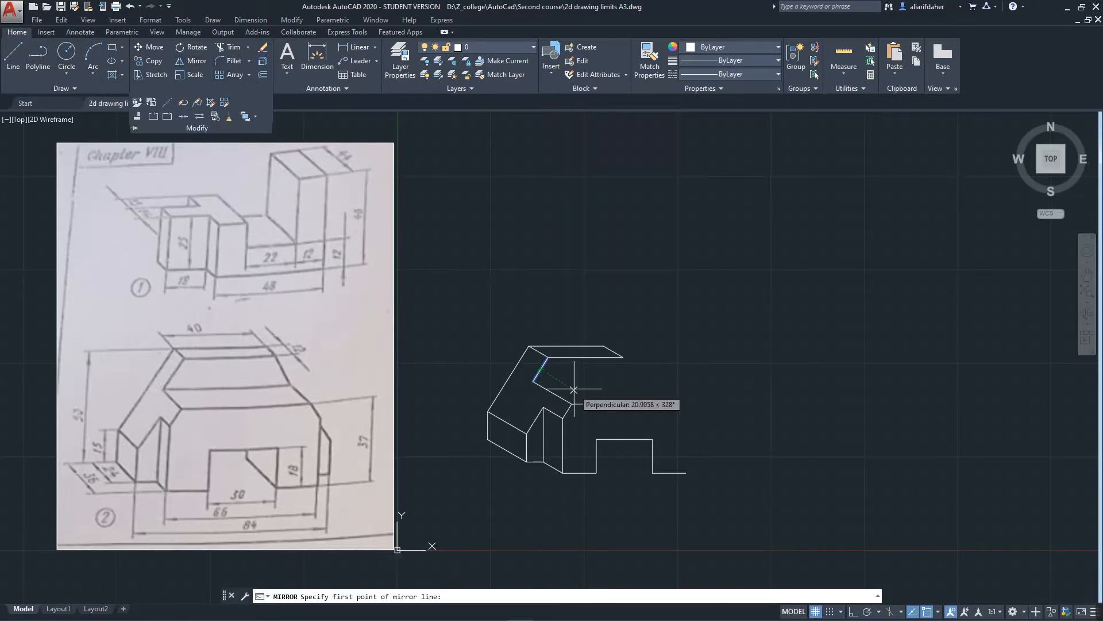
click(583, 362)
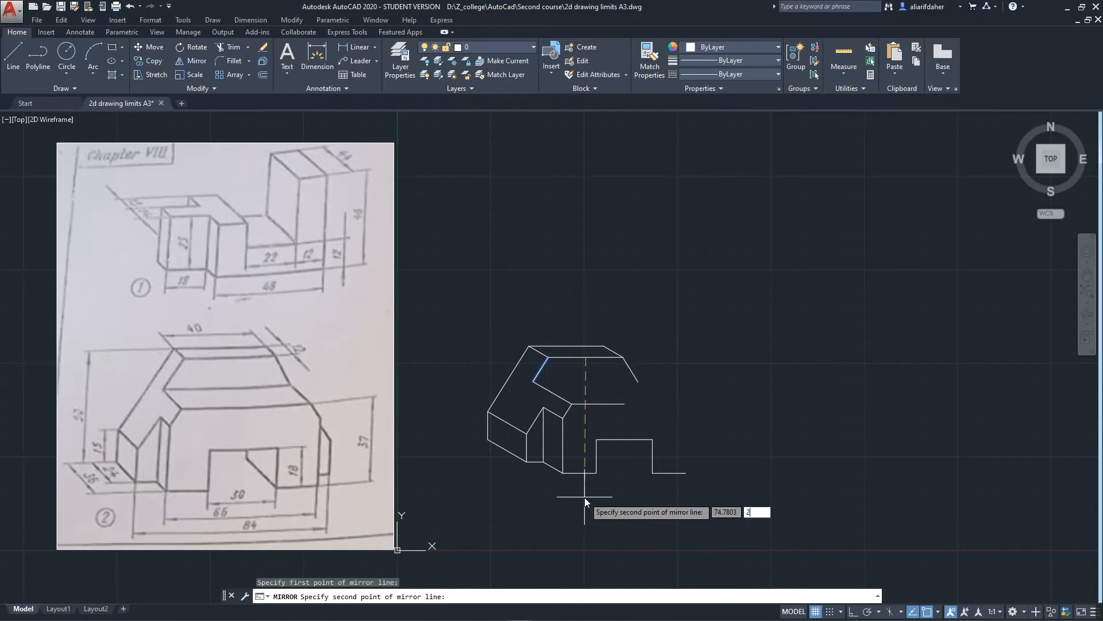
text(70)
key(Return)
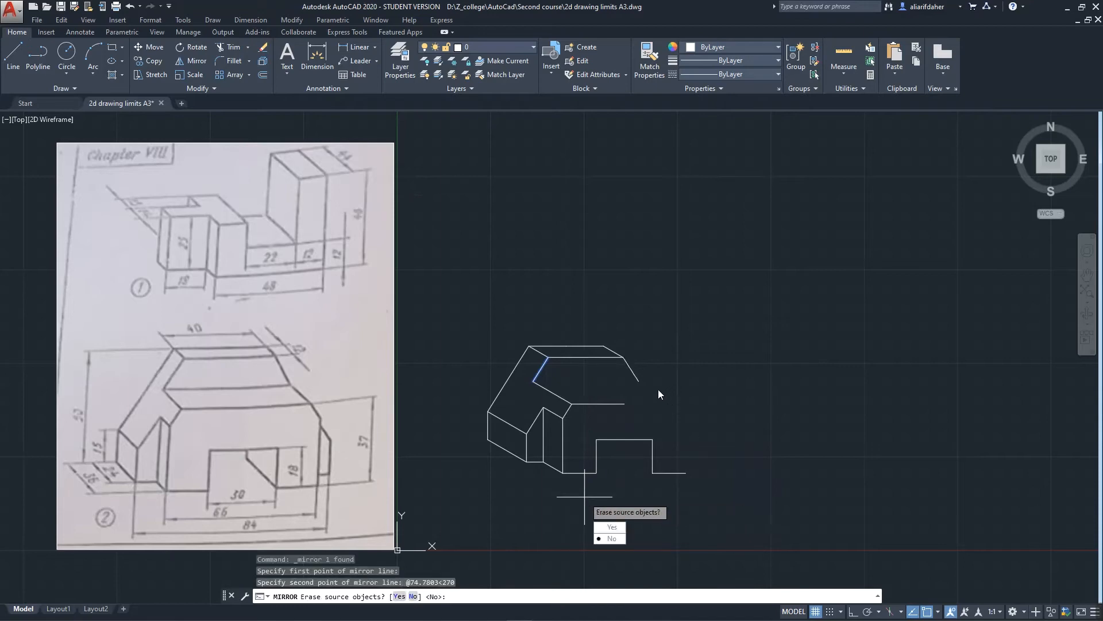
click(606, 540)
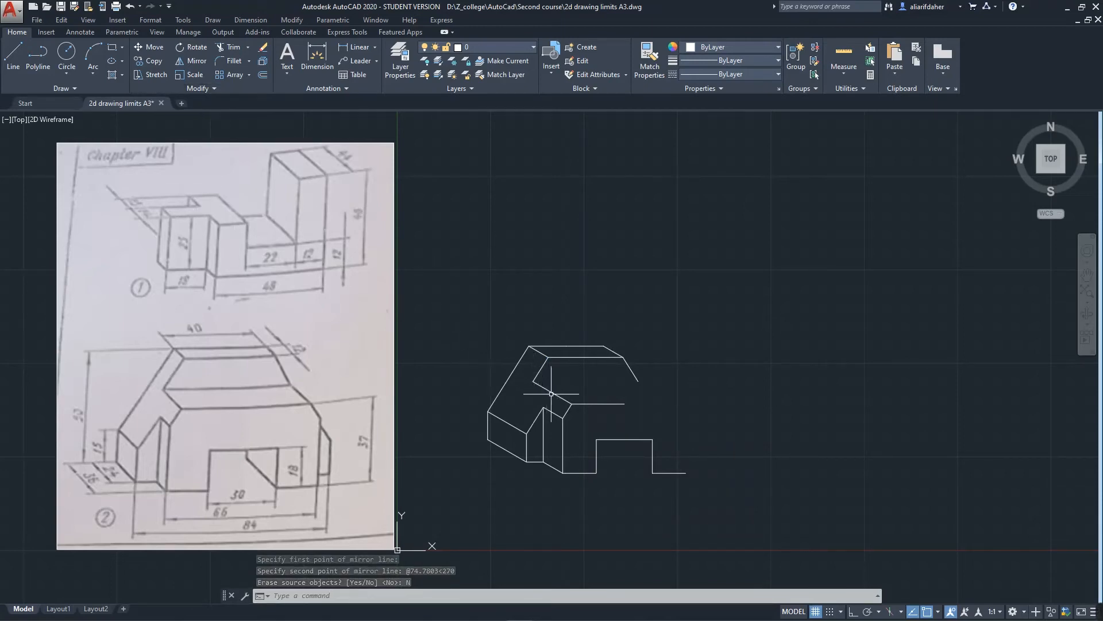
Copy the trimmed 150° edge from its upper end to the lower end of the mirrored slanted edge
click(551, 393)
right_click(582, 405)
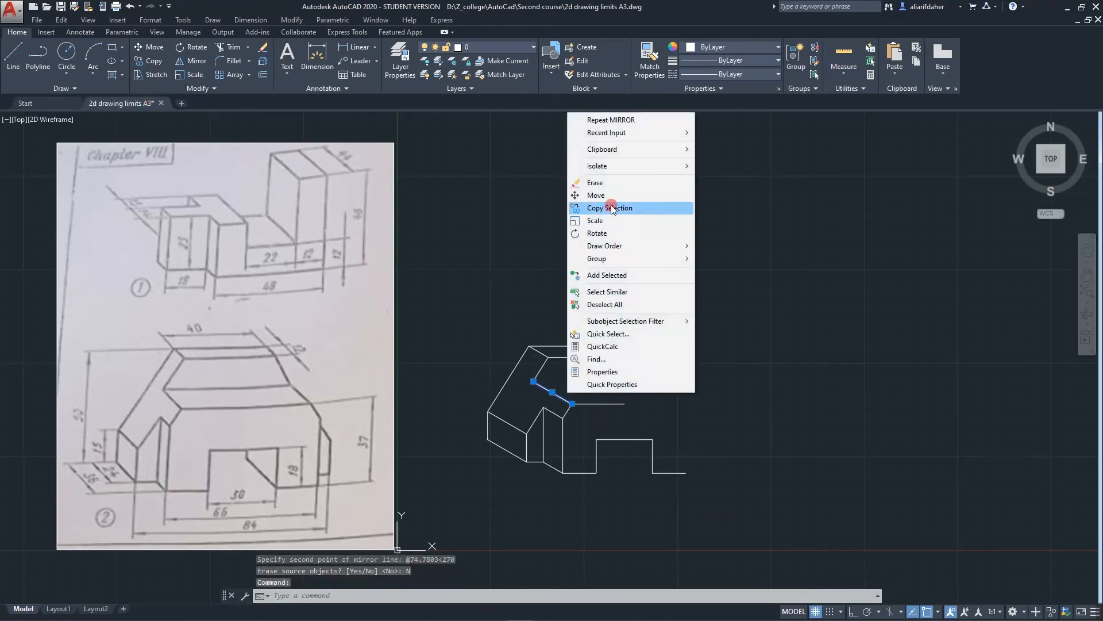
click(609, 207)
click(534, 381)
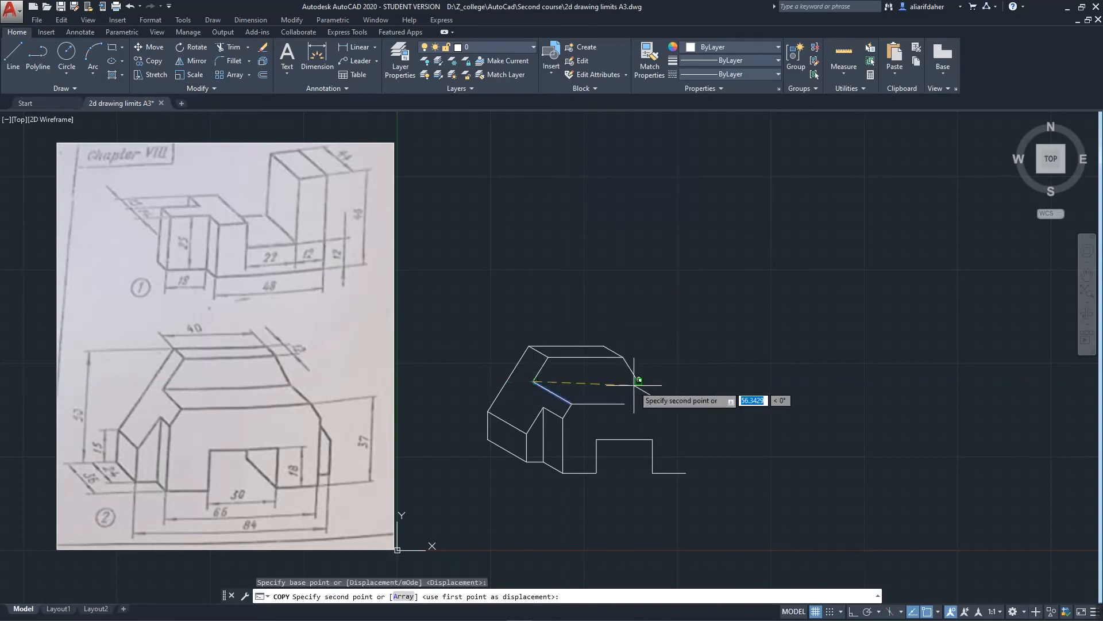
click(637, 381)
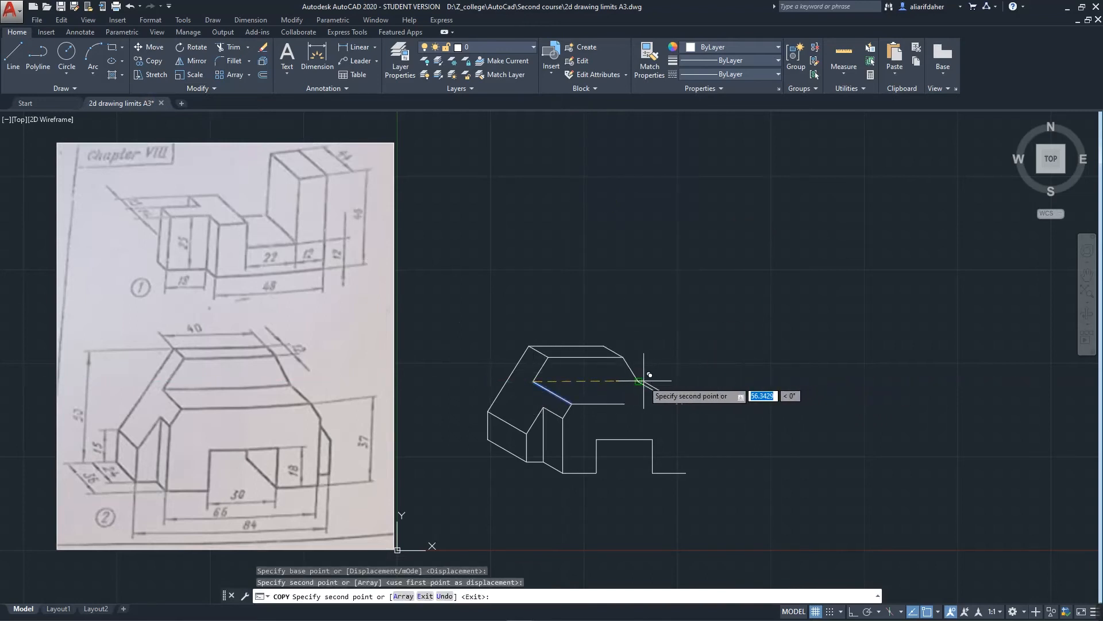
Copy the front face's upper horizontal line from its left end to its right end, extending the edge to the 150° edge
key(Return)
click(610, 404)
right_click(611, 404)
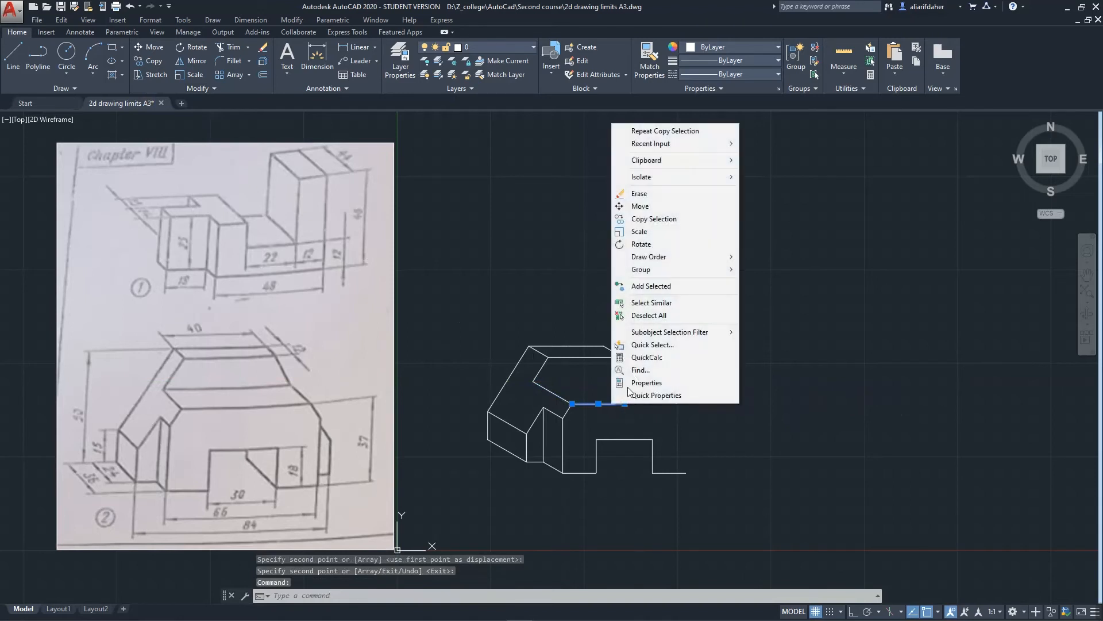
click(646, 220)
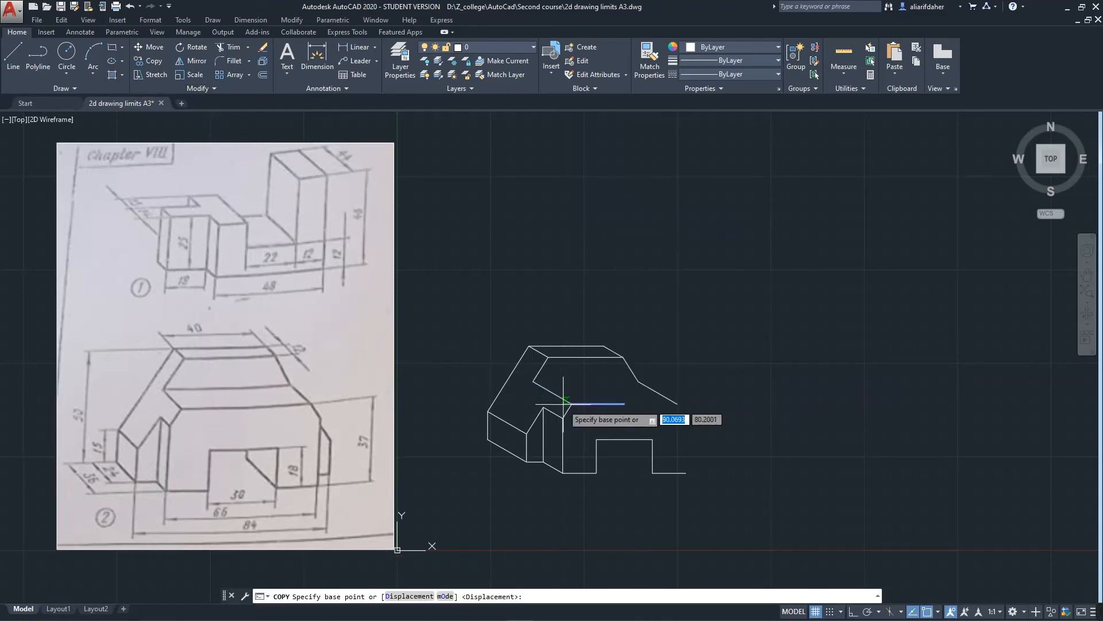
click(572, 403)
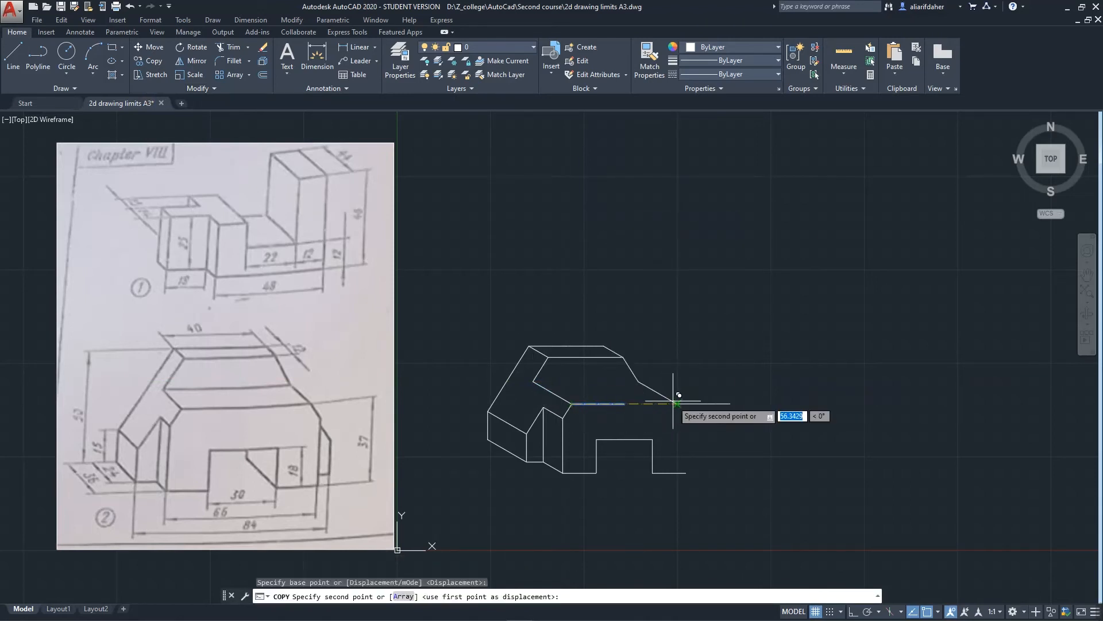
click(625, 403)
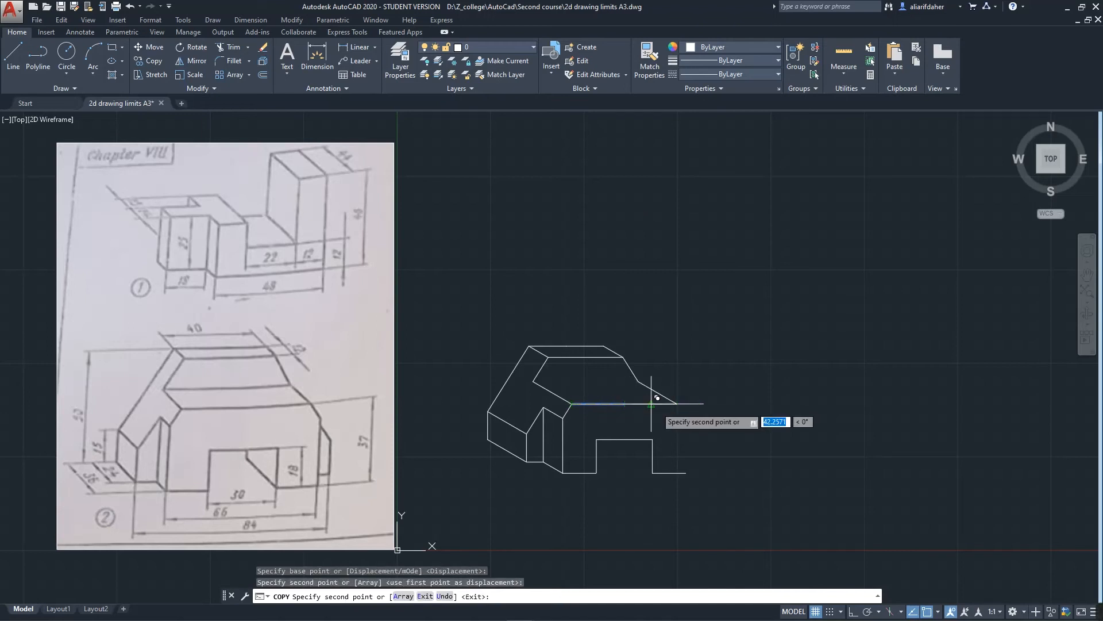
key(Return)
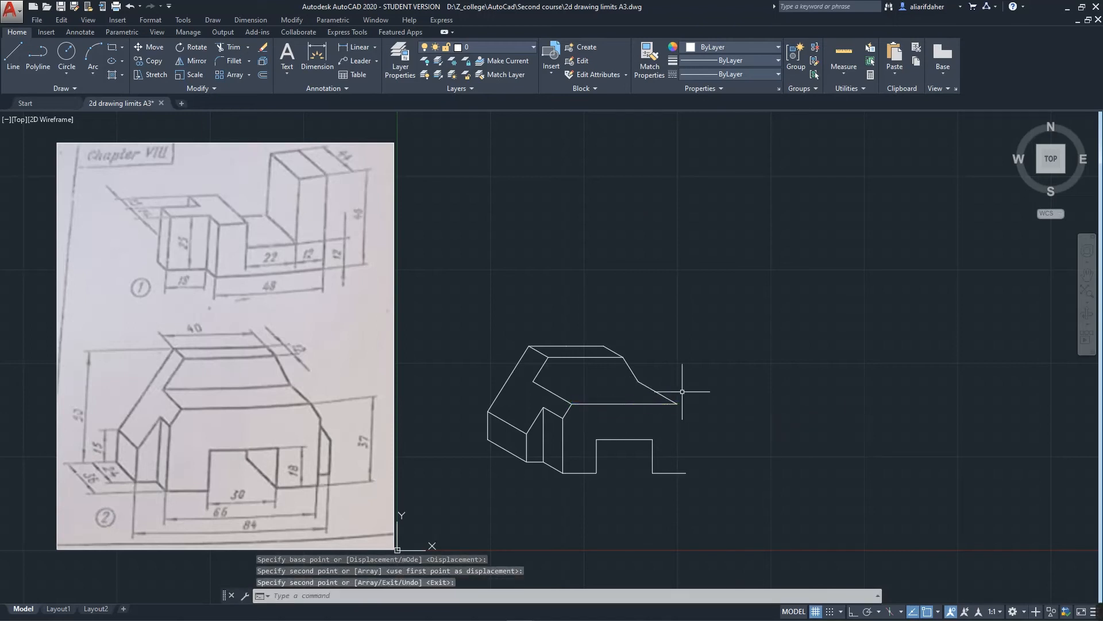
Draw a line across the slanted upper face between the two bend corners and on to the front face's upper right corner
click(16, 53)
click(534, 381)
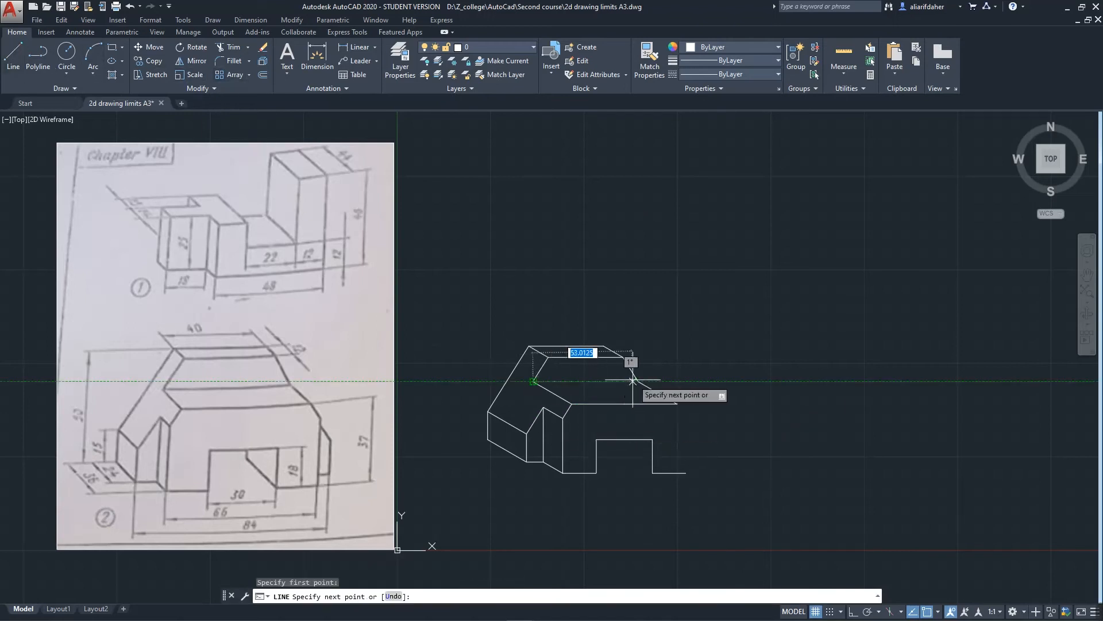
click(638, 381)
click(677, 404)
key(Return)
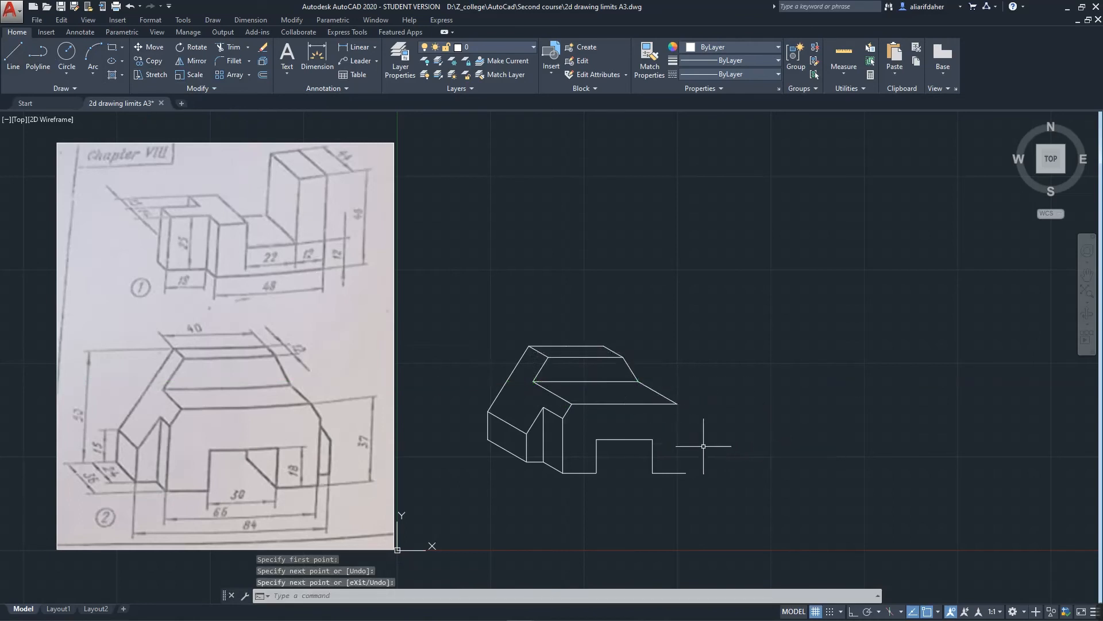
Draw the front face's right vertical edge up to the left edge's height, and join it to the upper edge's right end
click(10, 57)
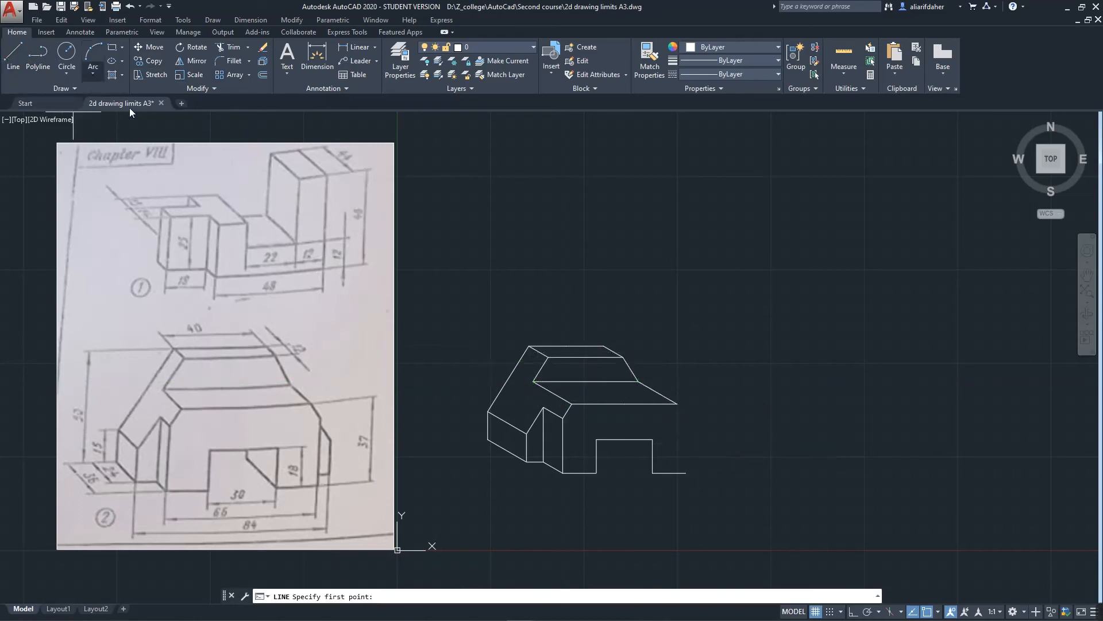
click(686, 472)
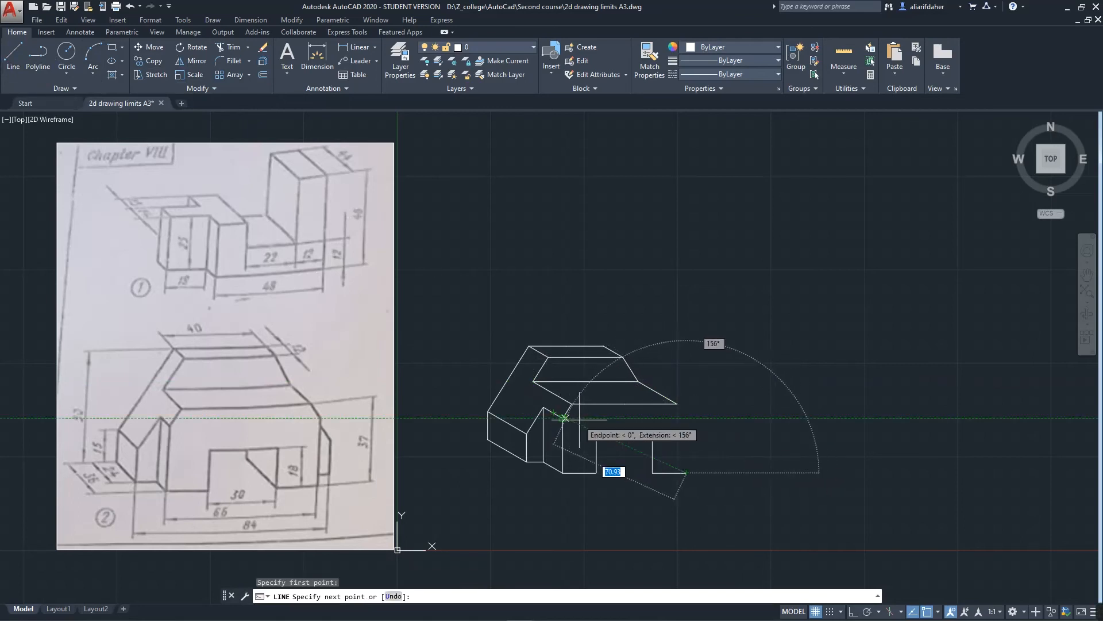
click(686, 419)
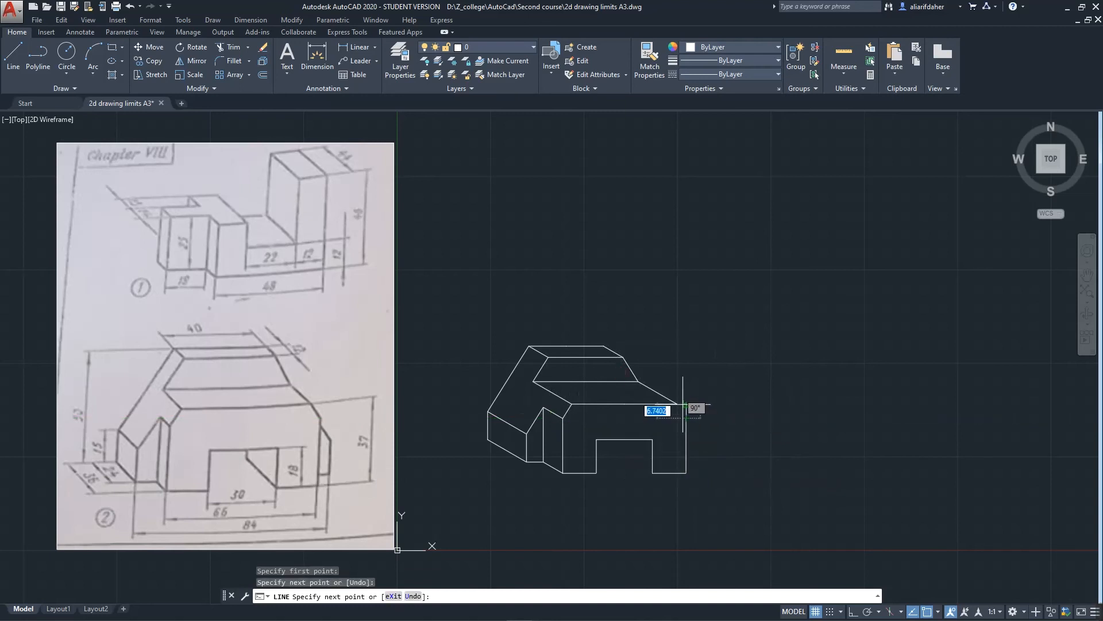
click(677, 403)
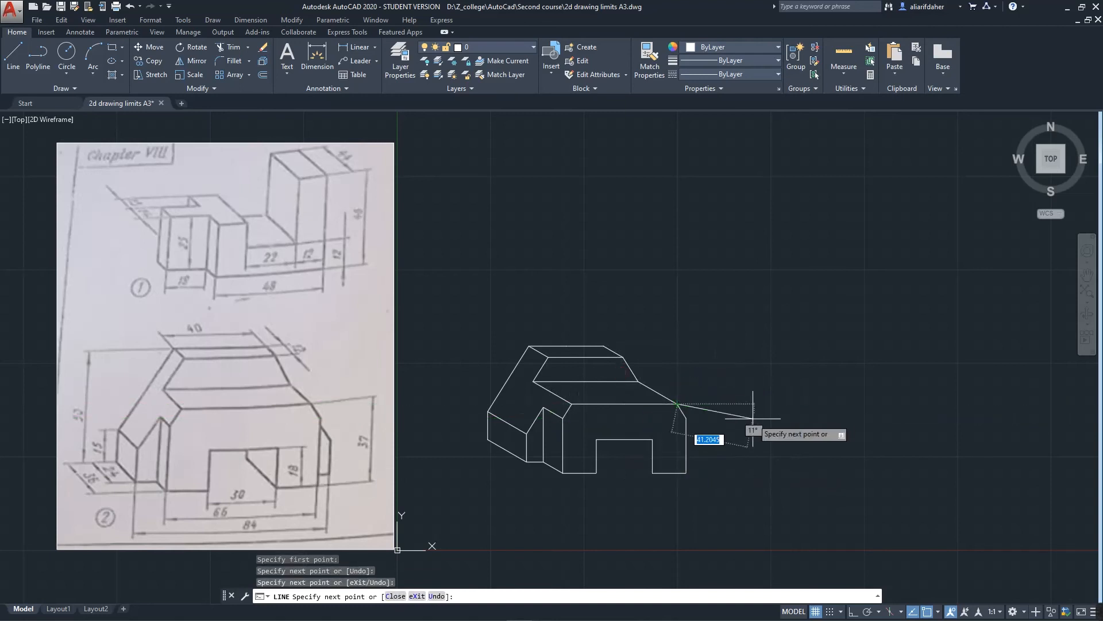
key(Return)
Draw a 36-unit line at 150° from the lower right corner of the front face's rectangular opening
click(9, 60)
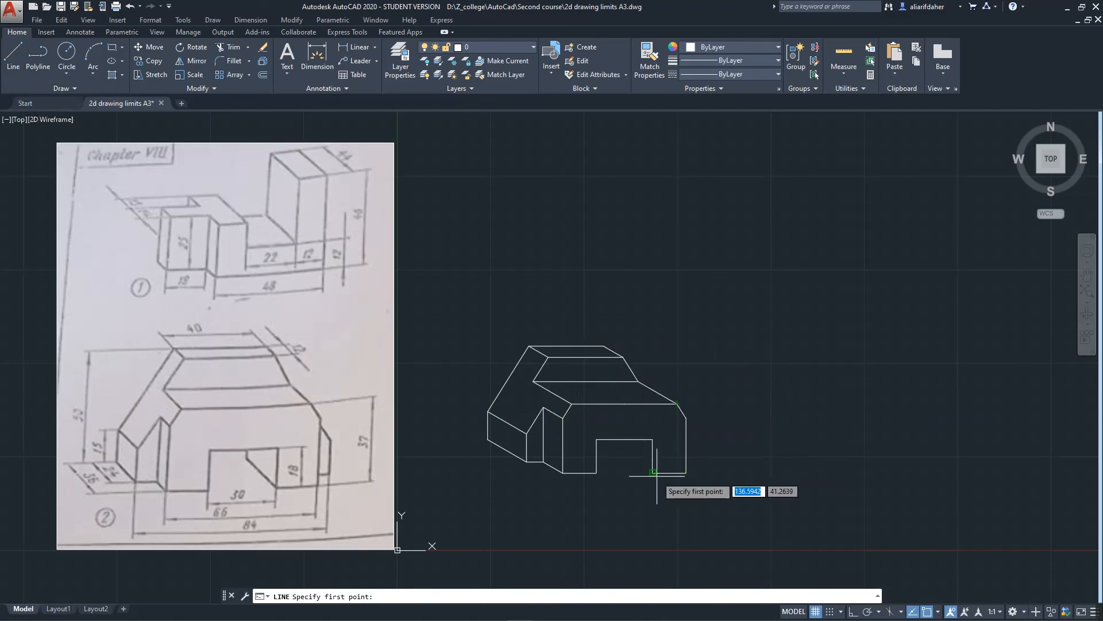
click(652, 472)
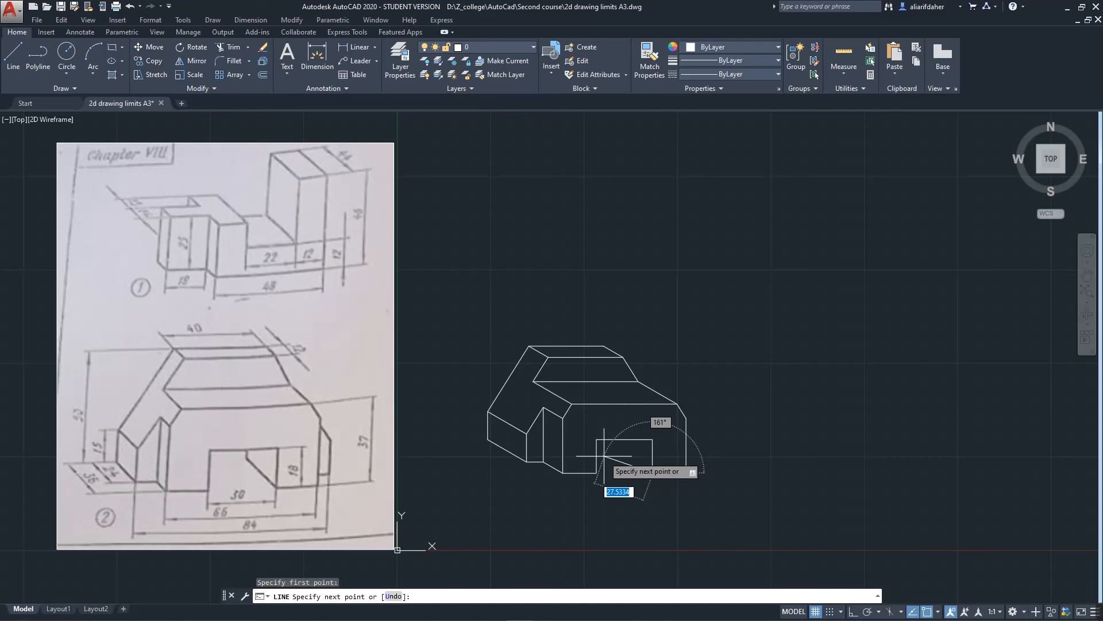
text(36)
key(Tab)
text(150)
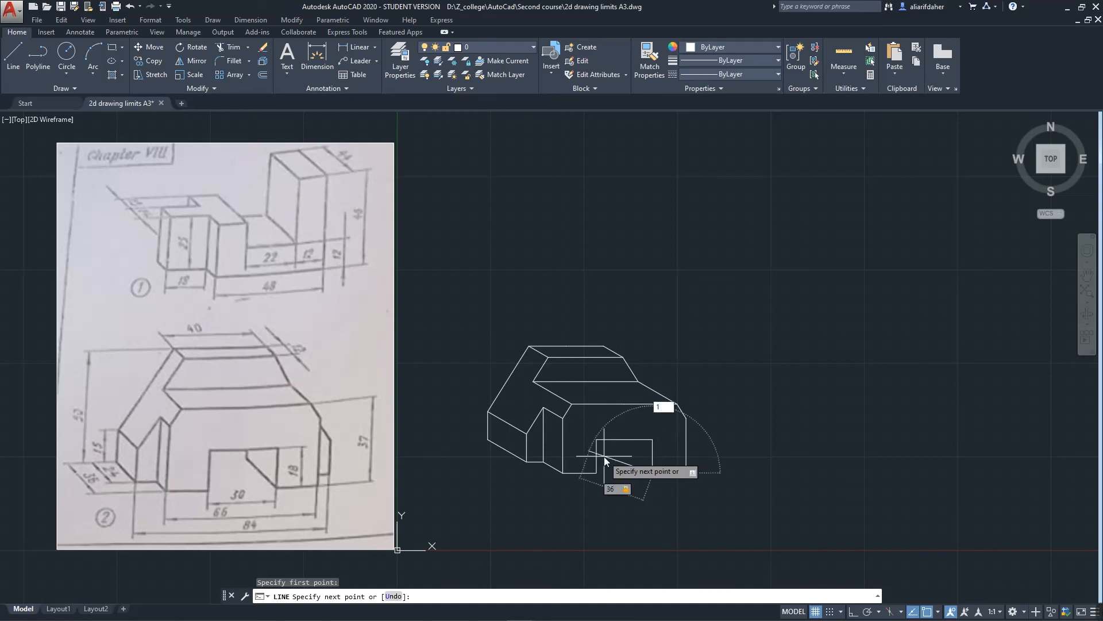
key(Return)
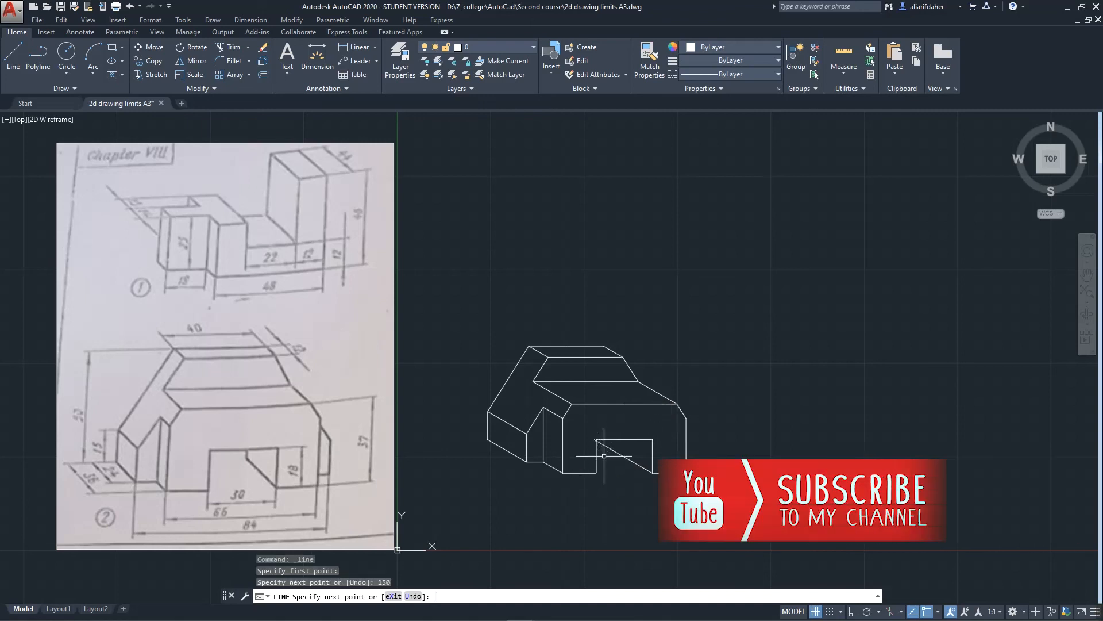
key(Escape)
Trim off the end of the opening's 150° depth line that extends past the opening's upper left corner
click(232, 47)
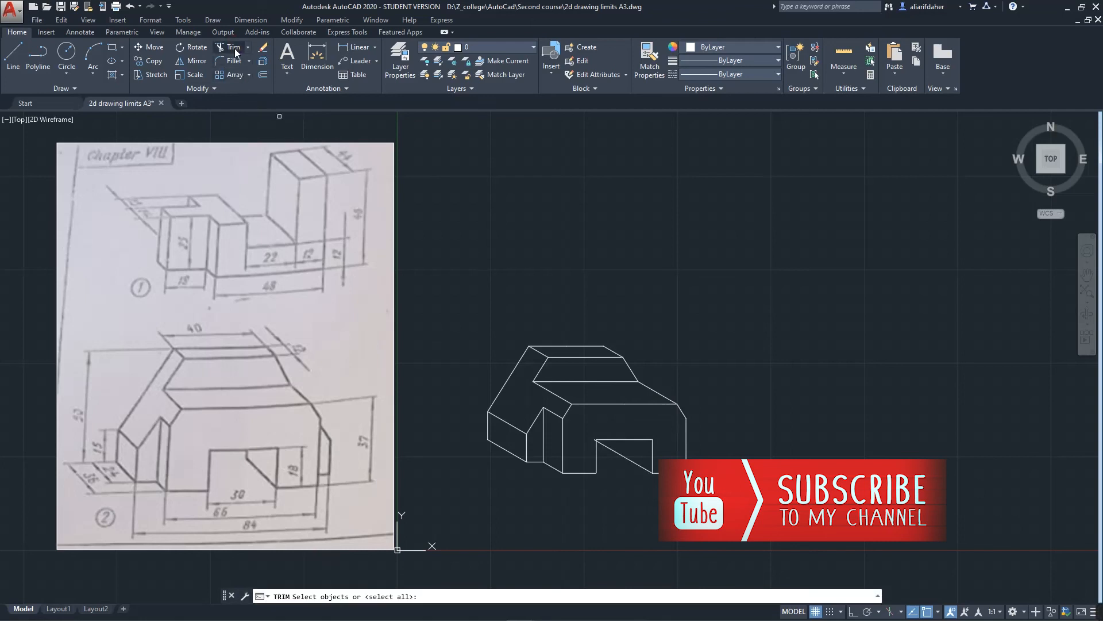
key(Return)
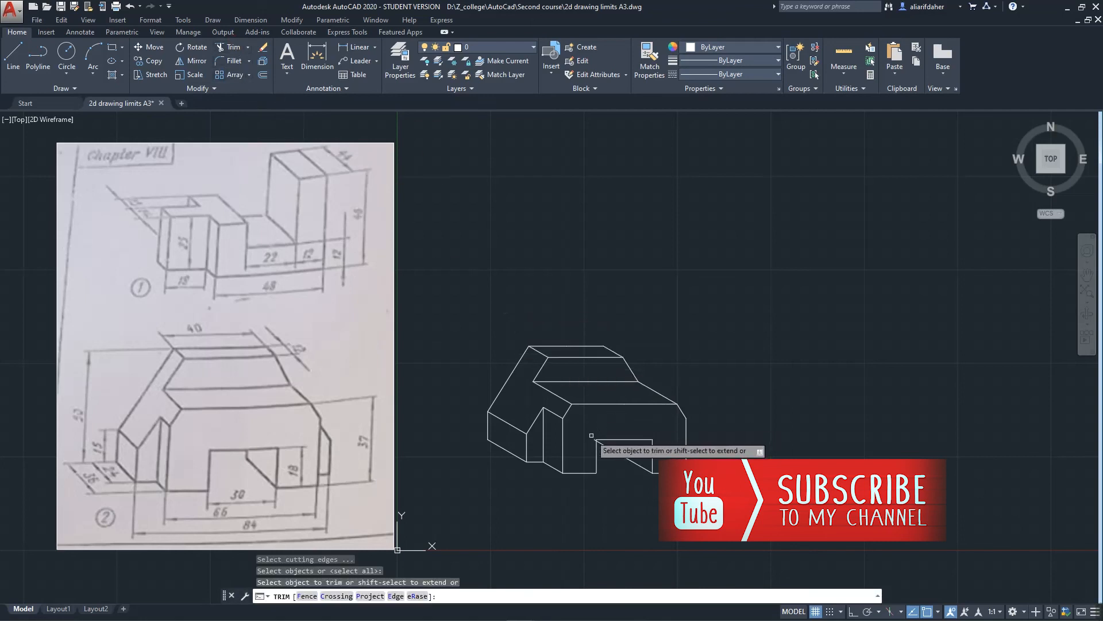
click(595, 439)
key(Return)
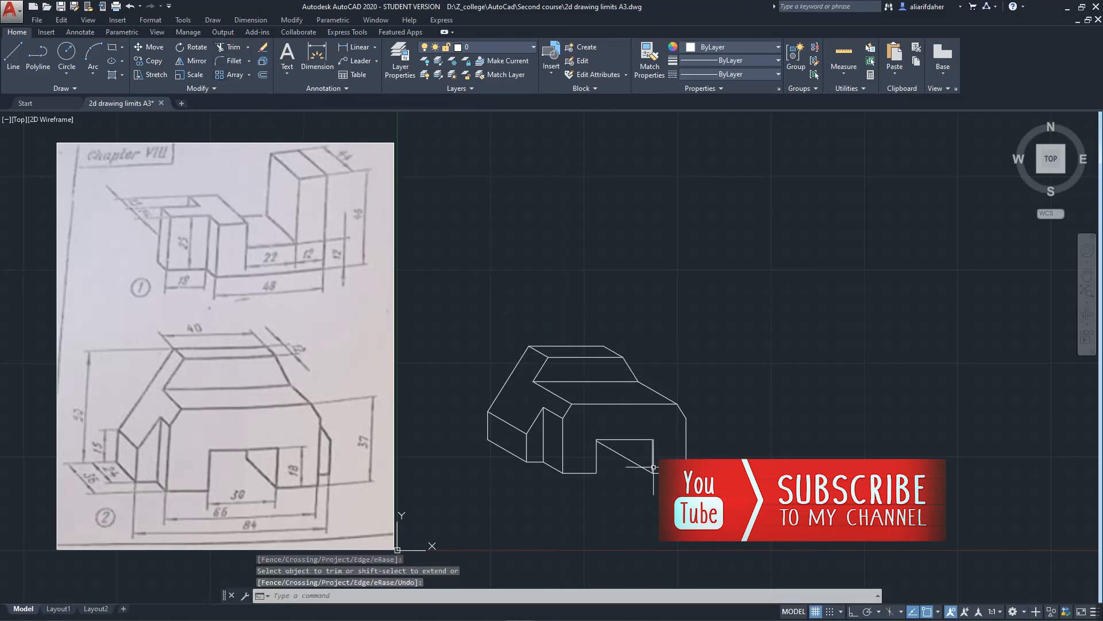